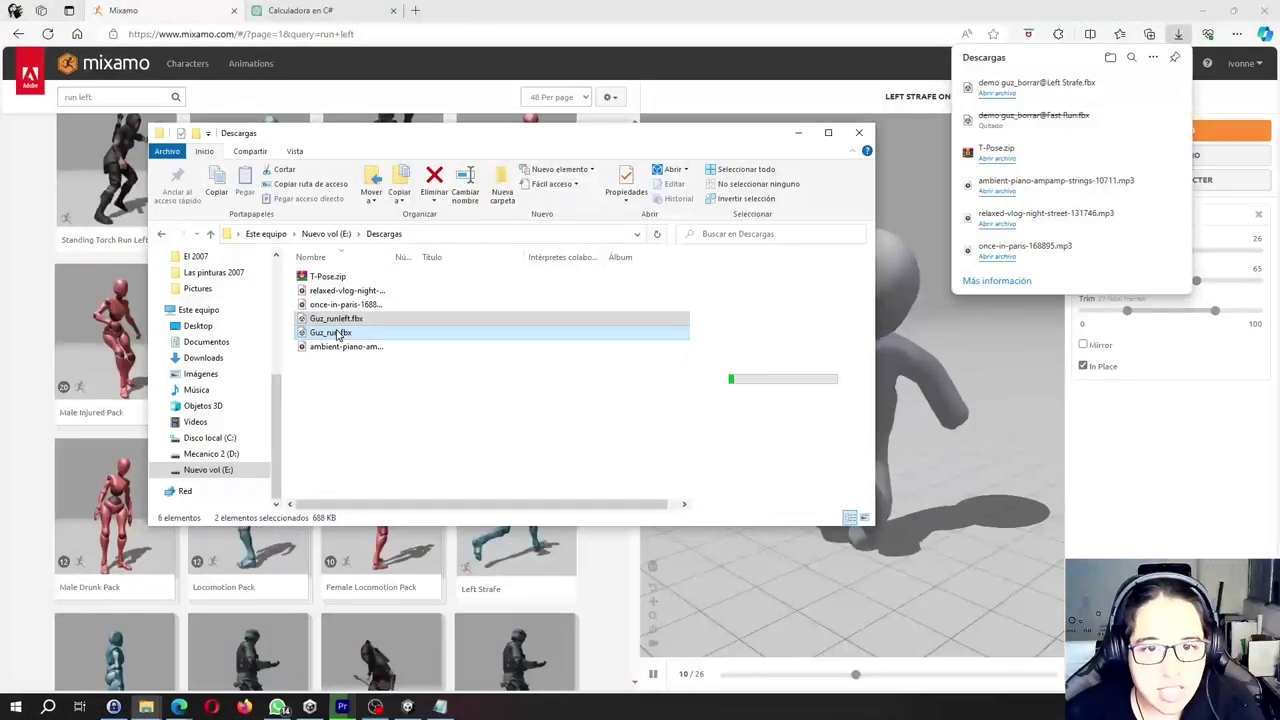
- Copy Guz_runleft.fbx and Guz_run.fbx from Descargas, then switch to the Unity editor
{"action": "right_click", "coordinate": [338, 332]}
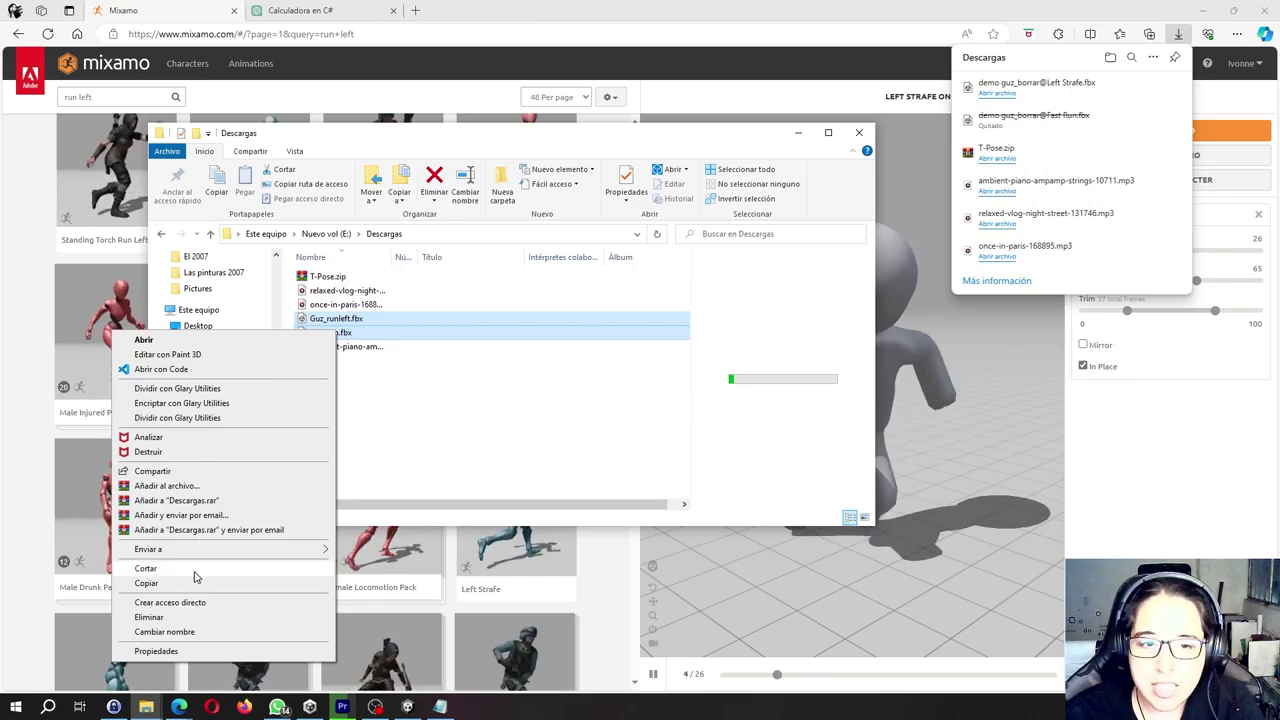
{"action": "left_click", "coordinate": [195, 581]}
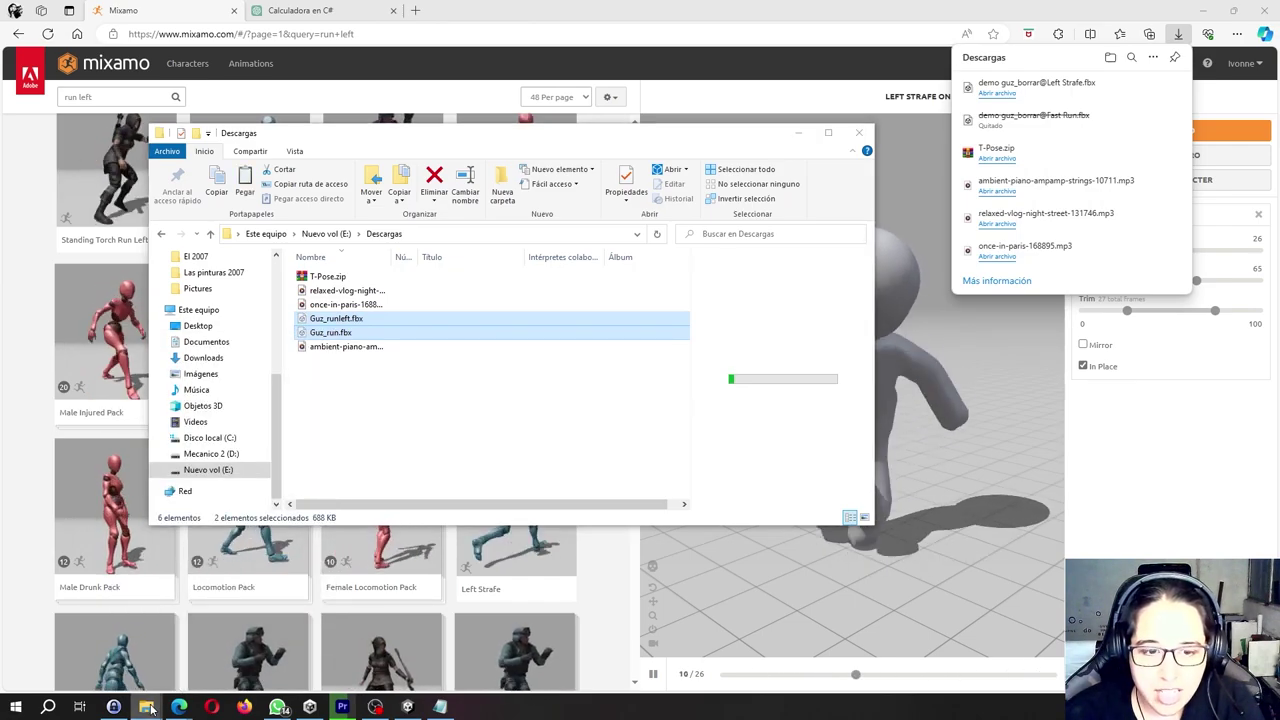
{"action": "left_click", "coordinate": [146, 707]}
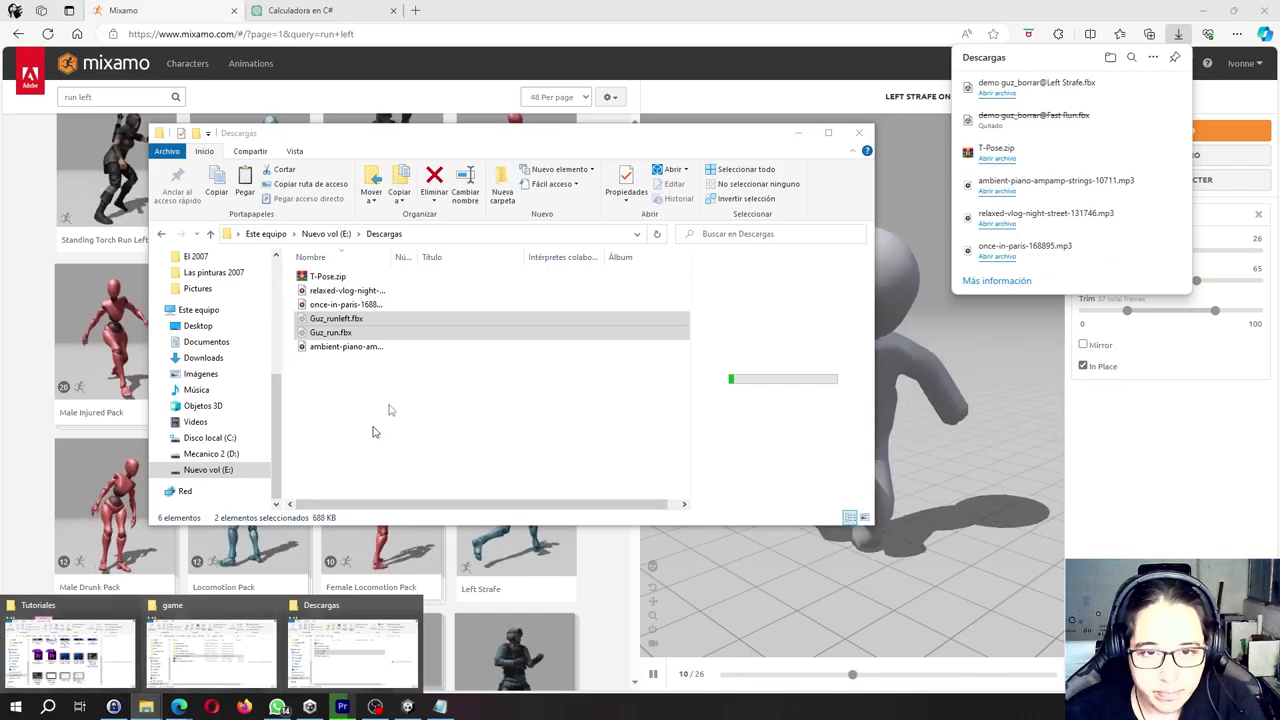
{"action": "left_click", "coordinate": [349, 455]}
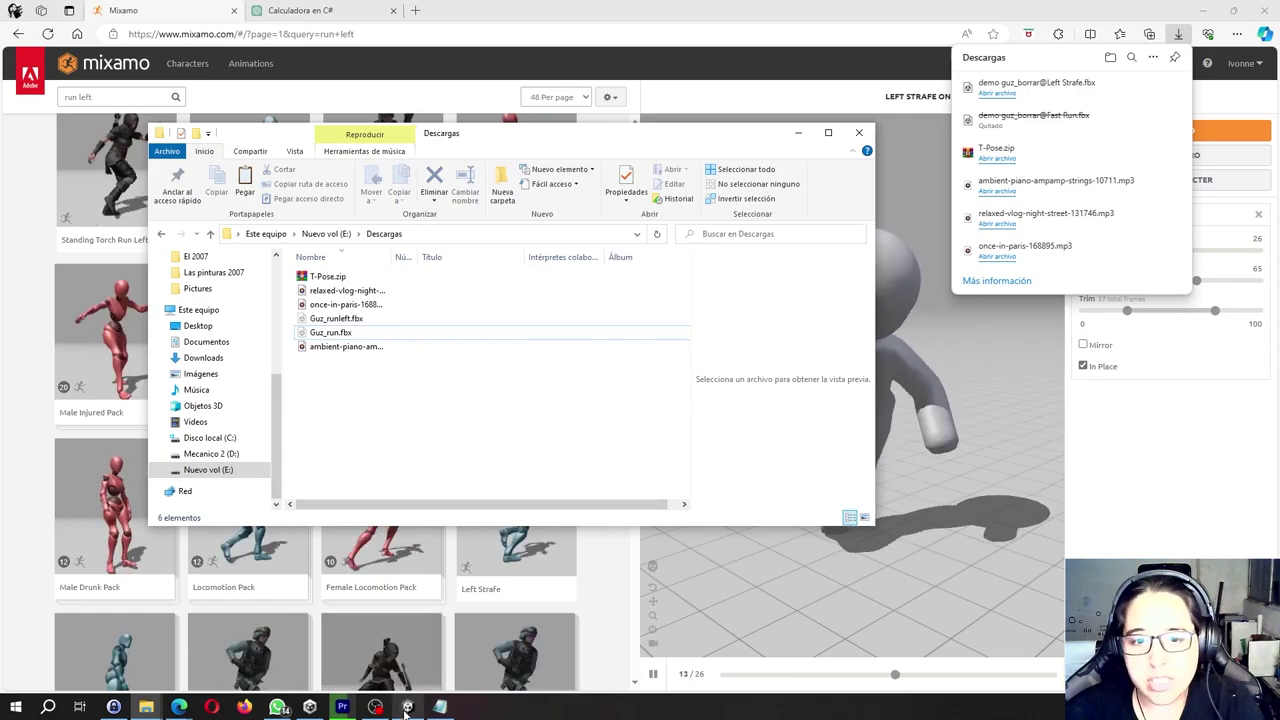
{"action": "left_click", "coordinate": [406, 708]}
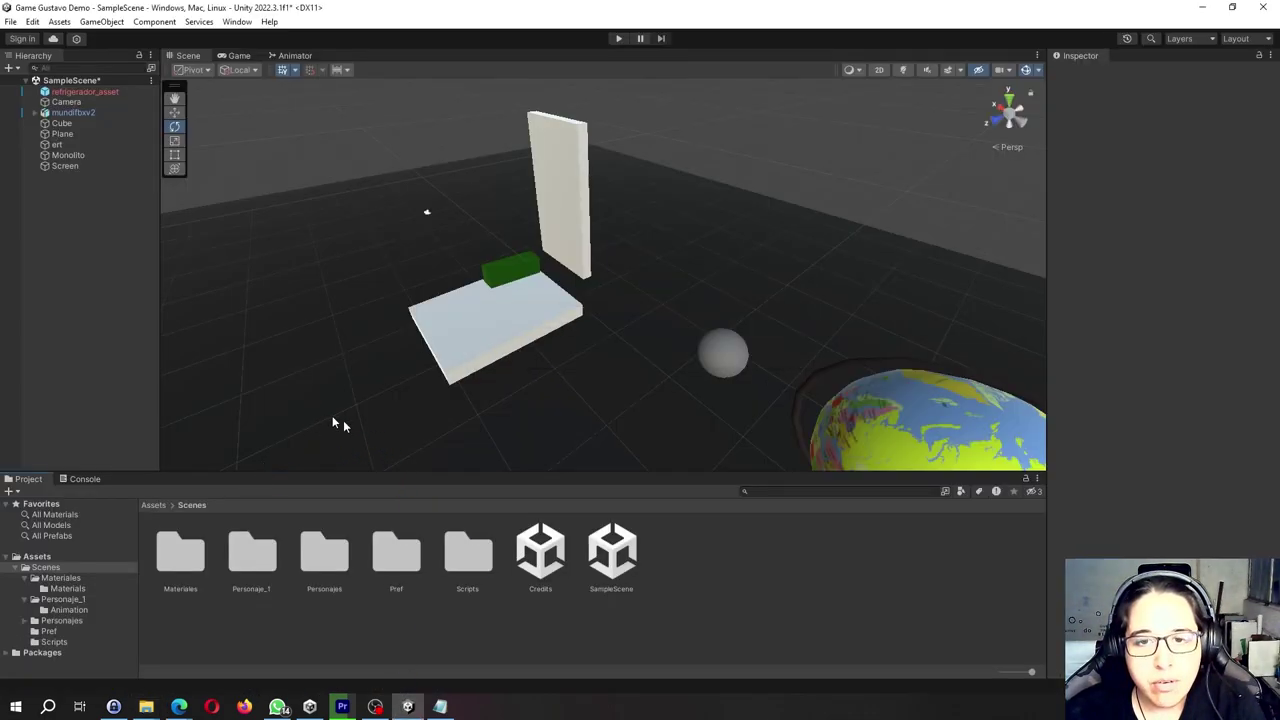
- Open Personajes > Gustavo, inspect the T-Pose asset's import settings, then return to Mixamo in Edge
{"action": "left_click", "coordinate": [324, 576]}
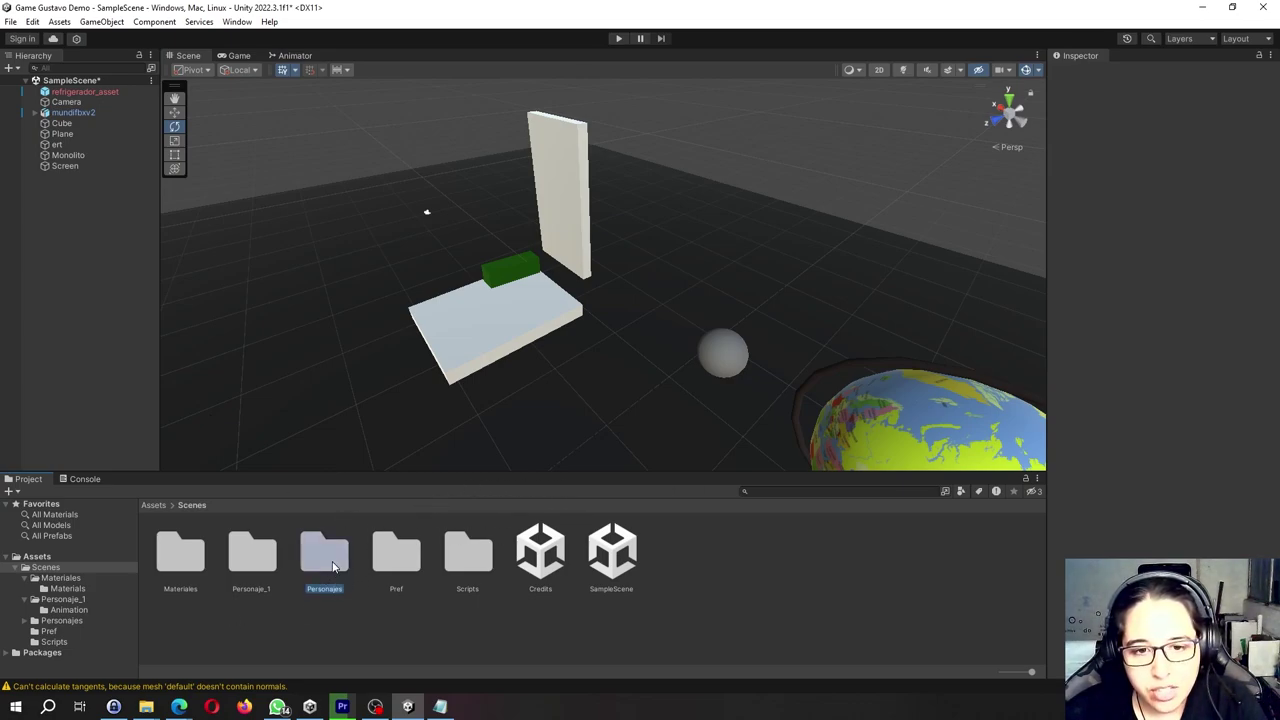
{"action": "double_click", "coordinate": [336, 565]}
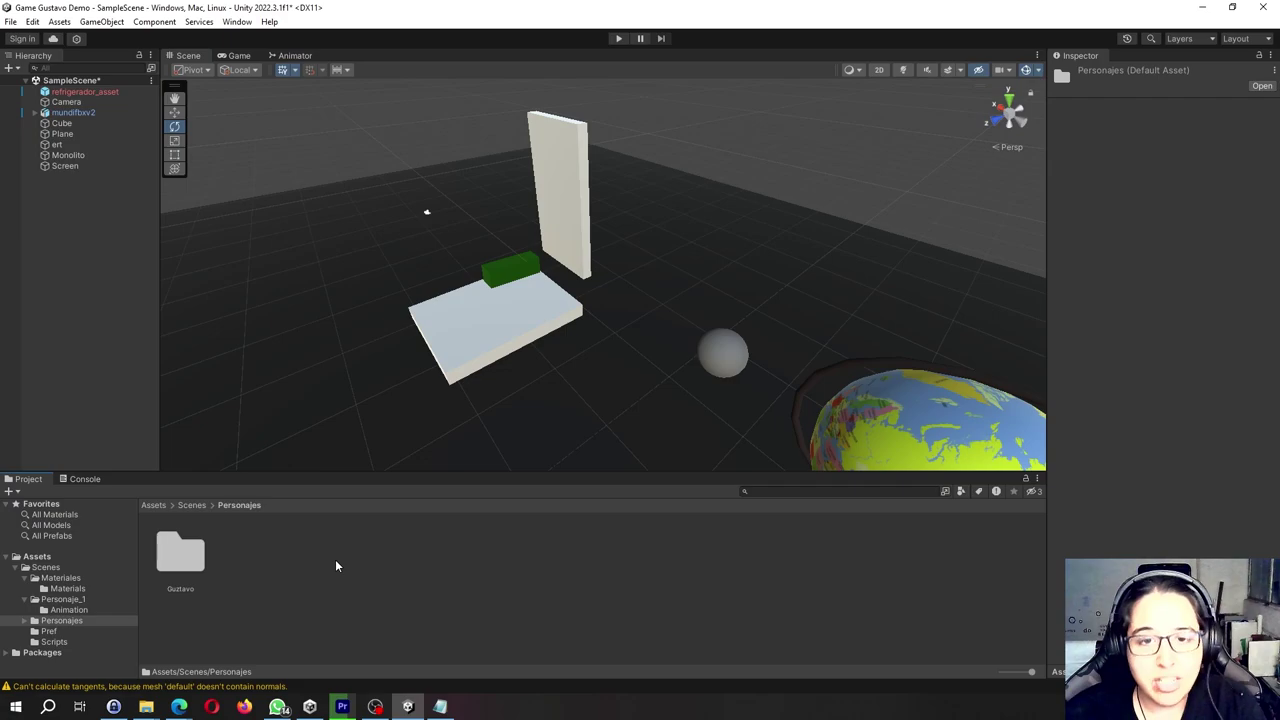
{"action": "double_click", "coordinate": [180, 553]}
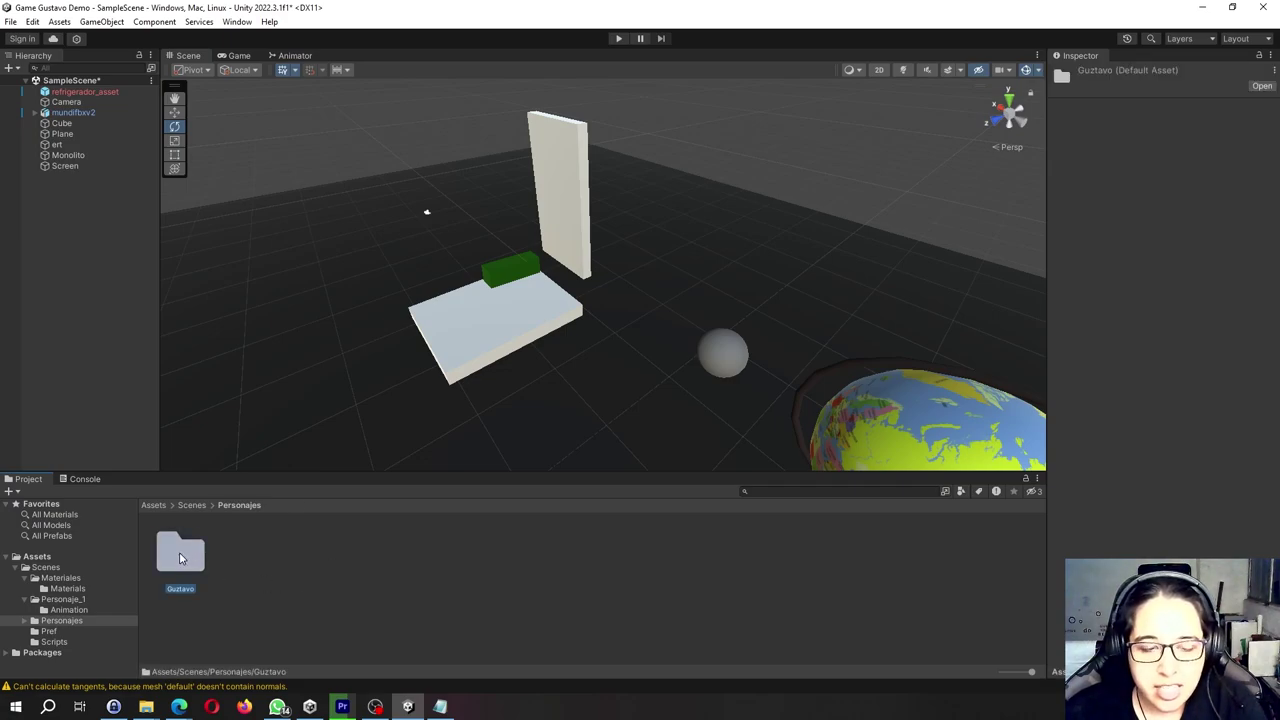
{"action": "left_click", "coordinate": [276, 586]}
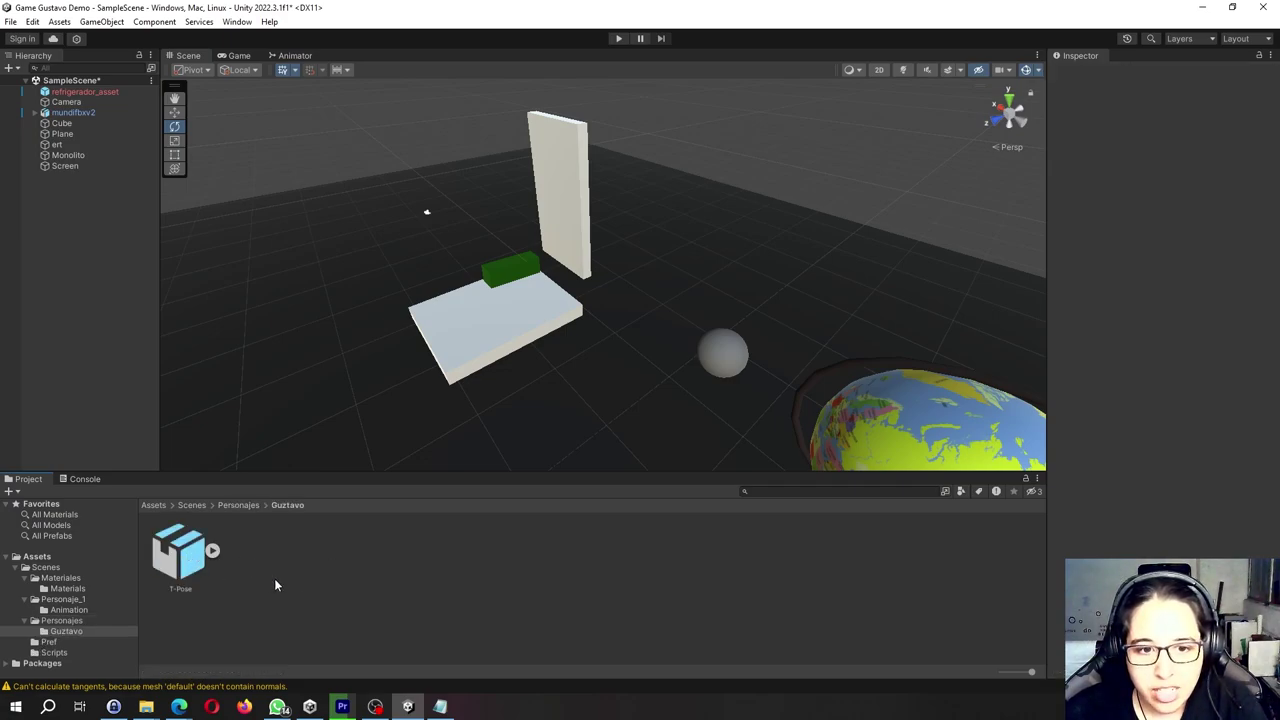
{"action": "left_click", "coordinate": [192, 561]}
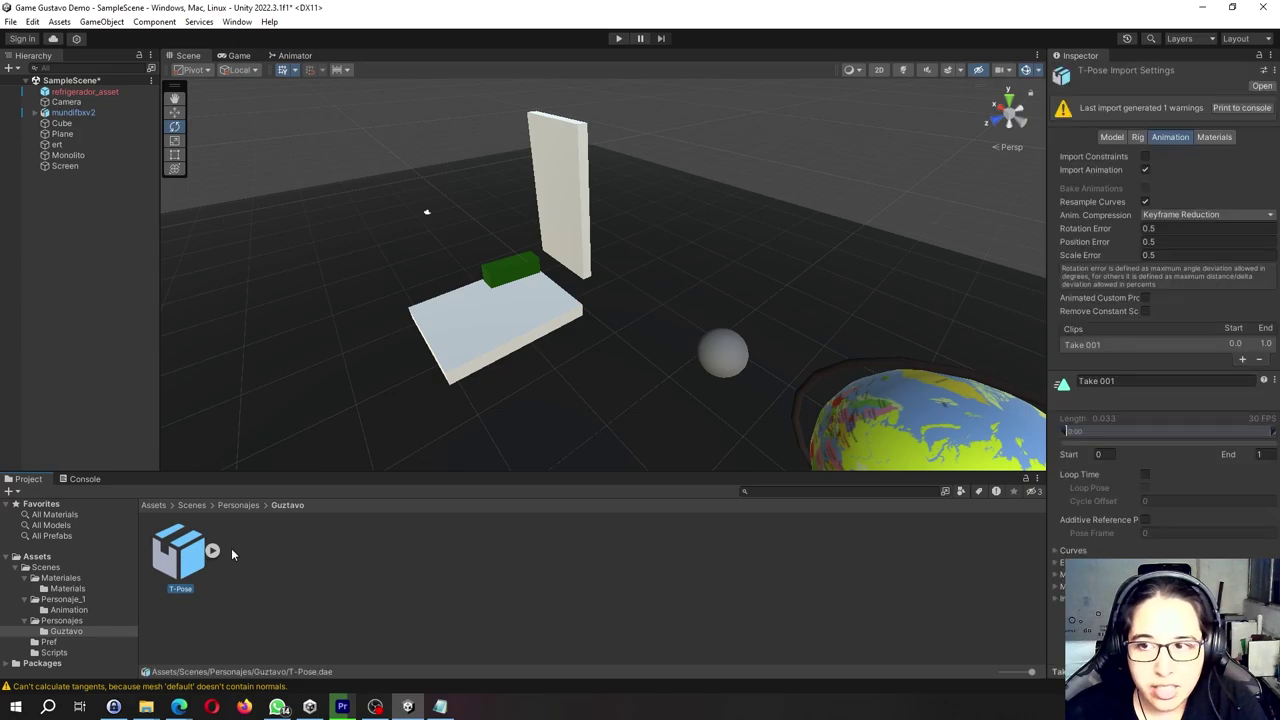
{"action": "left_click", "coordinate": [212, 552]}
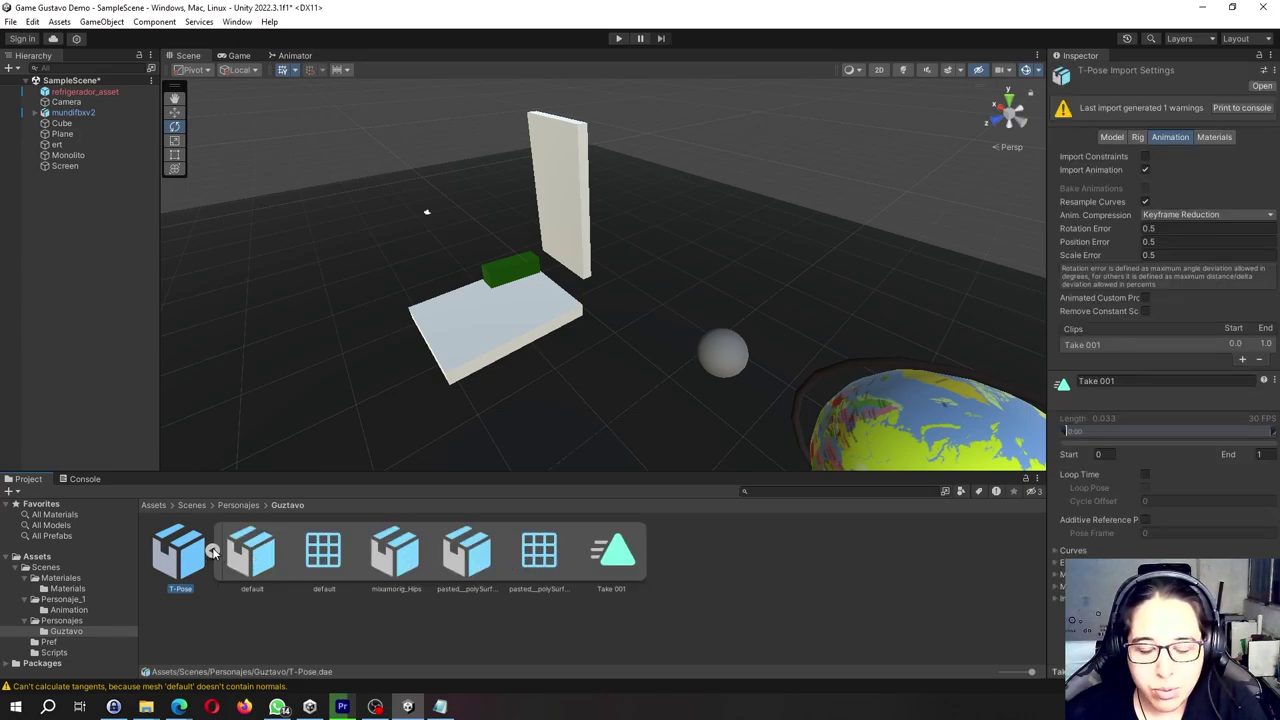
{"action": "left_click", "coordinate": [212, 552]}
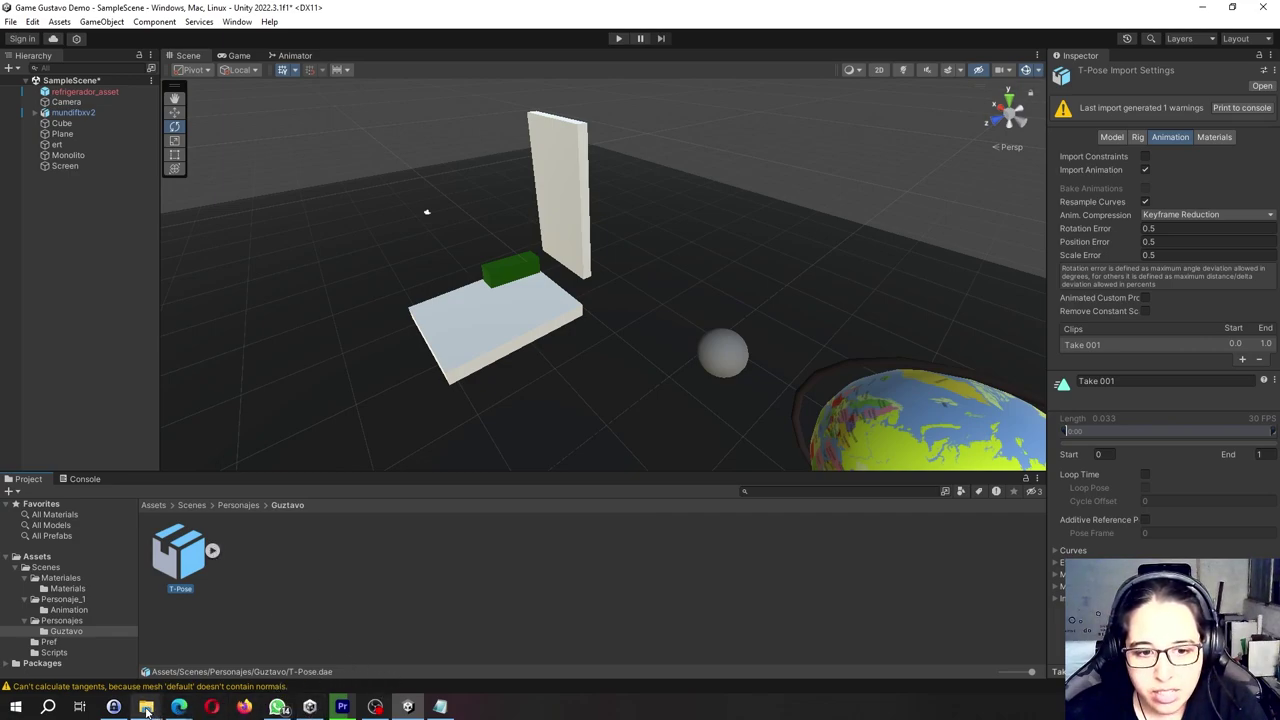
{"action": "mouse_move", "coordinate": [179, 707]}
{"action": "left_click", "coordinate": [262, 634]}
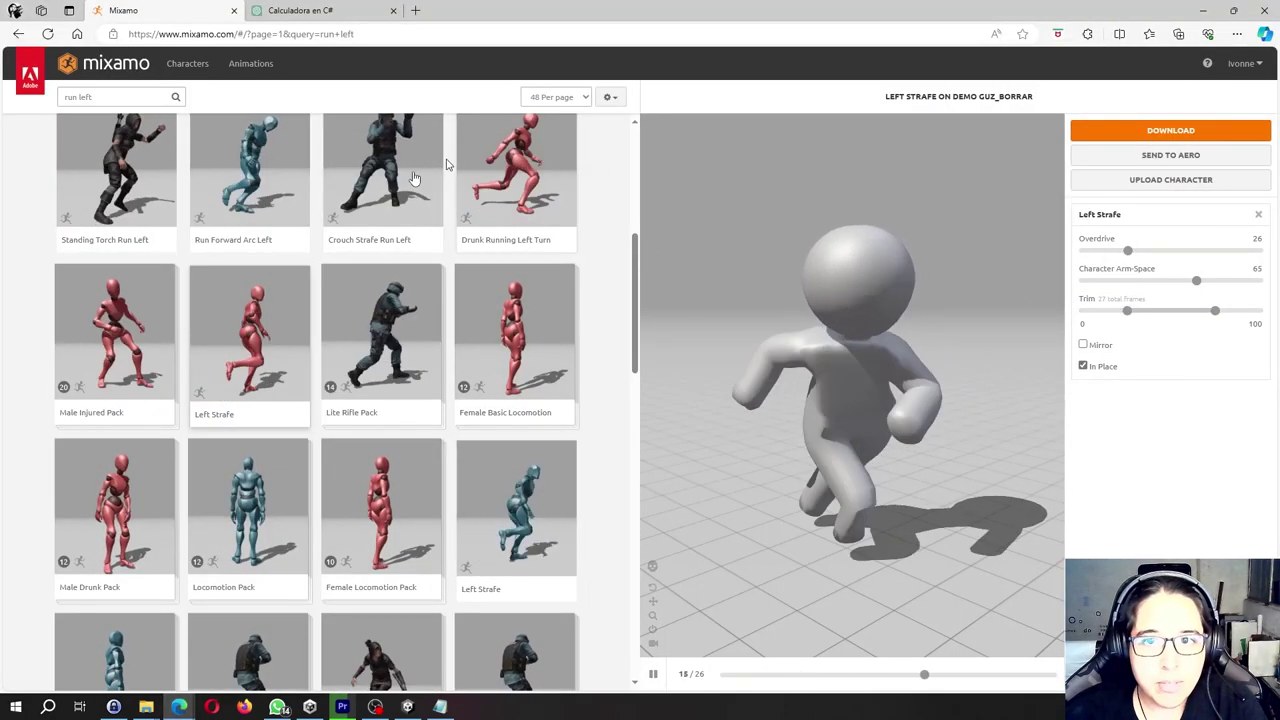
- Search 't pose' in Mixamo, download T-Pose as FBX for Unity with skin, then open Descargas
{"action": "left_click", "coordinate": [157, 101]}
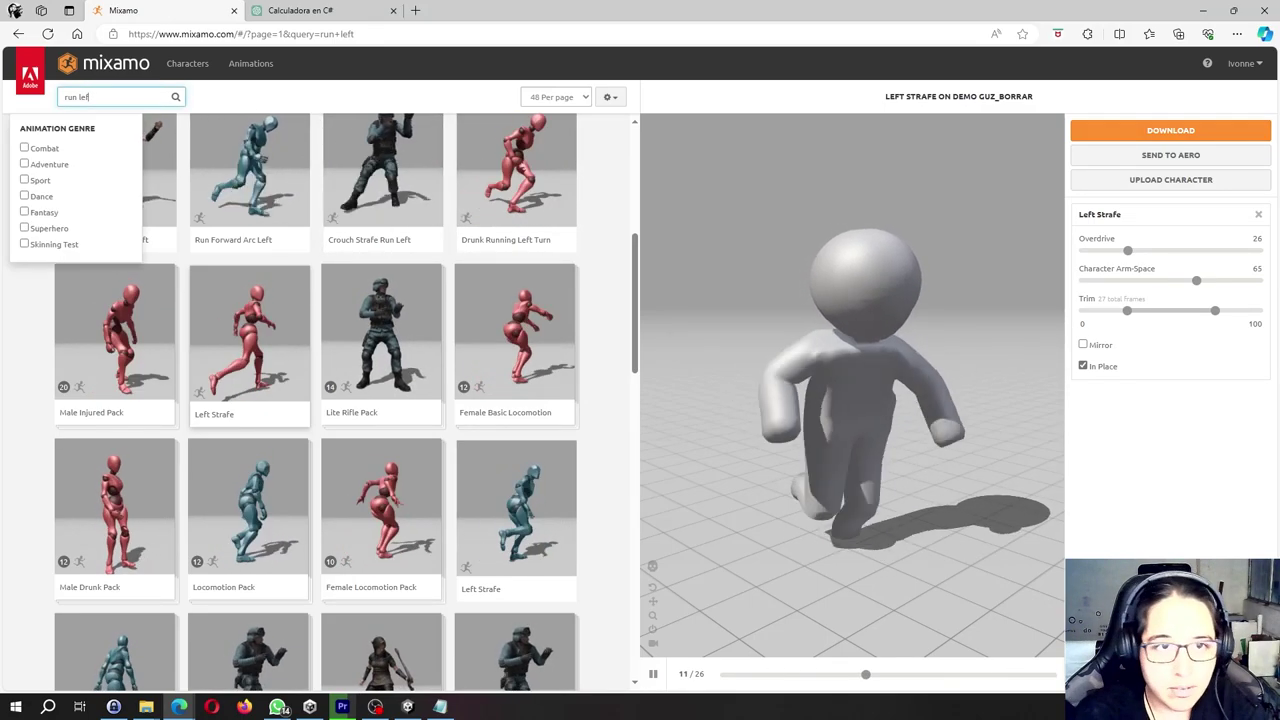
{"action": "key", "text": "BackSpace"}
{"action": "key", "text": "BackSpace"}
{"action": "key", "text": "BackSpace"}
{"action": "key", "text": "BackSpace"}
{"action": "key", "text": "BackSpace"}
{"action": "key", "text": "BackSpace"}
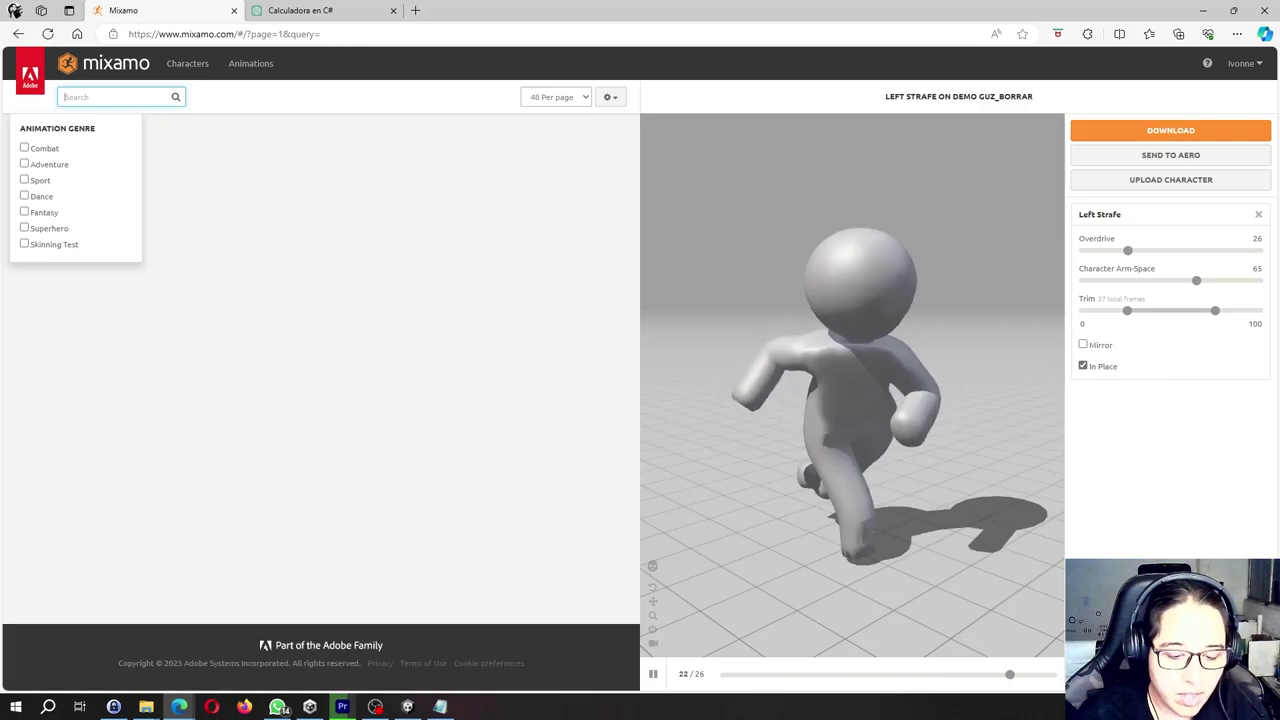
{"action": "type", "text": "t pose"}
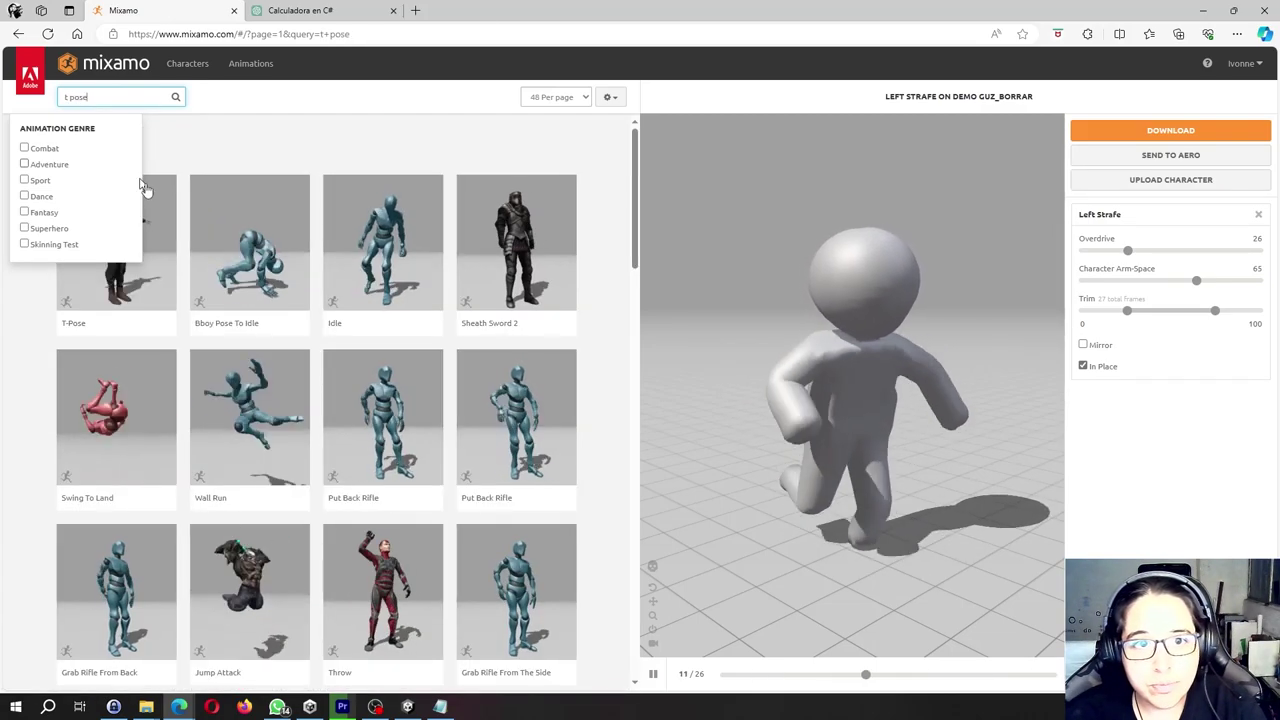
{"action": "left_click", "coordinate": [145, 200]}
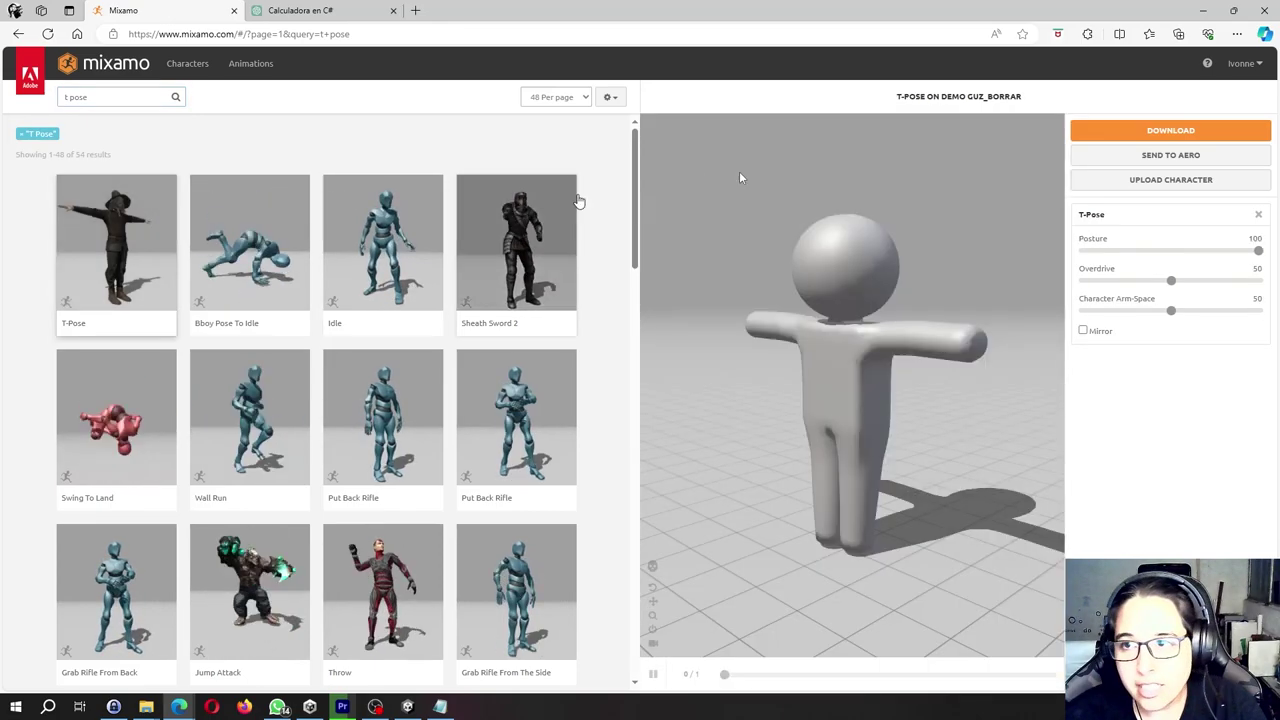
{"action": "left_click", "coordinate": [1115, 131]}
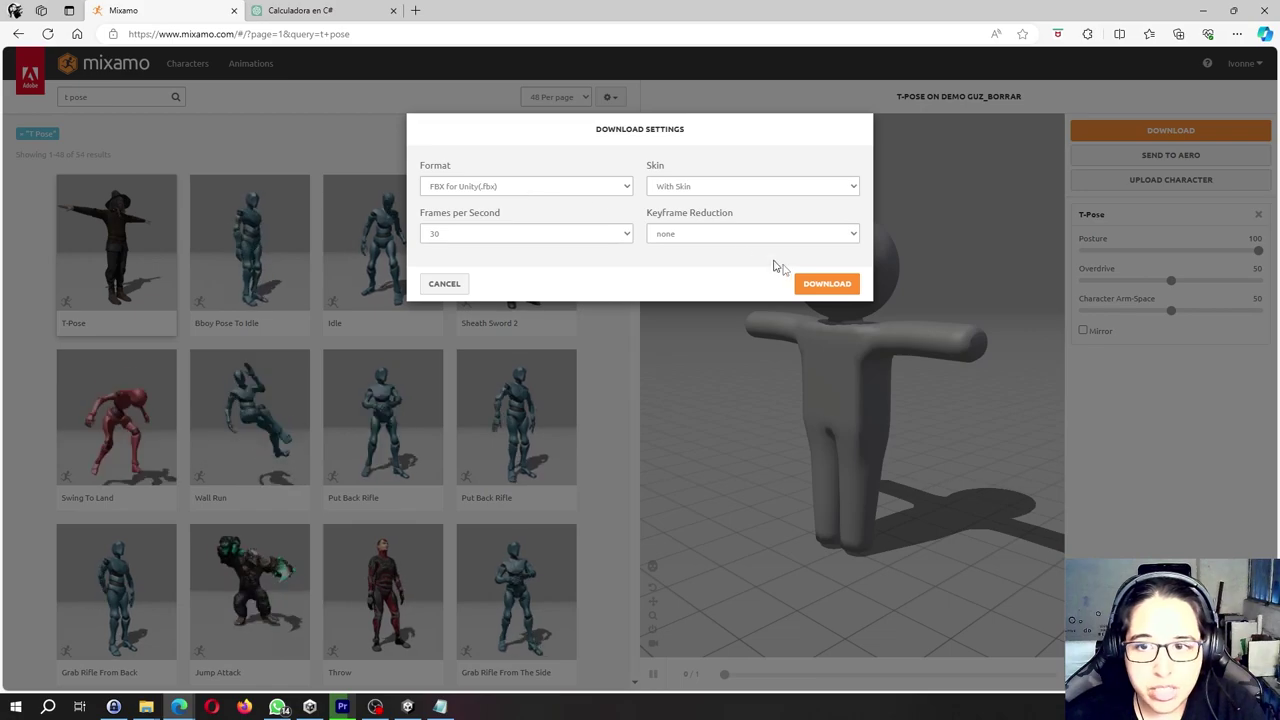
{"action": "left_click", "coordinate": [824, 284]}
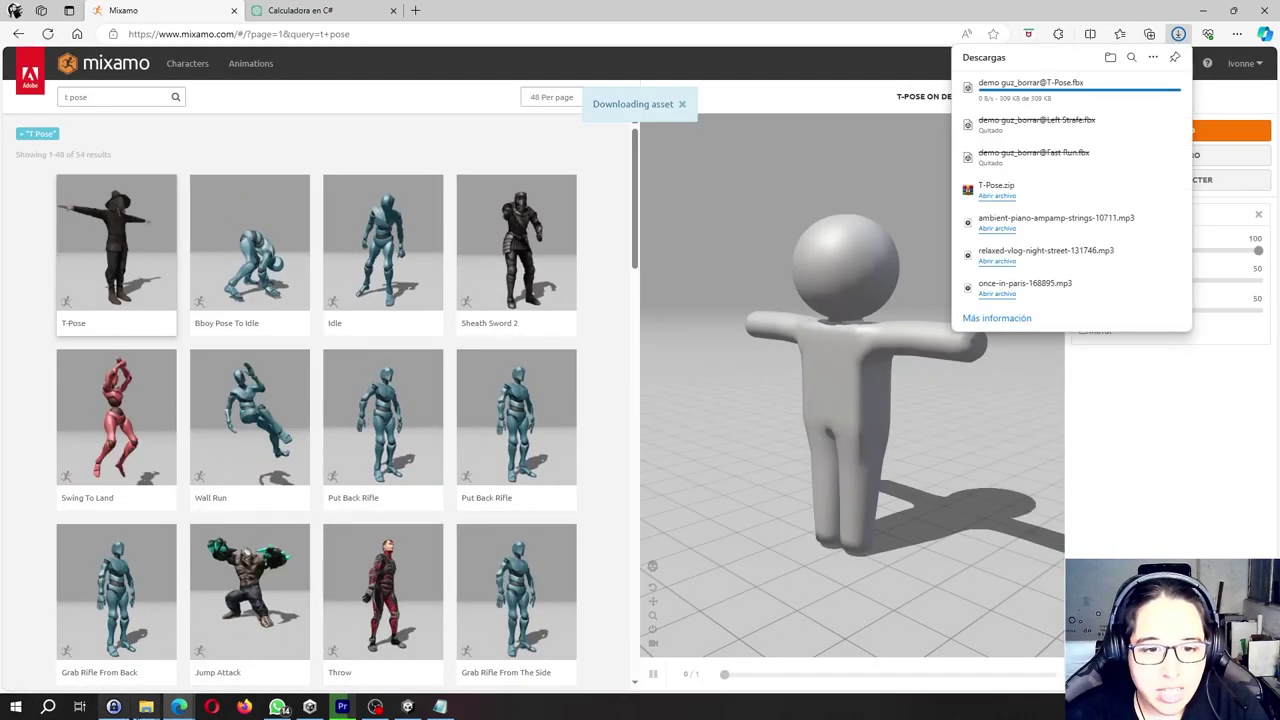
{"action": "mouse_move", "coordinate": [146, 707]}
{"action": "left_click", "coordinate": [298, 655]}
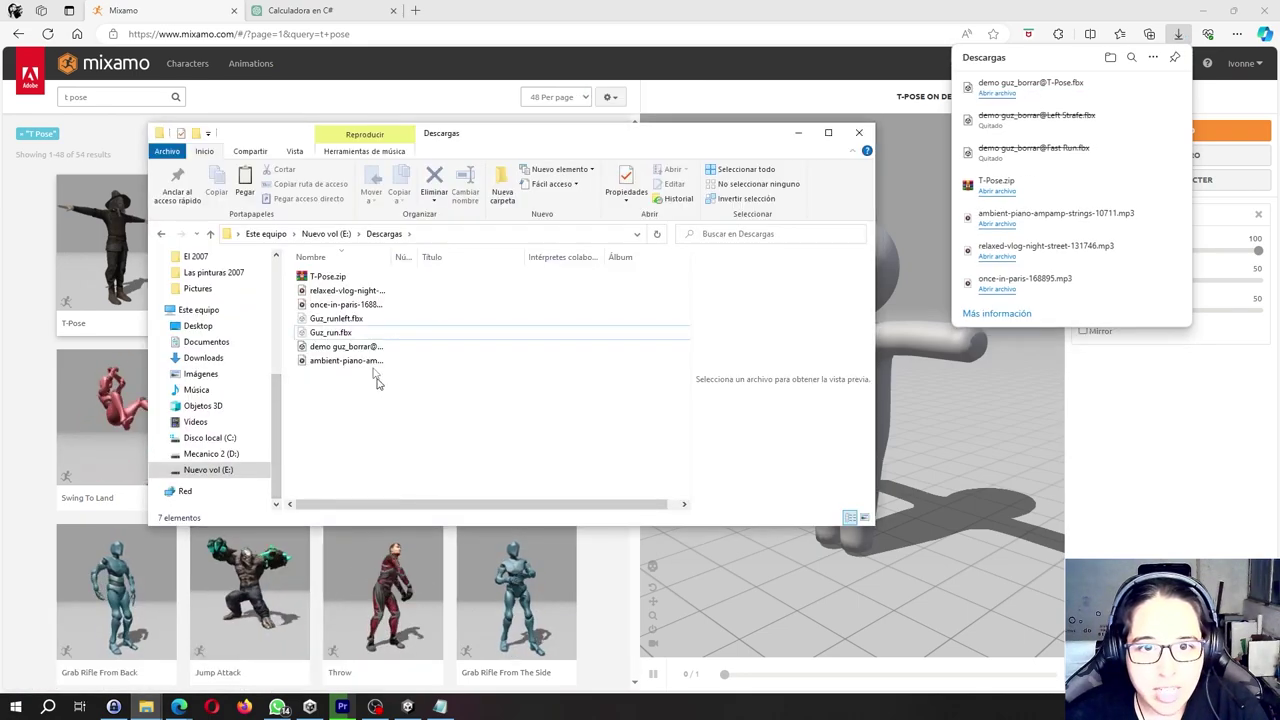
- Rename the downloaded T-Pose file in Descargas to Guz_Tpose.fbx and return to Unity
{"action": "left_click", "coordinate": [372, 344]}
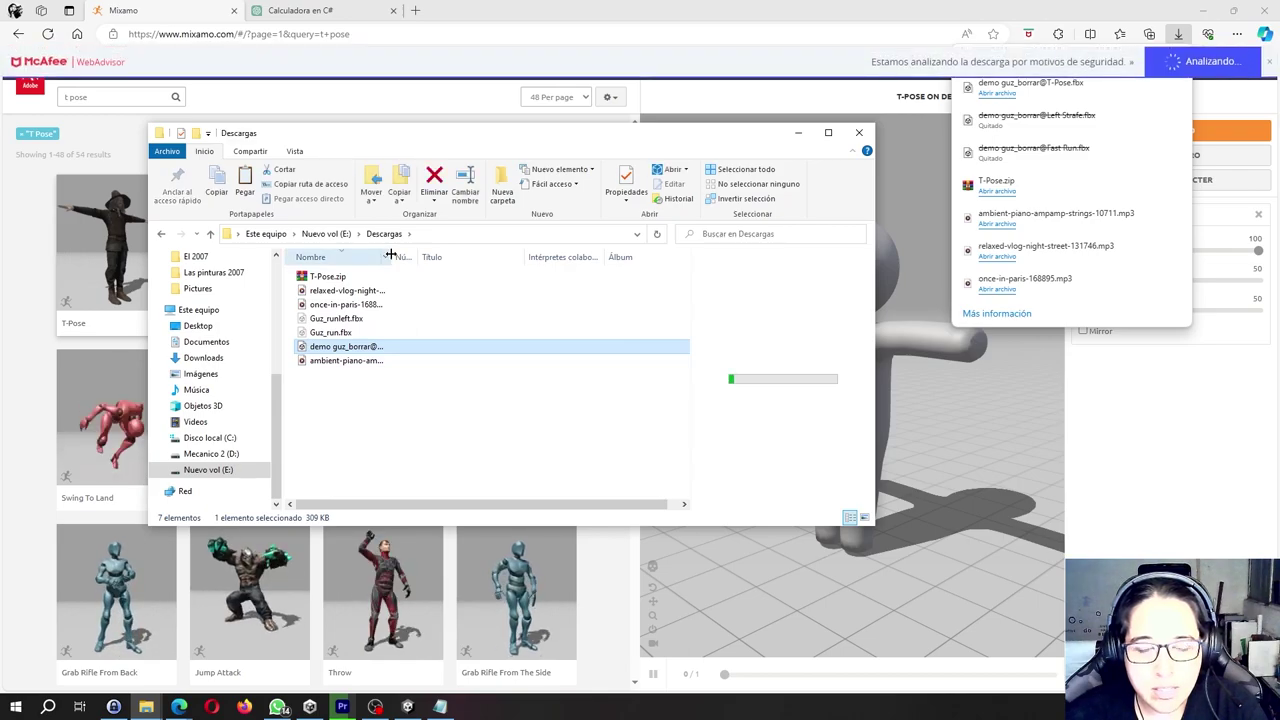
{"action": "left_click_drag", "start_coordinate": [390, 255], "coordinate": [495, 258]}
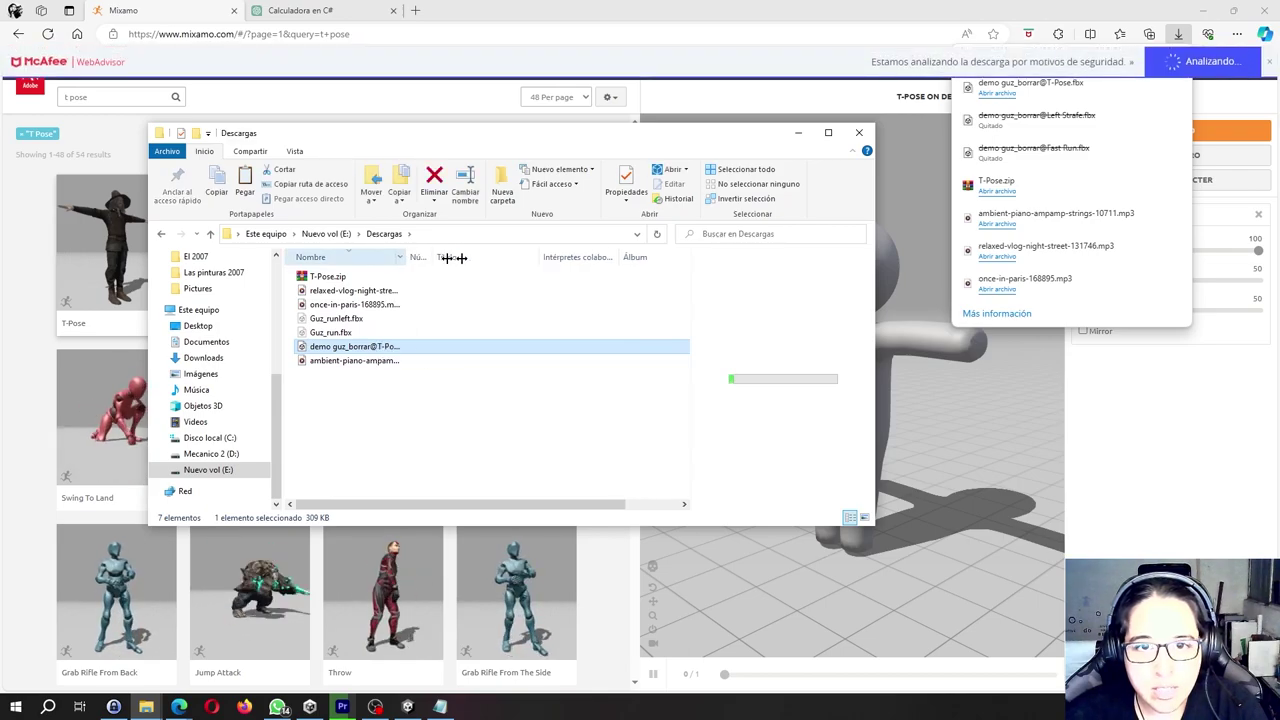
{"action": "right_click", "coordinate": [396, 345]}
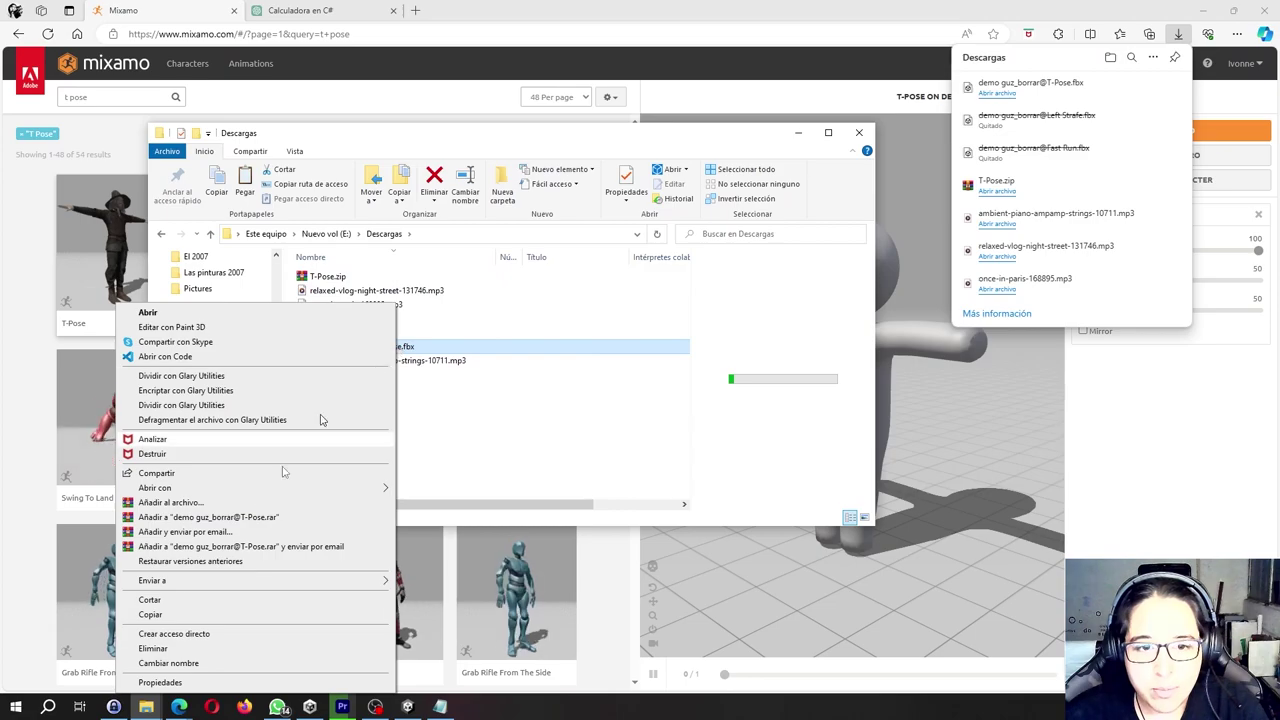
{"action": "left_click", "coordinate": [207, 664]}
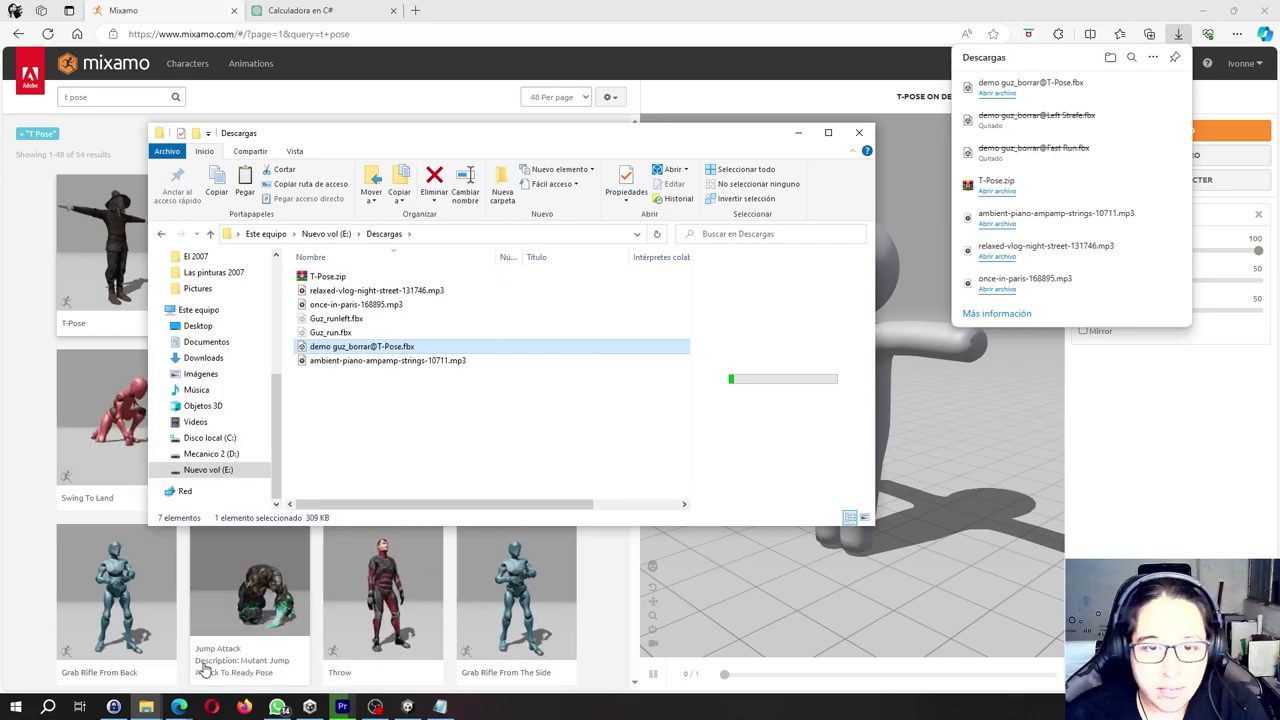
{"action": "type", "text": "G"}
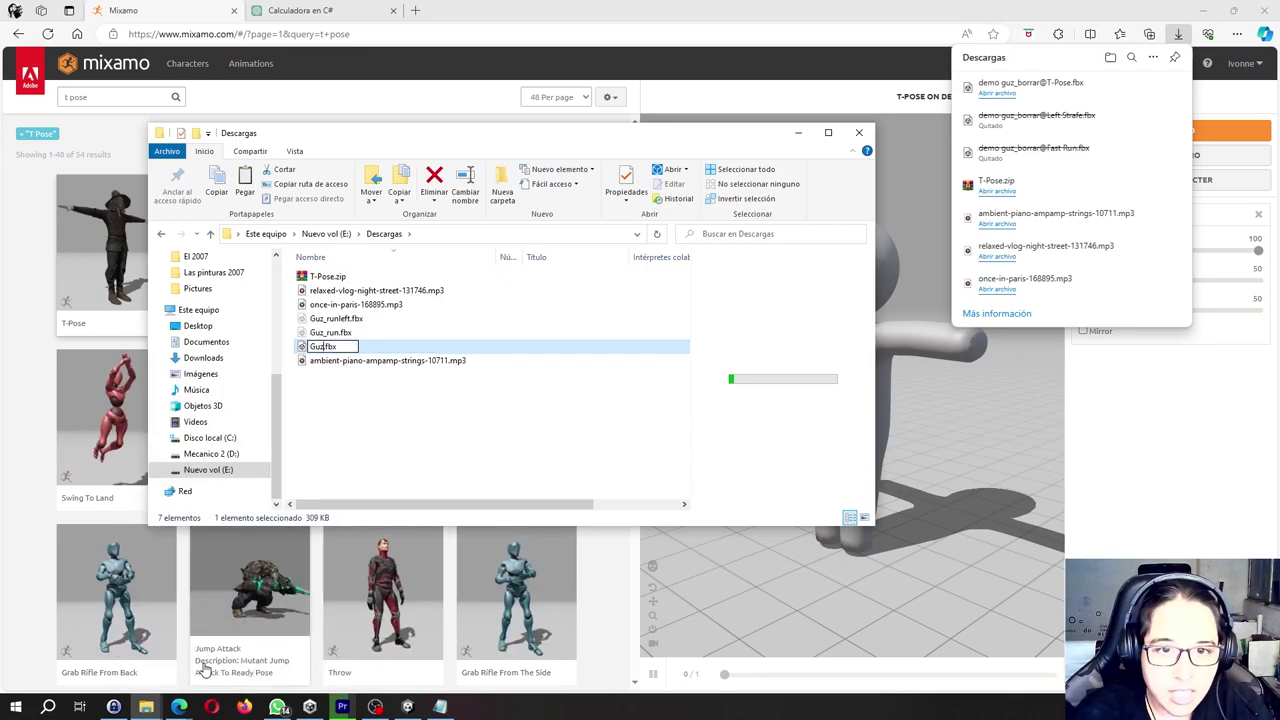
{"action": "type", "text": "uz_"}
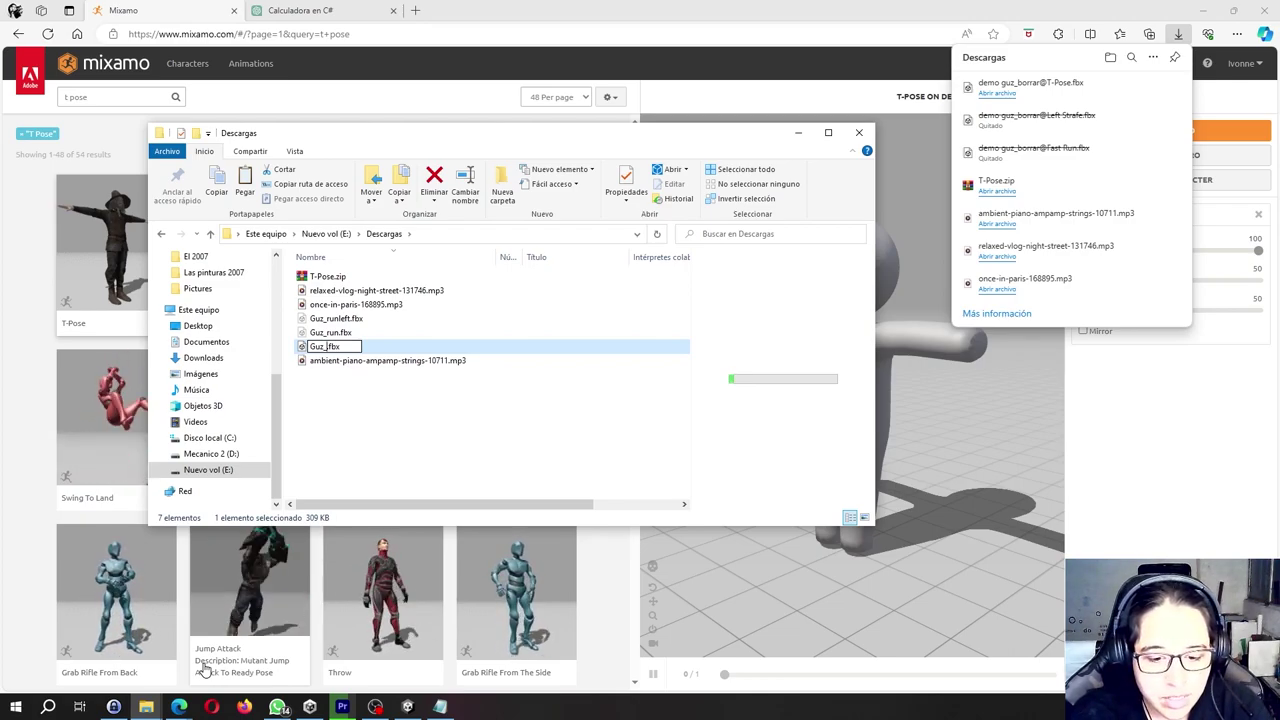
{"action": "type", "text": "Tpose"}
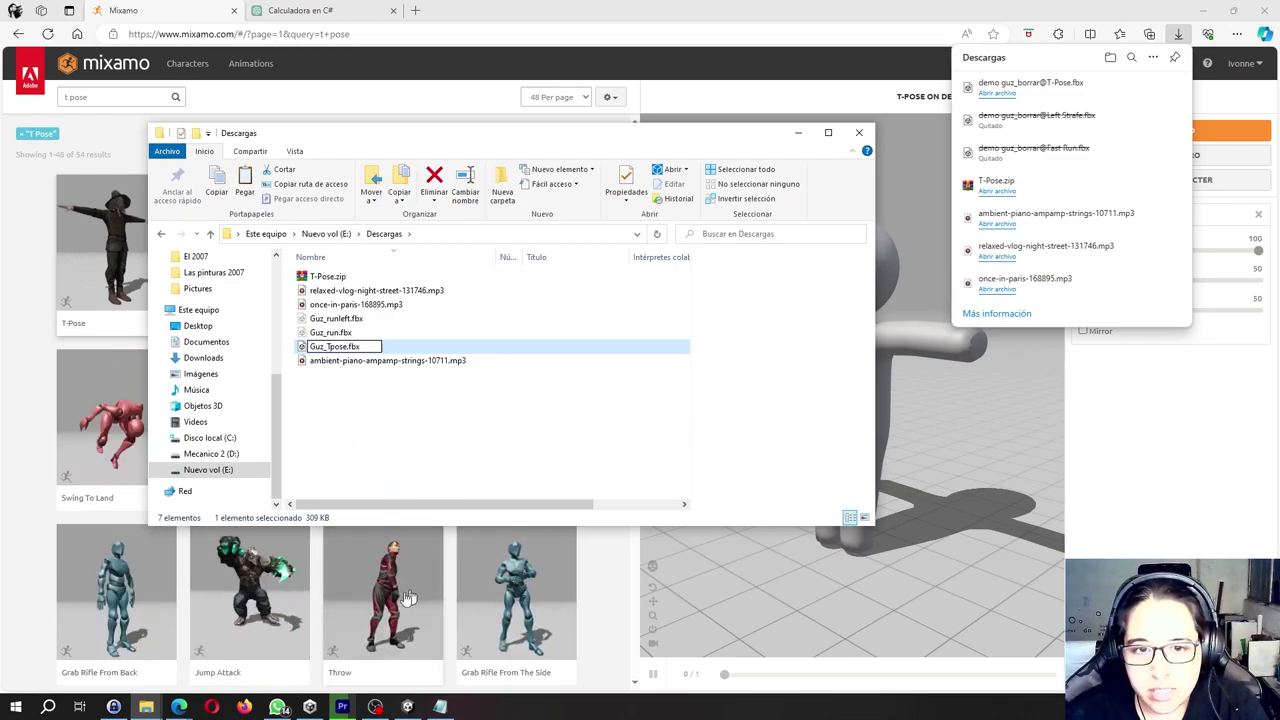
{"action": "left_click", "coordinate": [407, 708]}
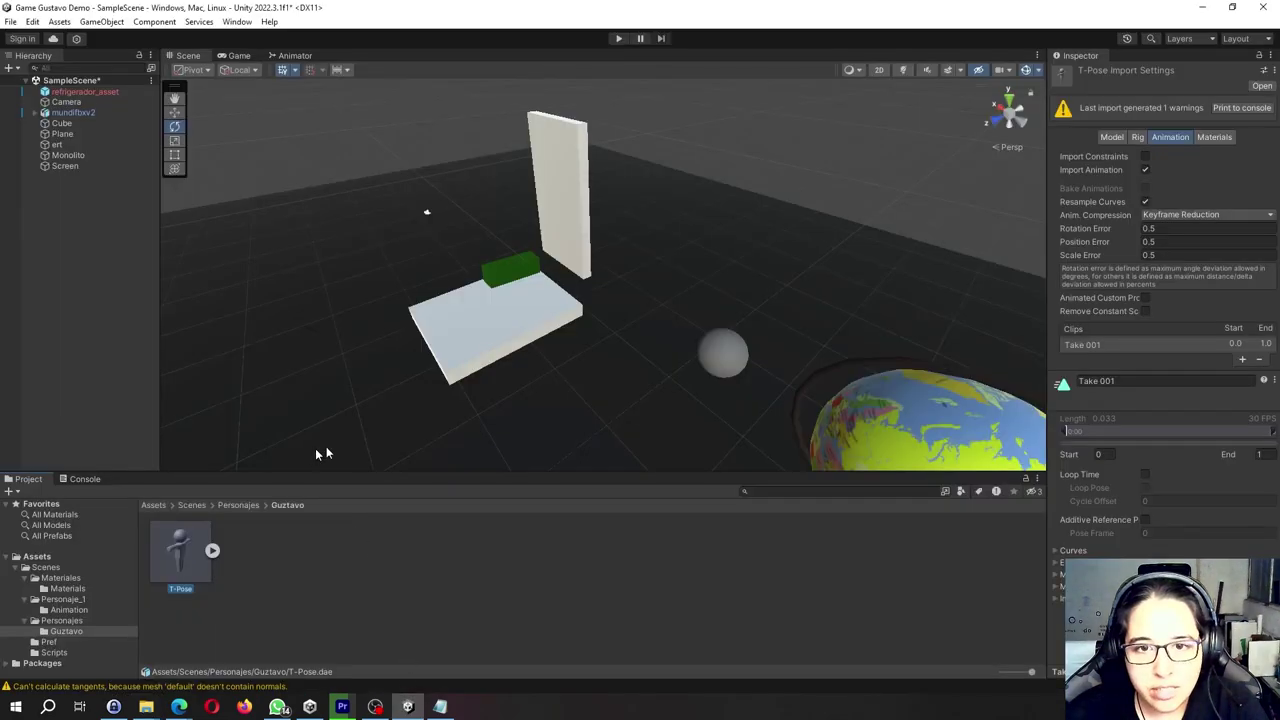
- Check the T-Pose model's contents, then bring the Descargas folder window forward
{"action": "left_click", "coordinate": [212, 550]}
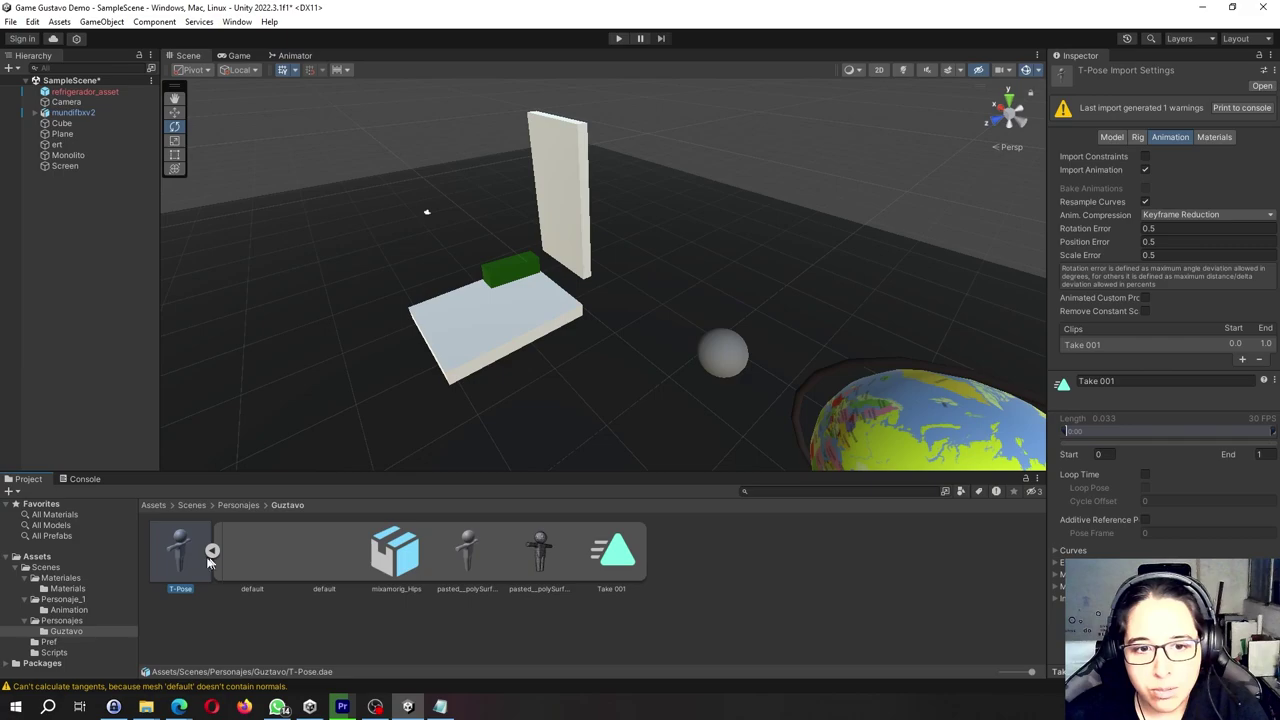
{"action": "left_click", "coordinate": [212, 551]}
{"action": "left_click", "coordinate": [146, 708]}
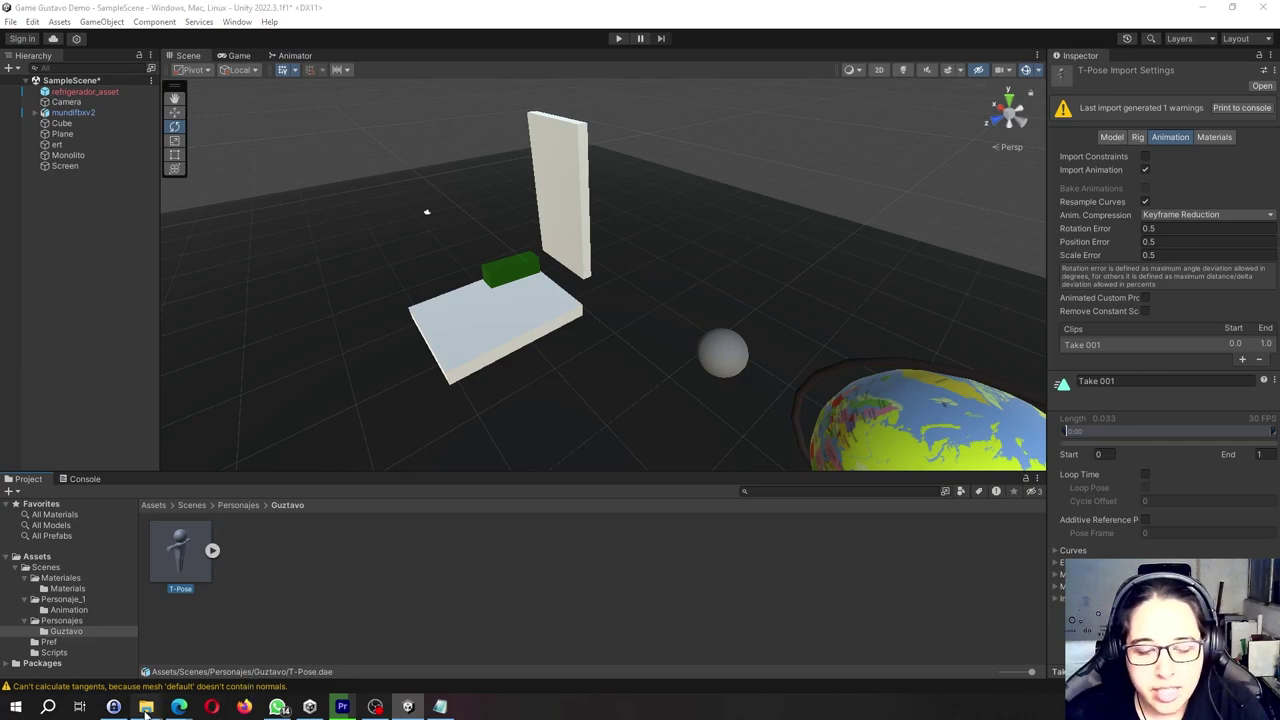
{"action": "left_click", "coordinate": [338, 672]}
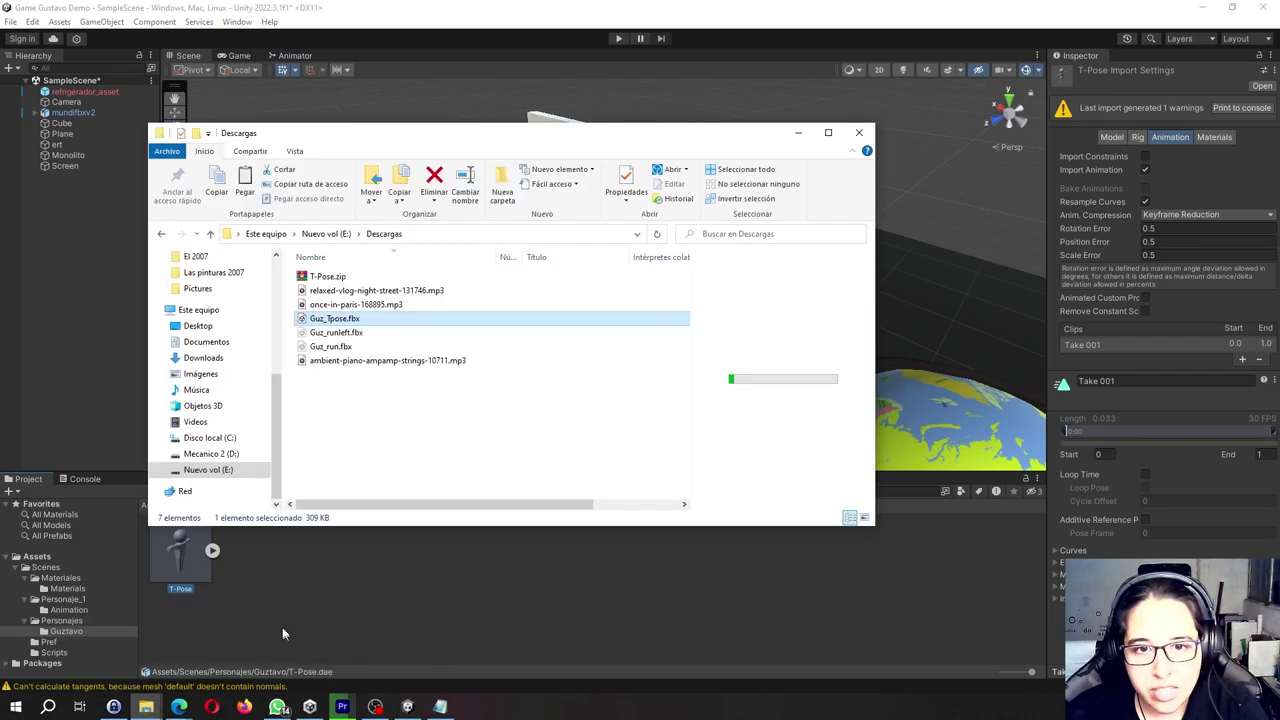
- Drag Guz_runleft.fbx and Guz_run.fbx from Descargas into Unity's Guztavo project folder
{"action": "left_click", "coordinate": [346, 340]}
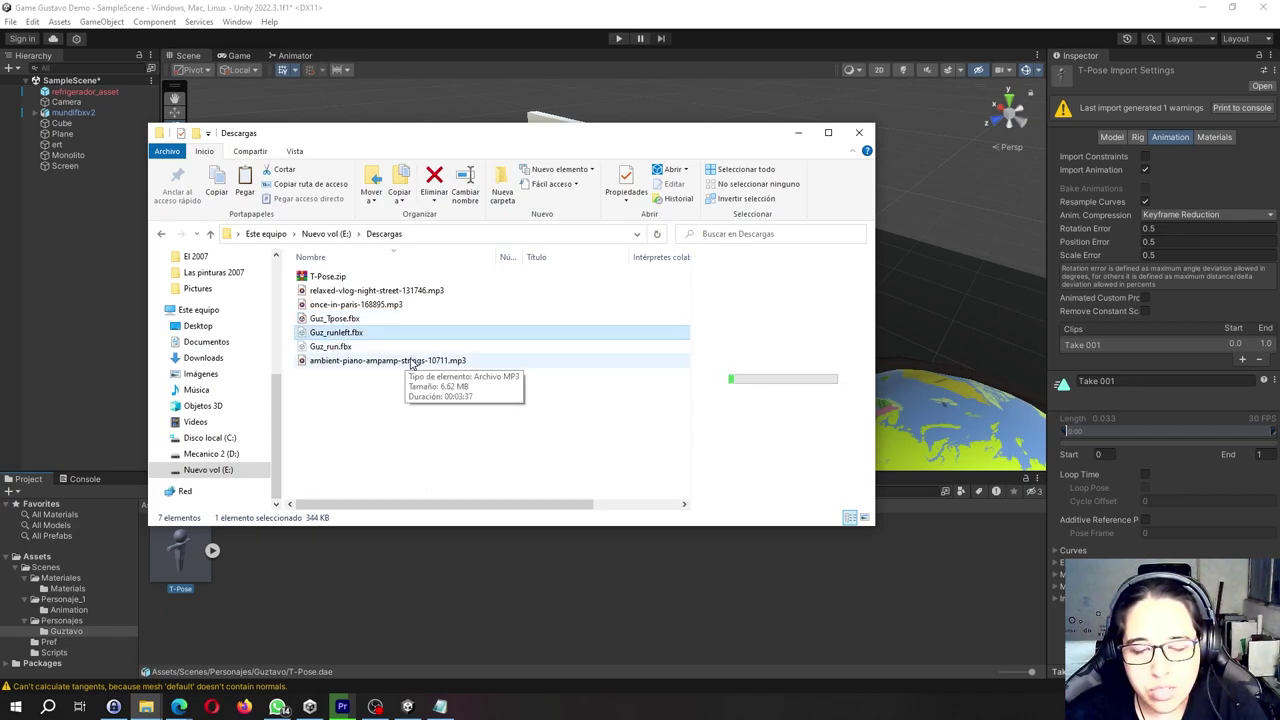
{"action": "left_click", "coordinate": [345, 347], "text": "ctrl"}
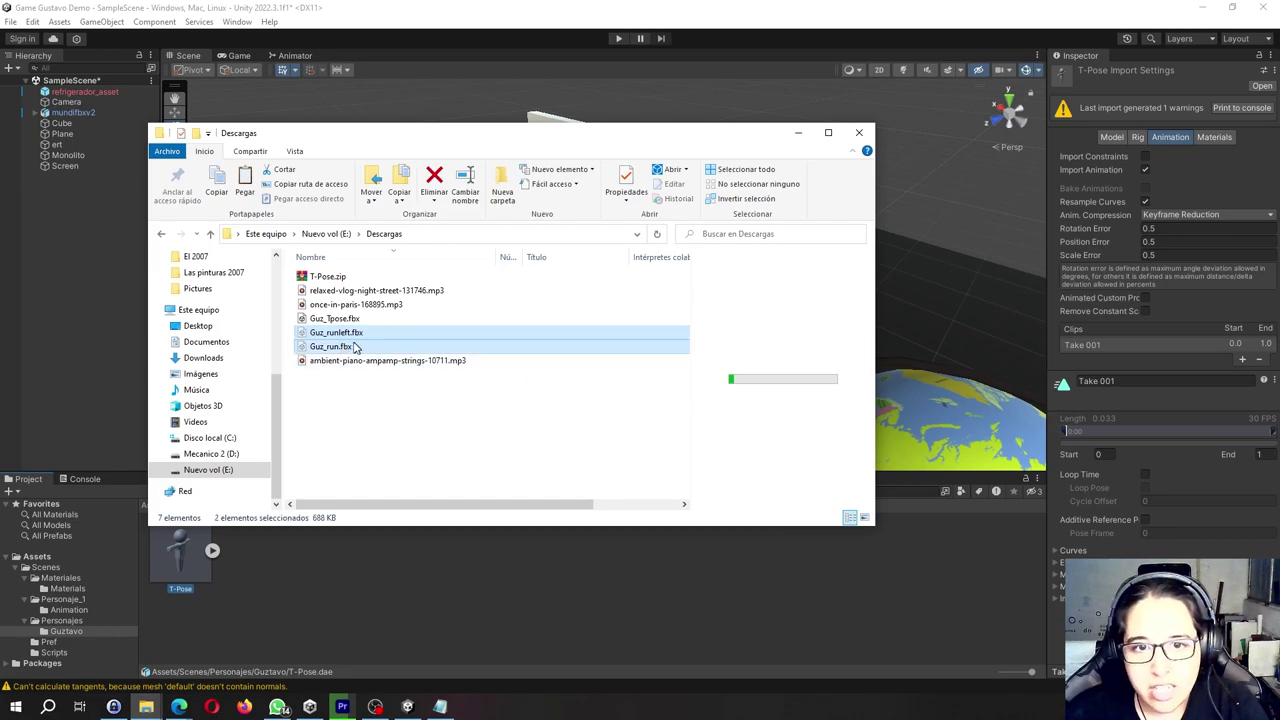
{"action": "left_click_drag", "start_coordinate": [472, 133], "coordinate": [600, 74]}
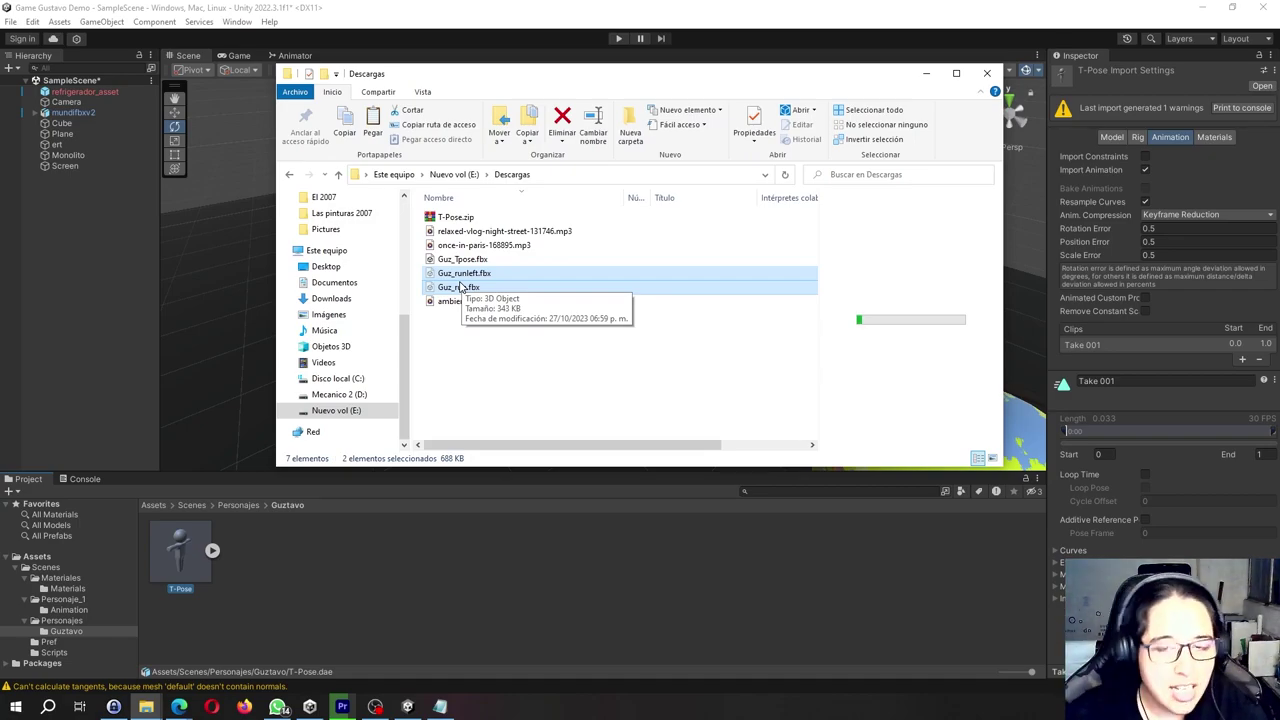
{"action": "left_click_drag", "start_coordinate": [460, 287], "coordinate": [256, 560]}
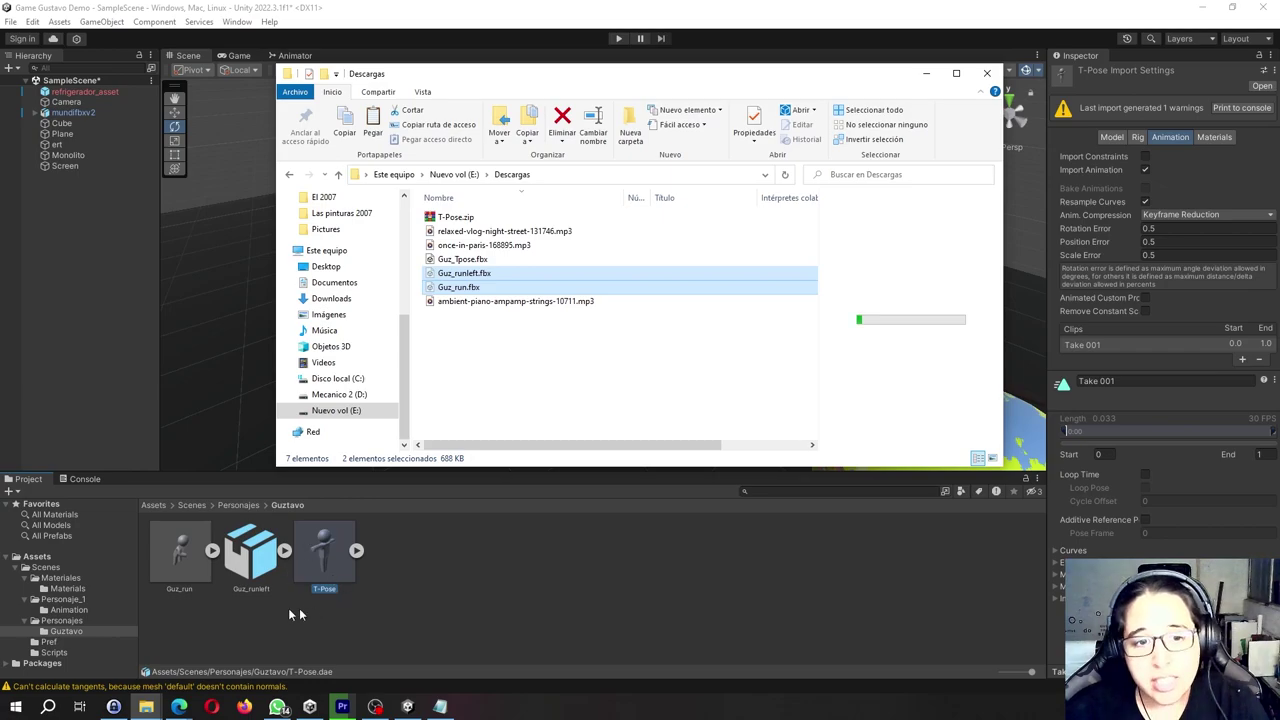
{"action": "left_click", "coordinate": [255, 620]}
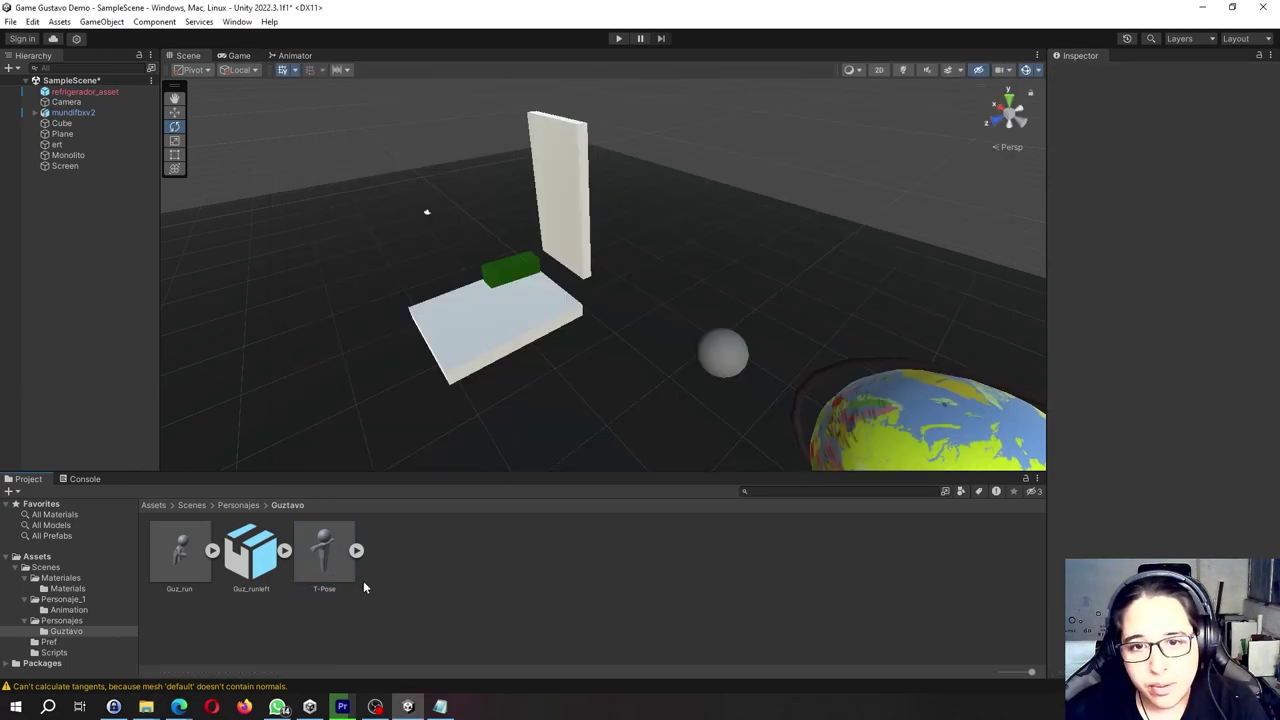
- Select T-Pose, then expand and collapse T-Pose, Guz_runleft and Guz_run to compare their sub-assets
{"action": "left_click", "coordinate": [326, 547]}
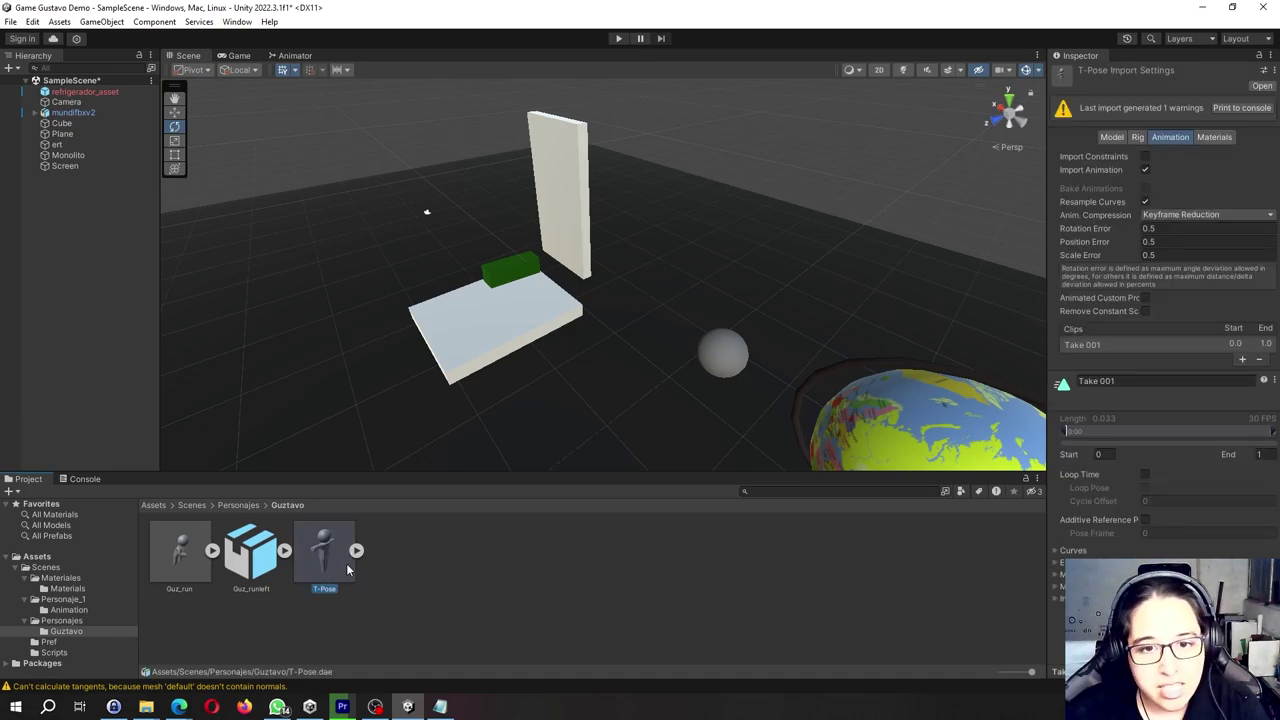
{"action": "left_click", "coordinate": [356, 551]}
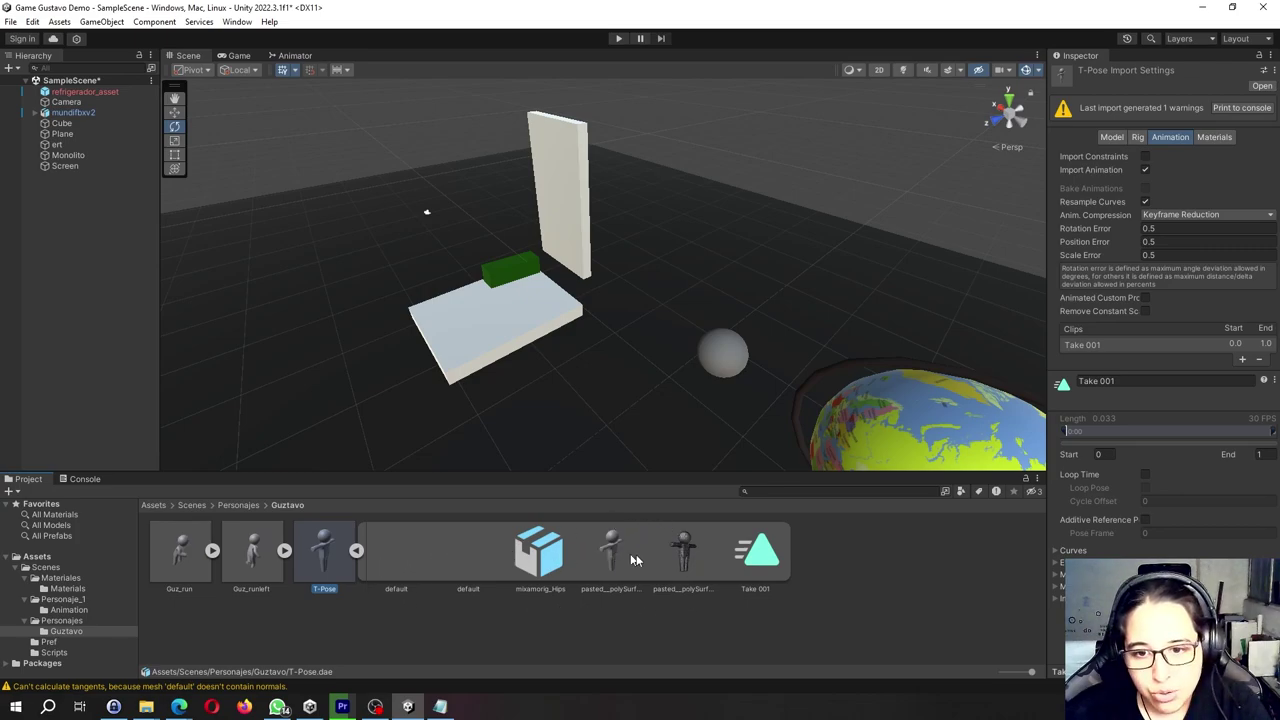
{"action": "left_click", "coordinate": [284, 551]}
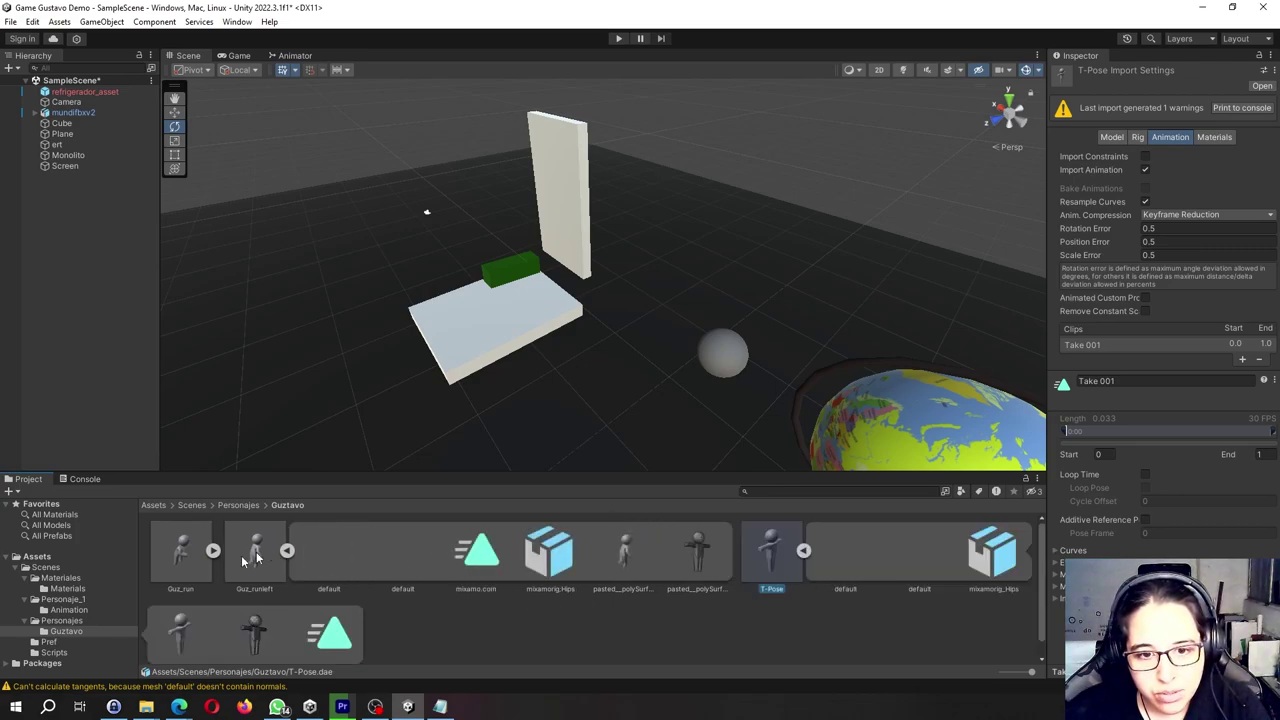
{"action": "left_click", "coordinate": [212, 551]}
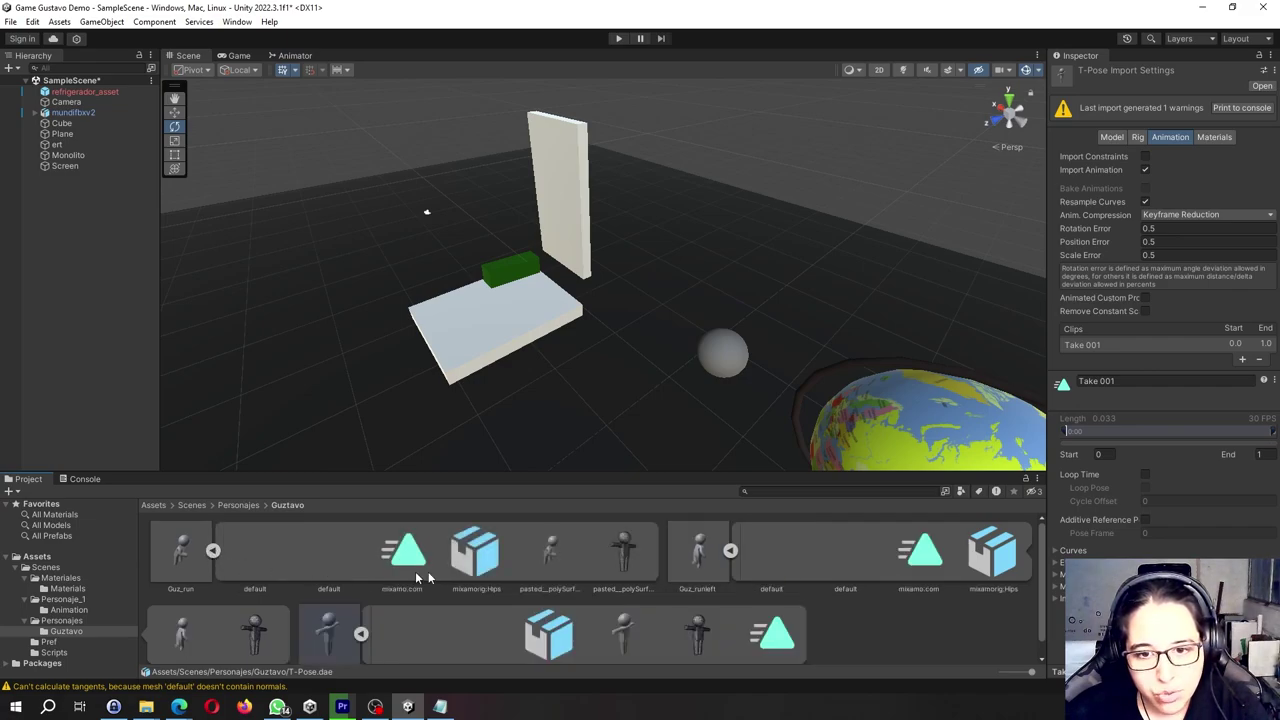
{"action": "left_click", "coordinate": [212, 551]}
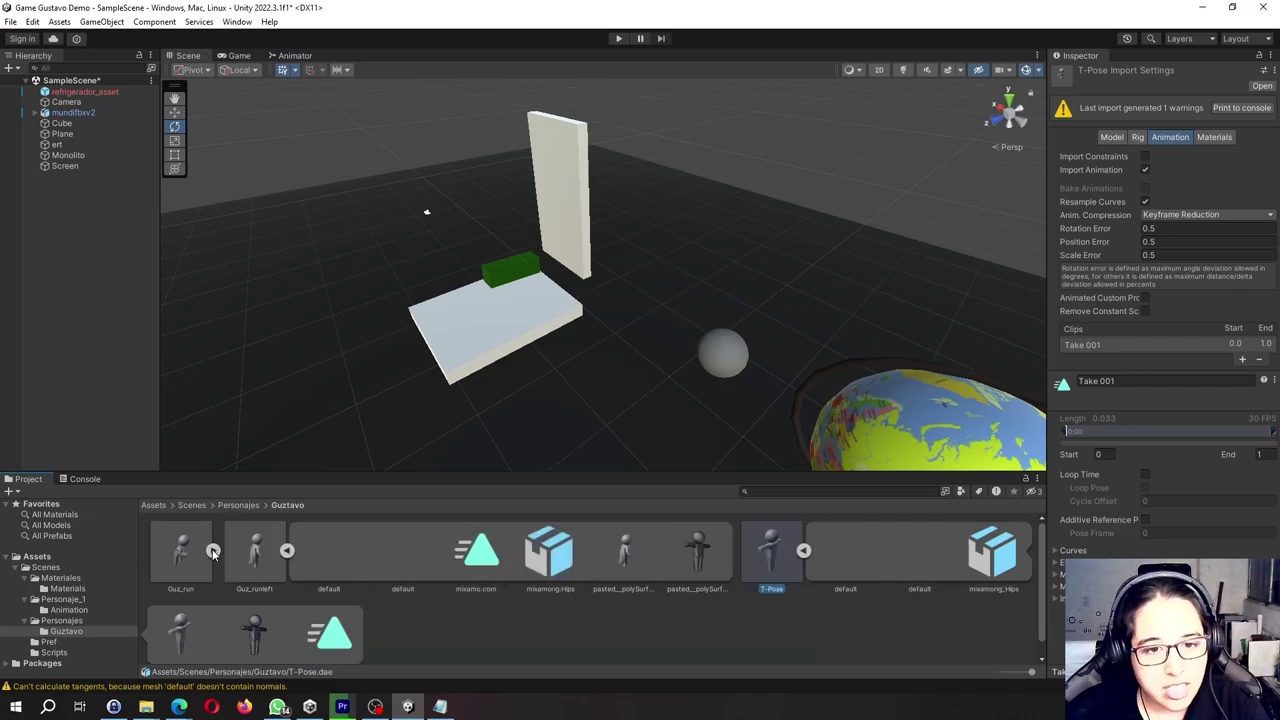
{"action": "left_click", "coordinate": [286, 551]}
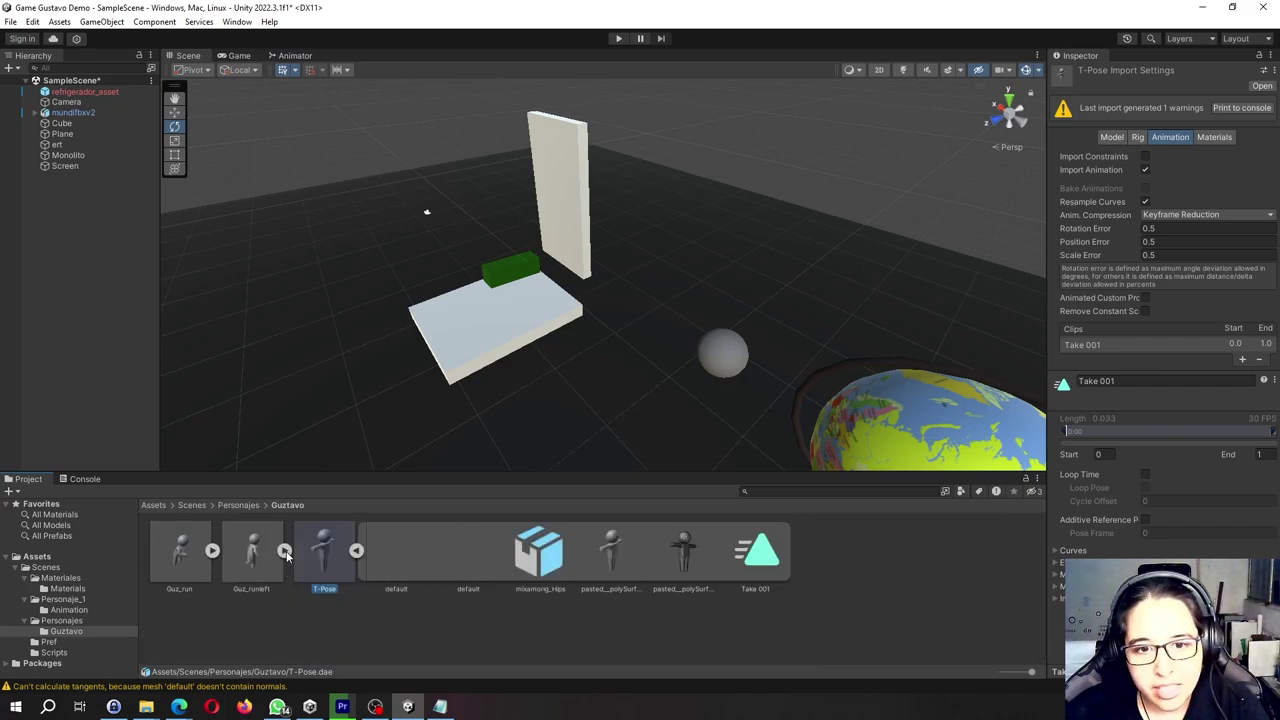
{"action": "left_click", "coordinate": [357, 551]}
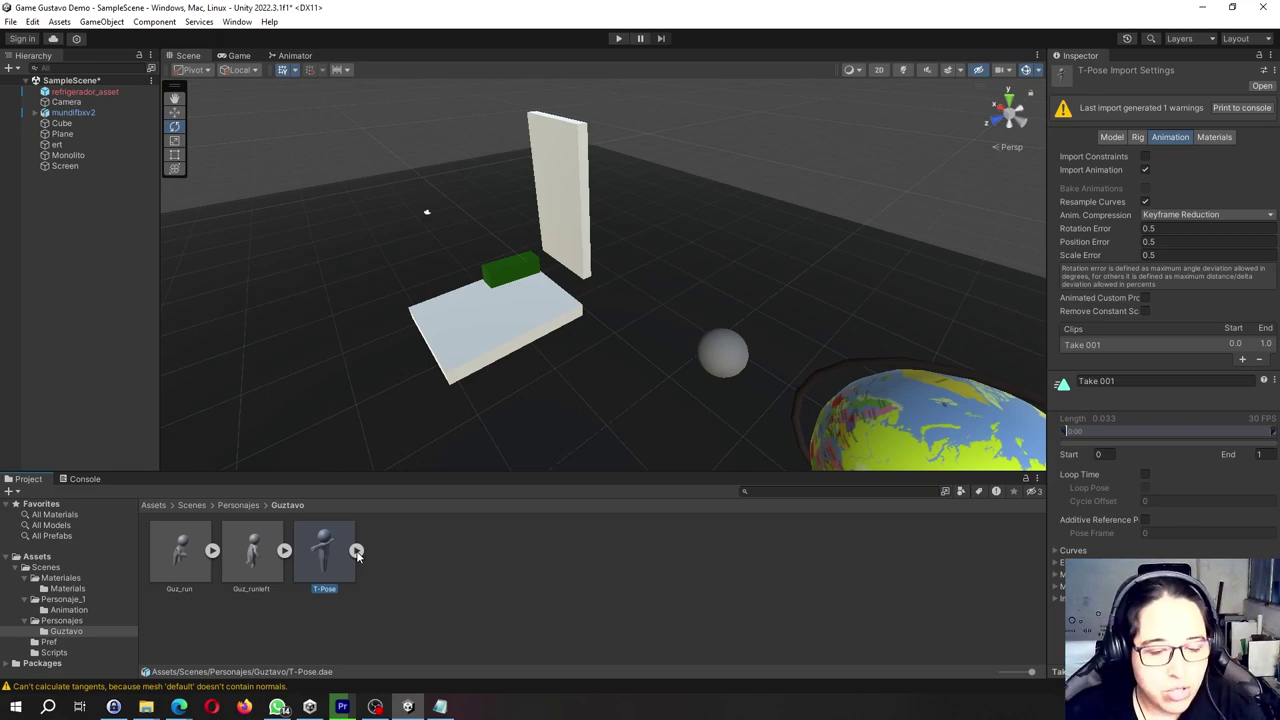
- Open T-Pose's Properties... as a floating window and move it to the editor's centre
{"action": "right_click", "coordinate": [328, 562]}
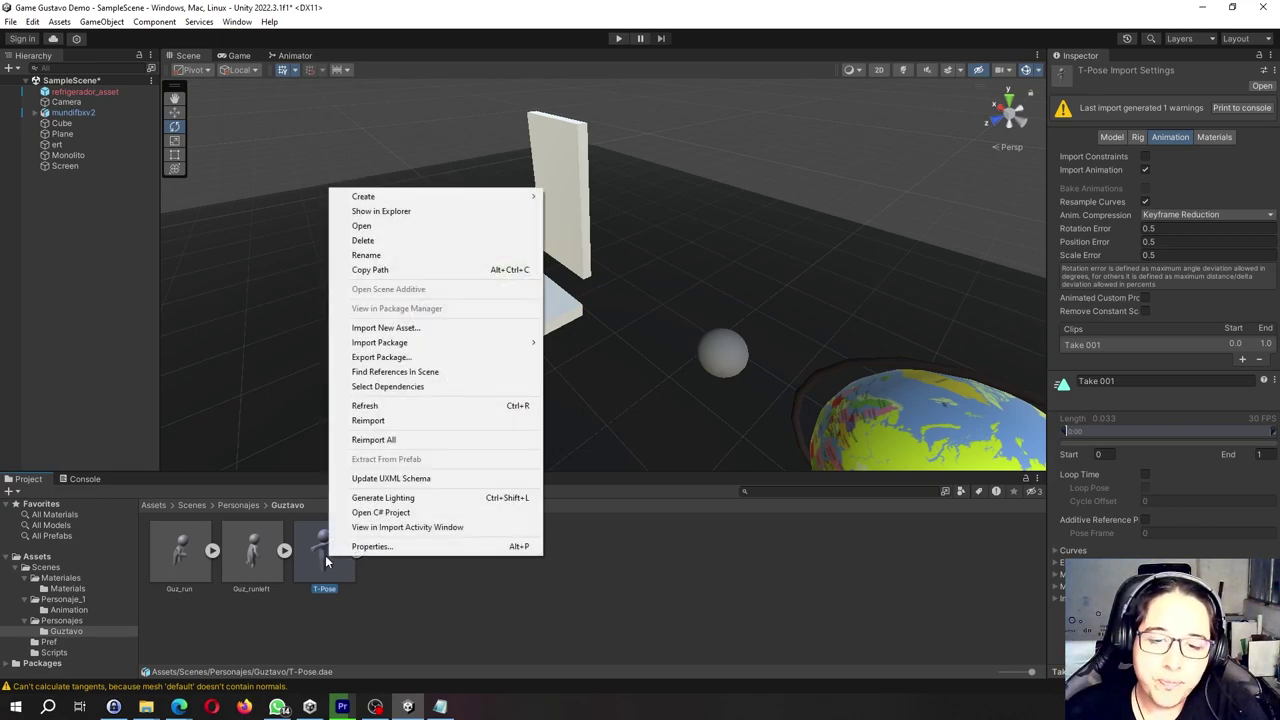
{"action": "left_click", "coordinate": [323, 572]}
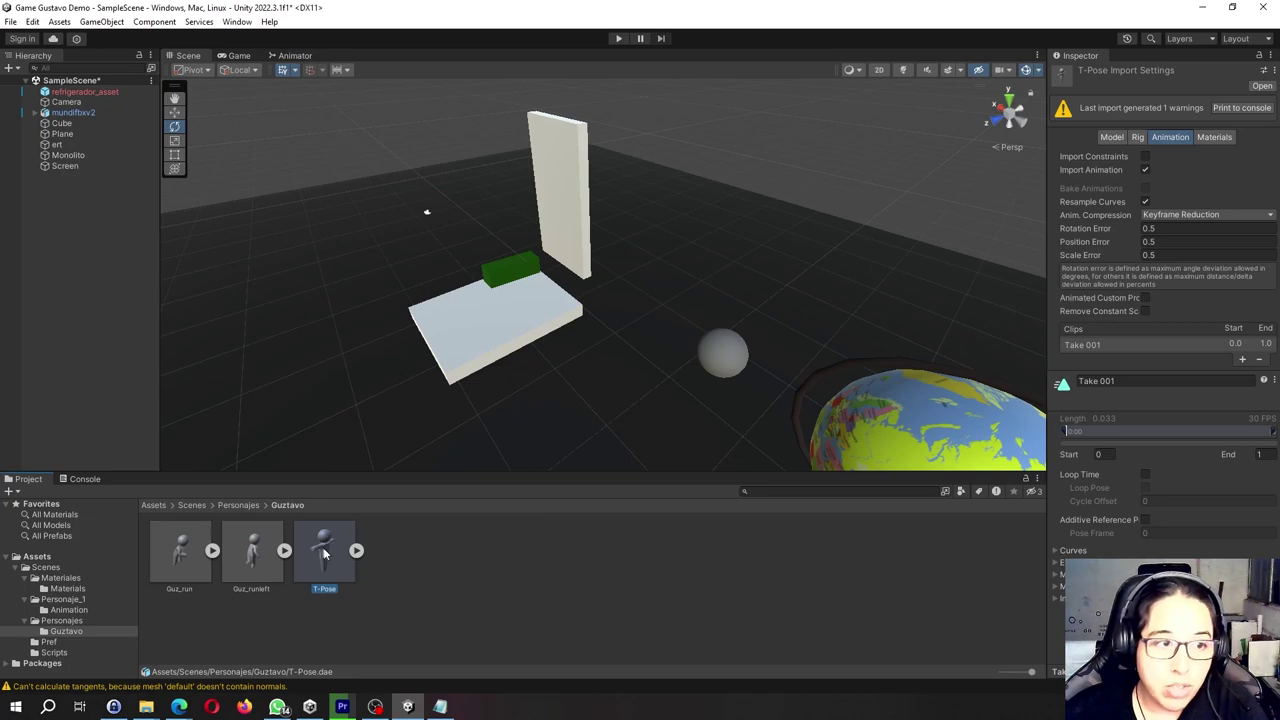
{"action": "right_click", "coordinate": [324, 559]}
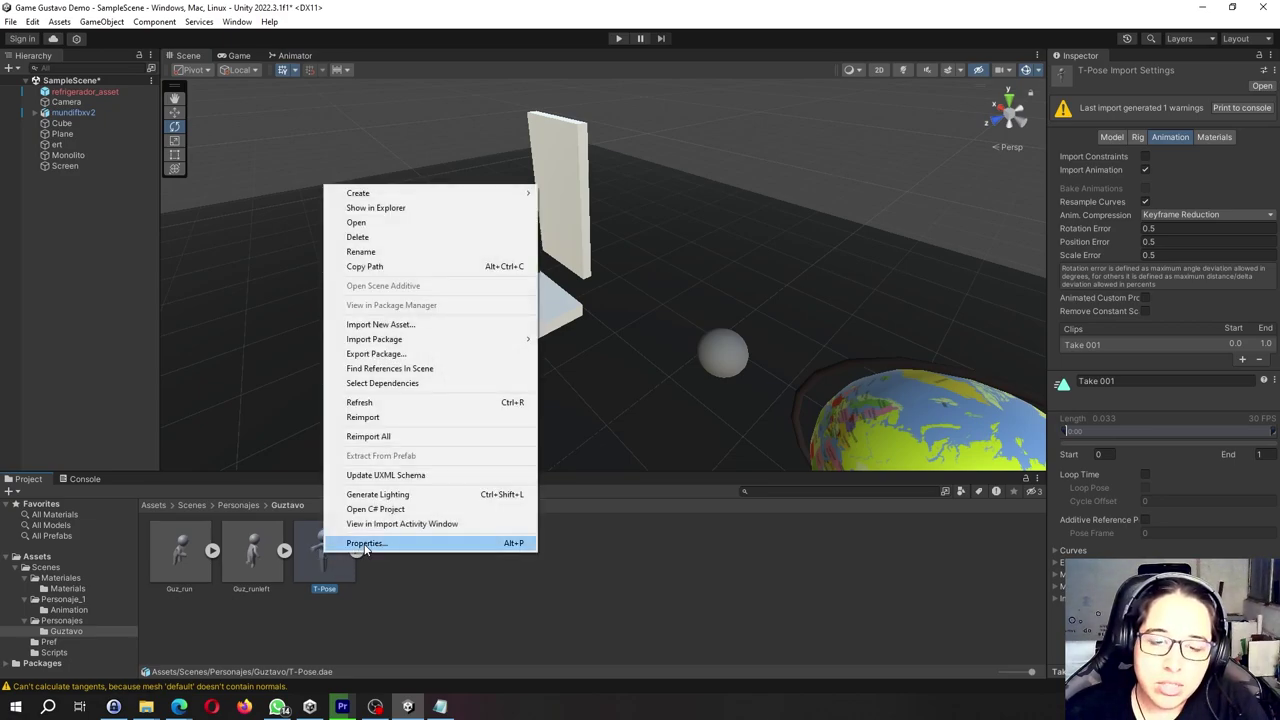
{"action": "left_click", "coordinate": [365, 544]}
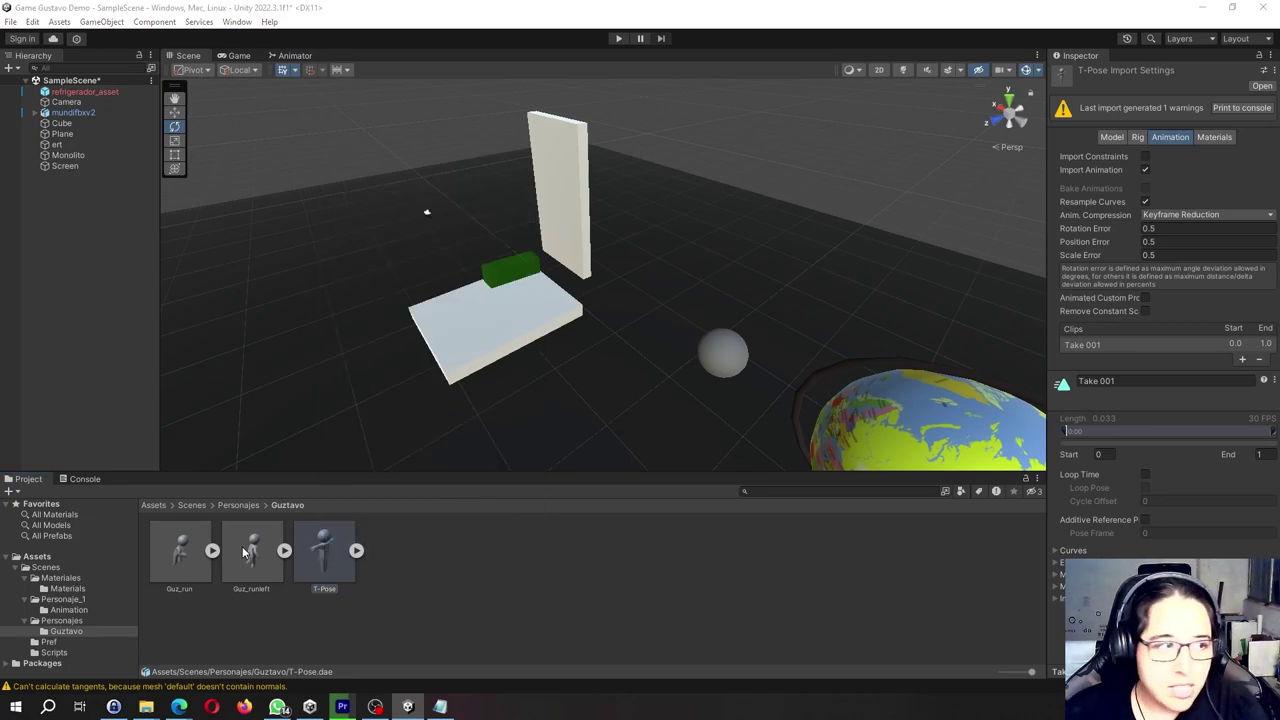
{"action": "left_click_drag", "start_coordinate": [246, 102], "coordinate": [492, 92]}
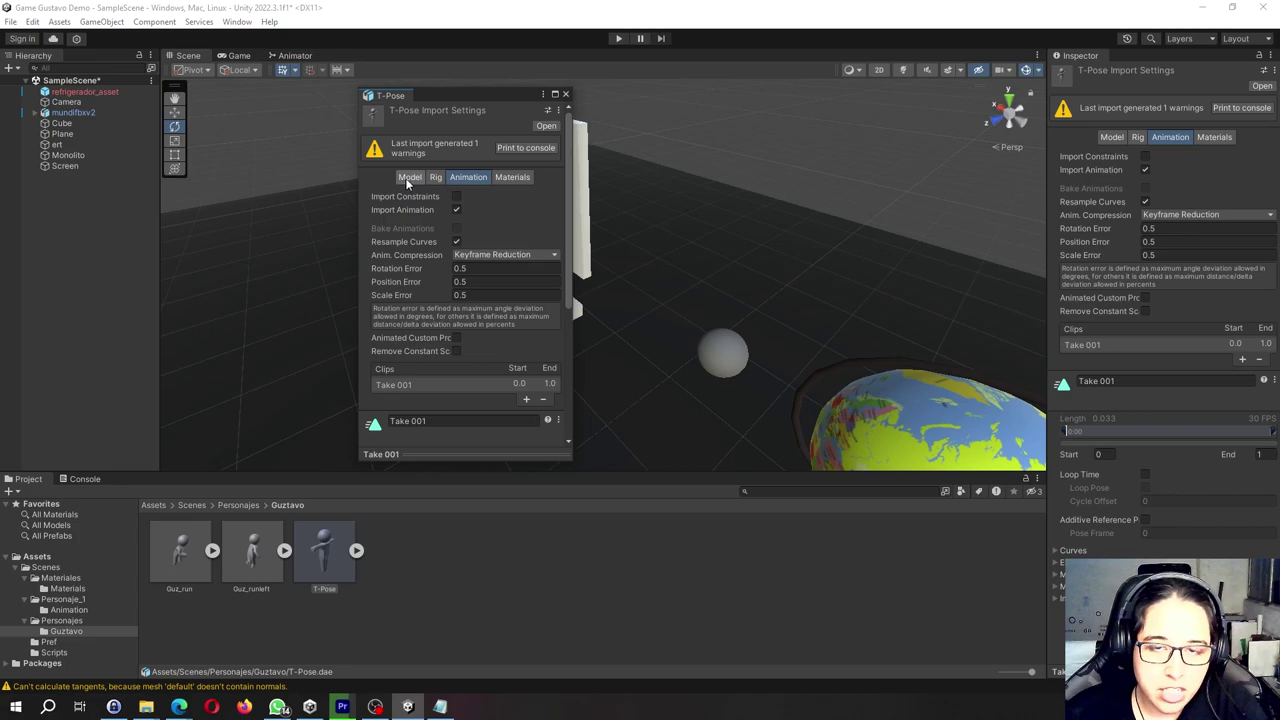
- Set T-Pose's Rig Animation Type to Humanoid, apply it, and confirm T-PoseAvatar appears
{"action": "left_click", "coordinate": [436, 178]}
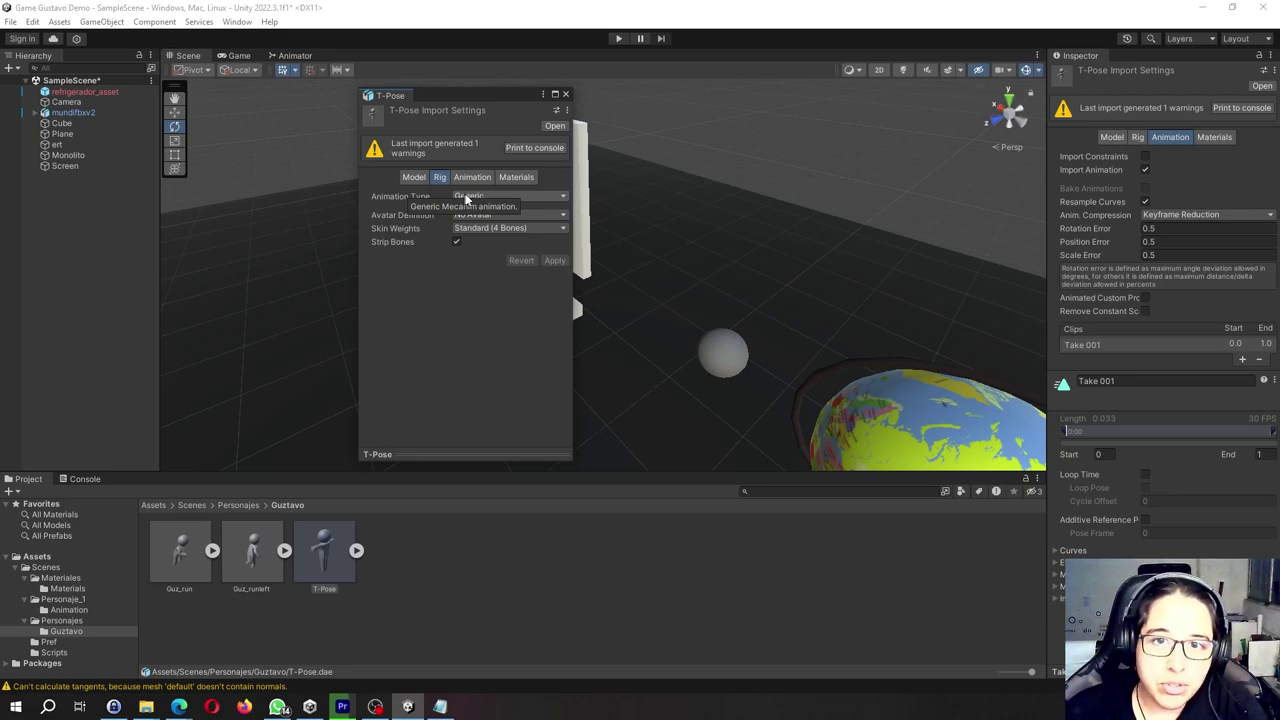
{"action": "left_click", "coordinate": [465, 197]}
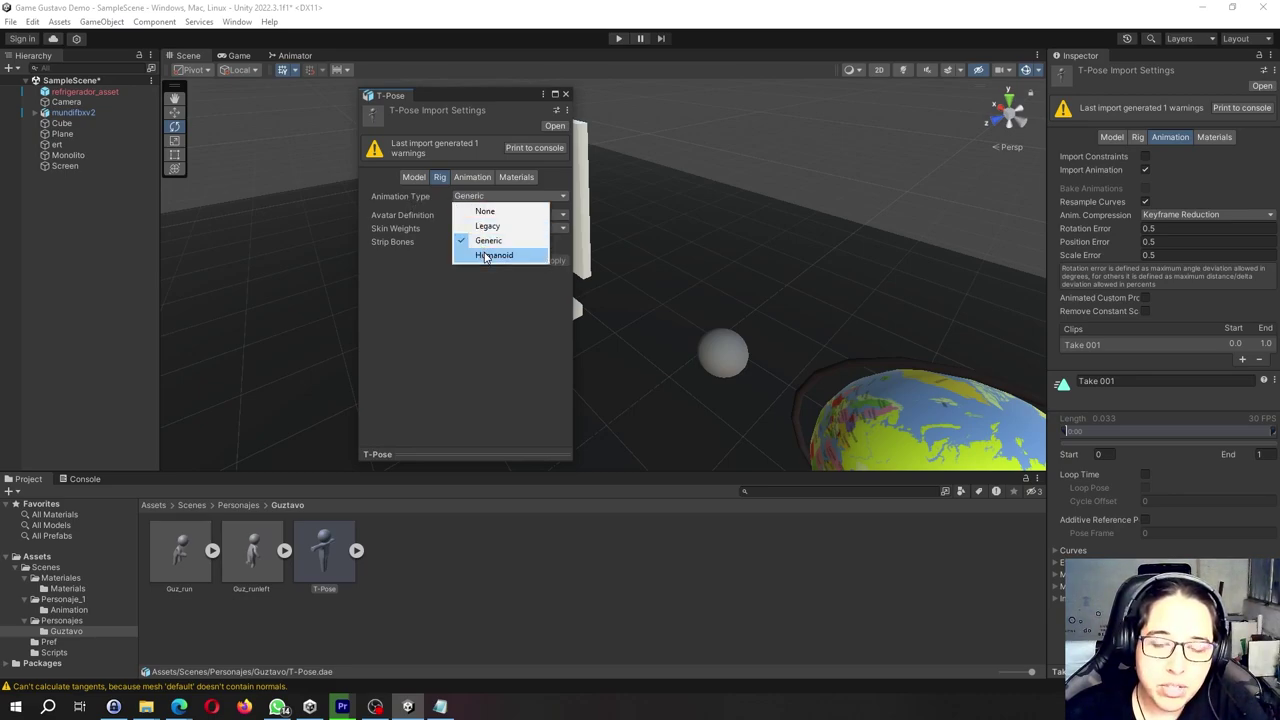
{"action": "left_click", "coordinate": [485, 256]}
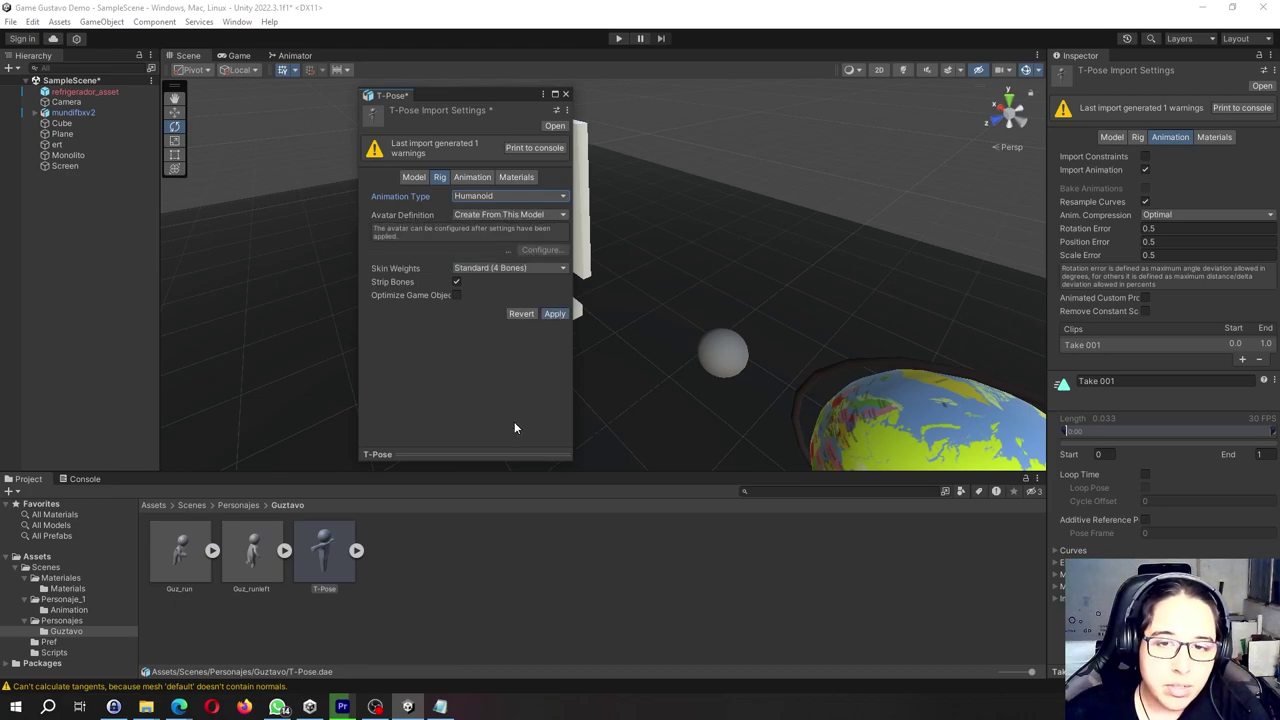
{"action": "left_click", "coordinate": [552, 314]}
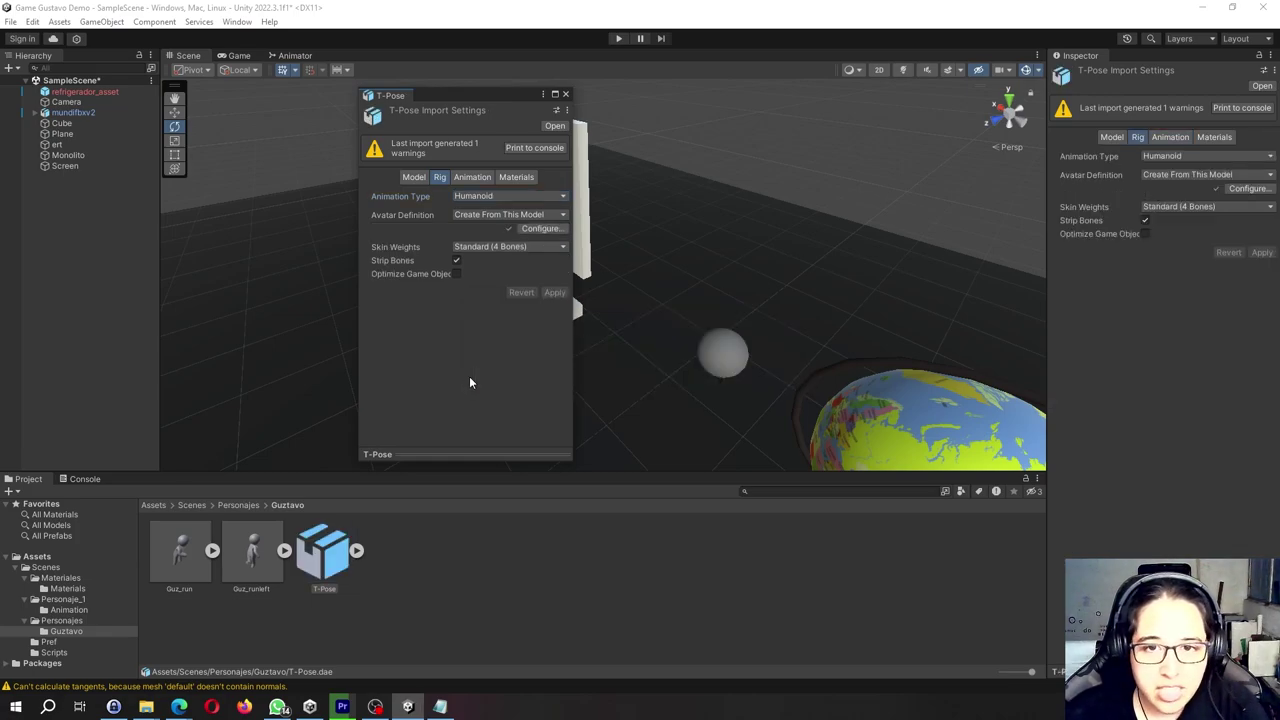
{"action": "left_click", "coordinate": [357, 551]}
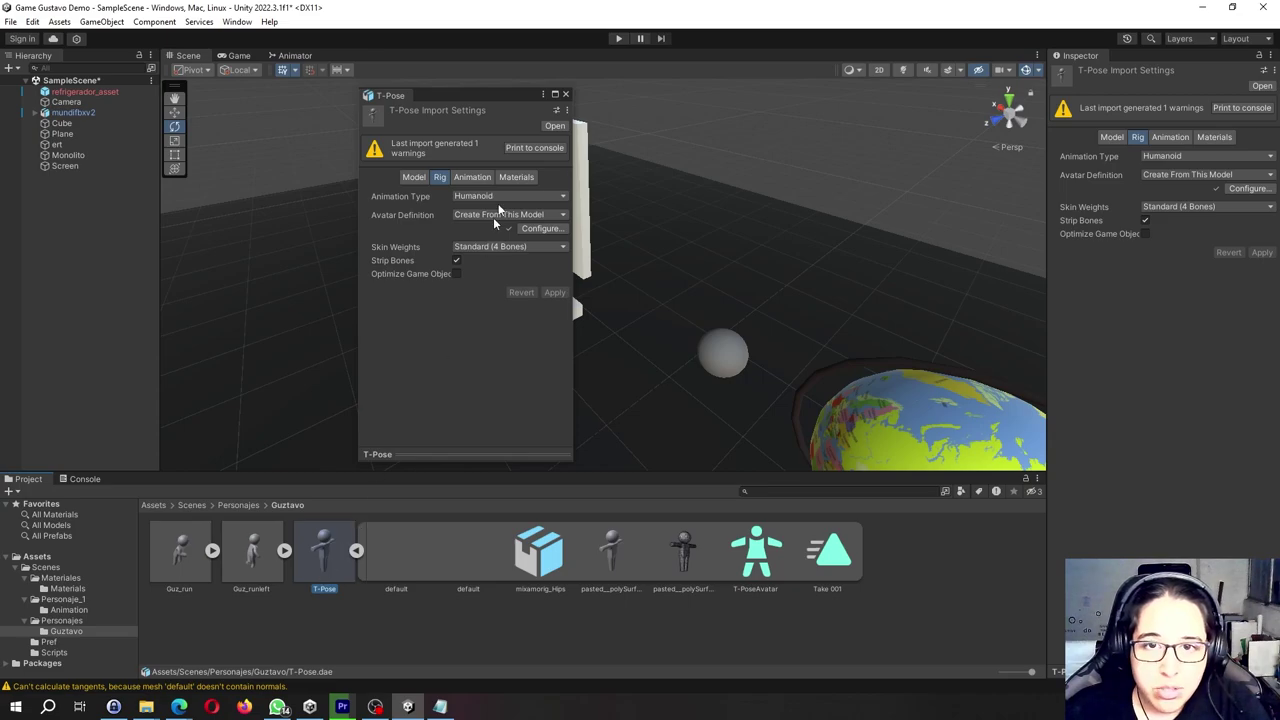
- Move the Properties window aside and drag T-Pose into the scene beside the platform
{"action": "mouse_move", "coordinate": [504, 92]}
{"action": "left_mouse_down"}
{"action": "mouse_move", "coordinate": [234, 99]}
{"action": "mouse_move", "coordinate": [281, 105]}
{"action": "left_mouse_up"}
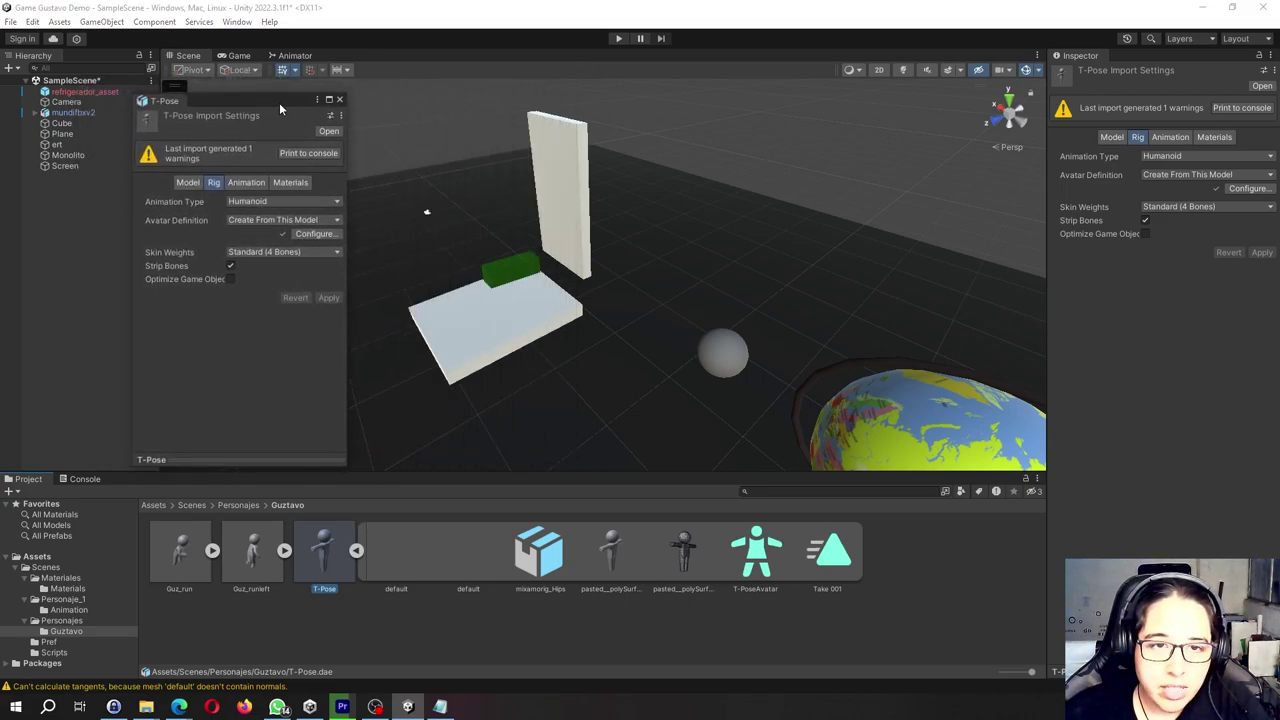
{"action": "left_click", "coordinate": [356, 550]}
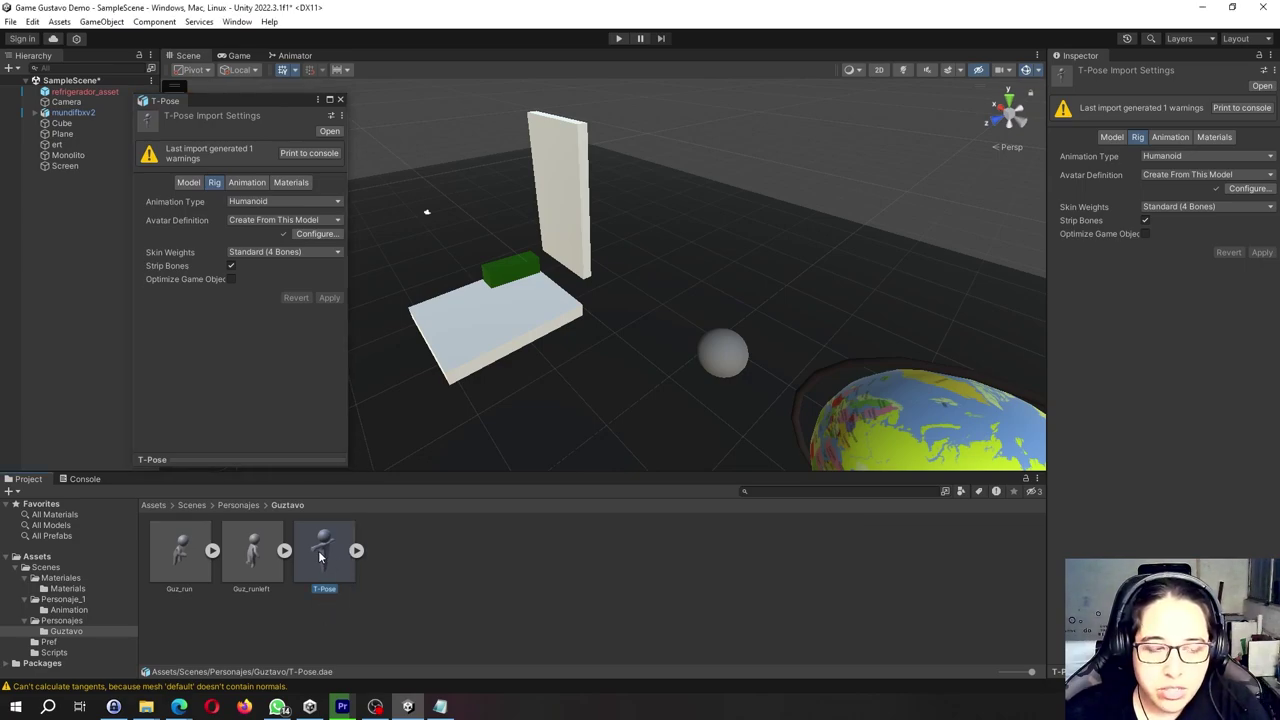
{"action": "left_click_drag", "start_coordinate": [320, 556], "coordinate": [650, 328]}
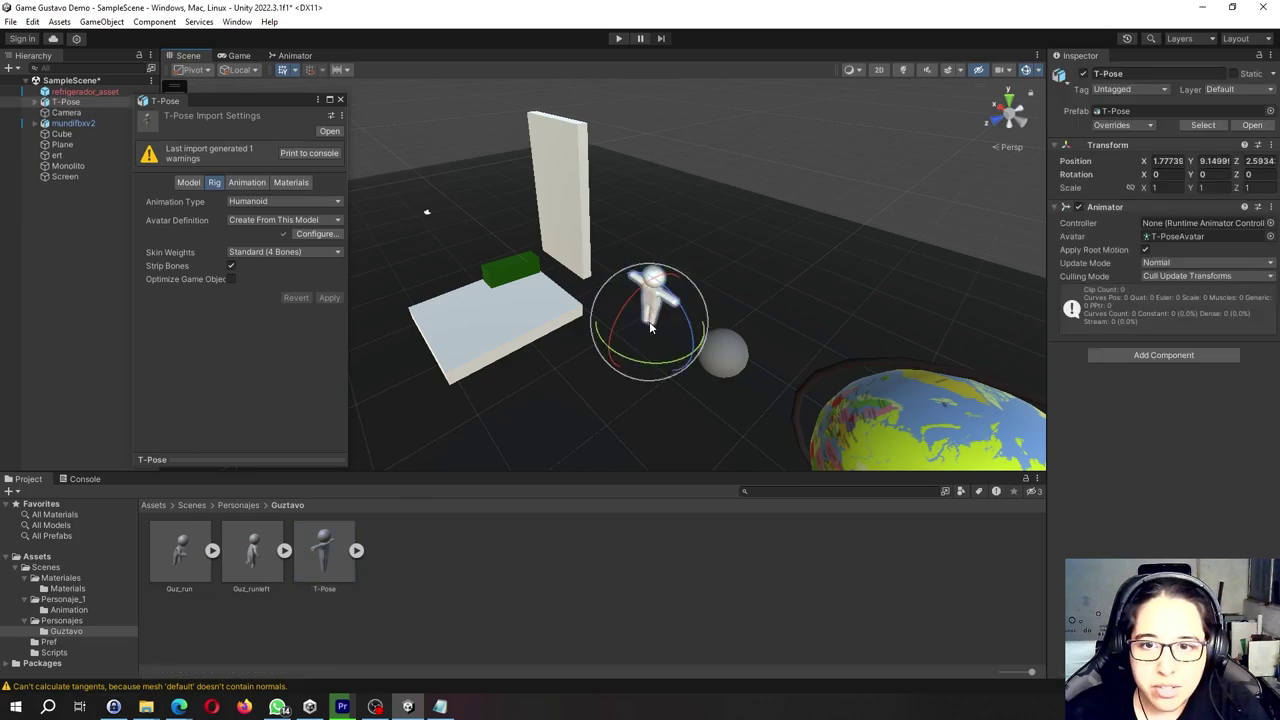
- Zoom and orbit the Scene view in close around the T-Pose character
{"action": "scroll", "coordinate": [688, 322], "scroll_direction": "up", "scroll_amount": 2}
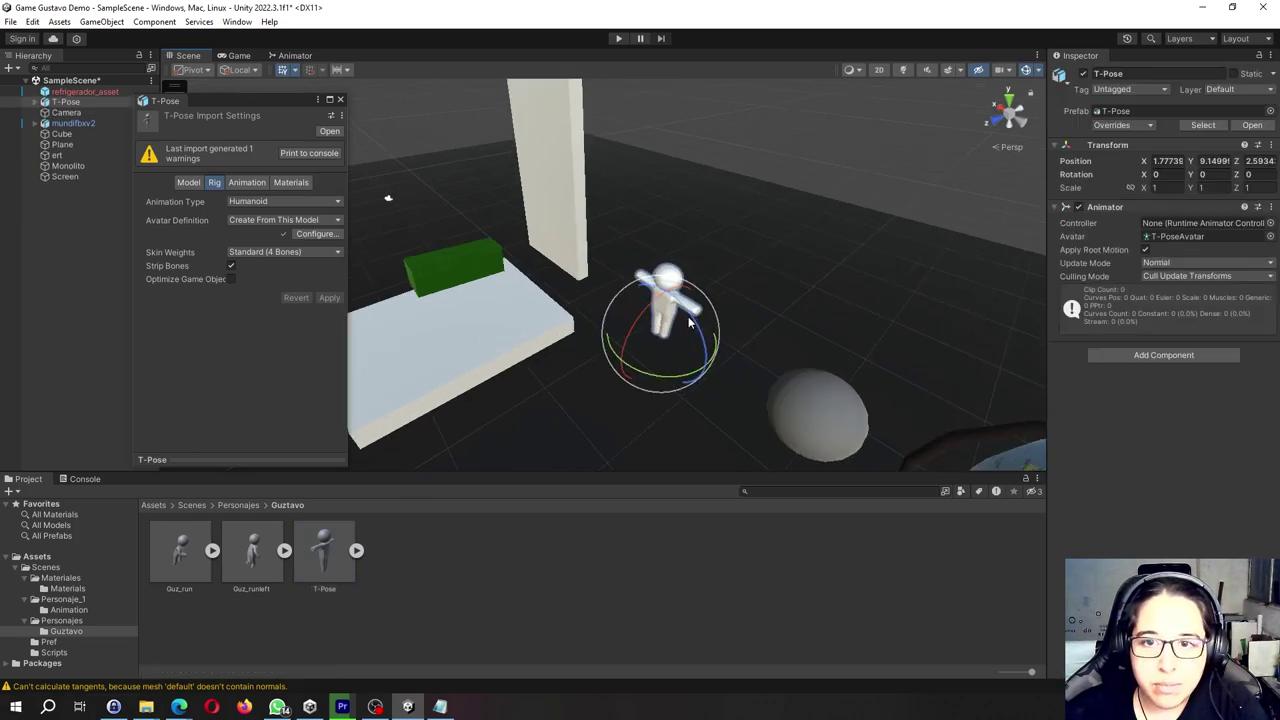
{"action": "left_click_drag", "start_coordinate": [688, 322], "coordinate": [706, 343], "text": "alt"}
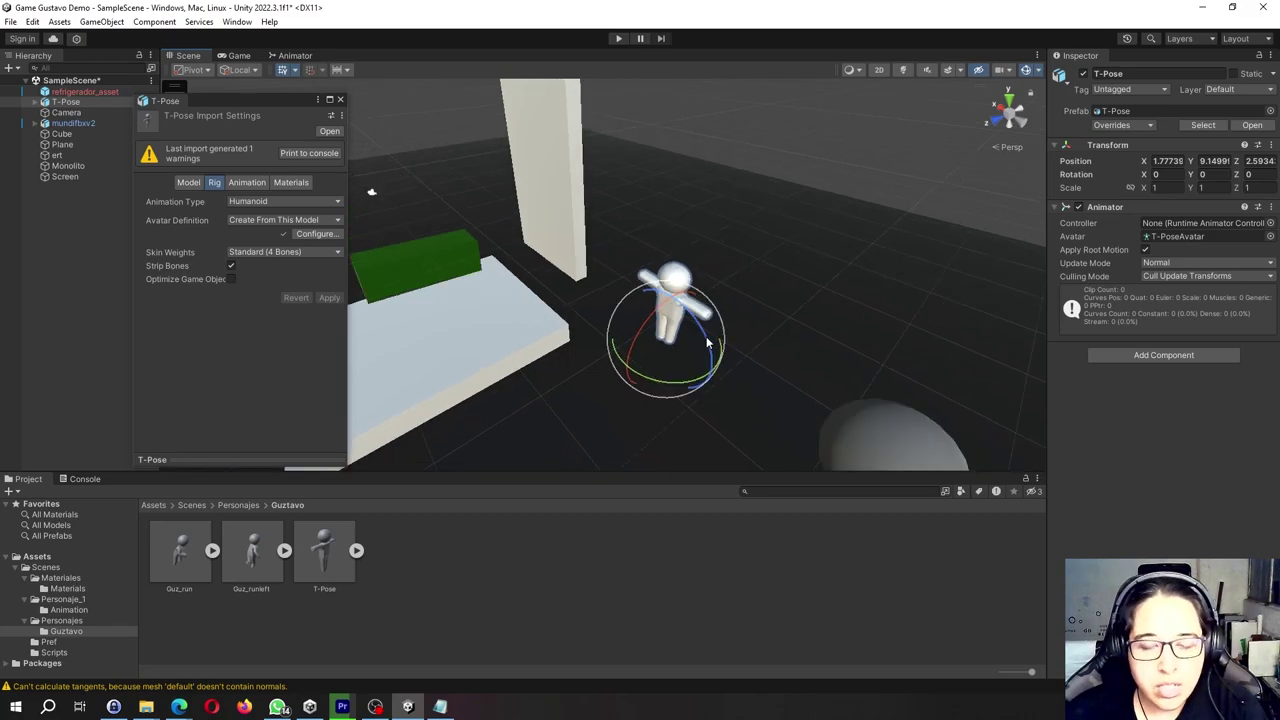
{"action": "key", "text": "w"}
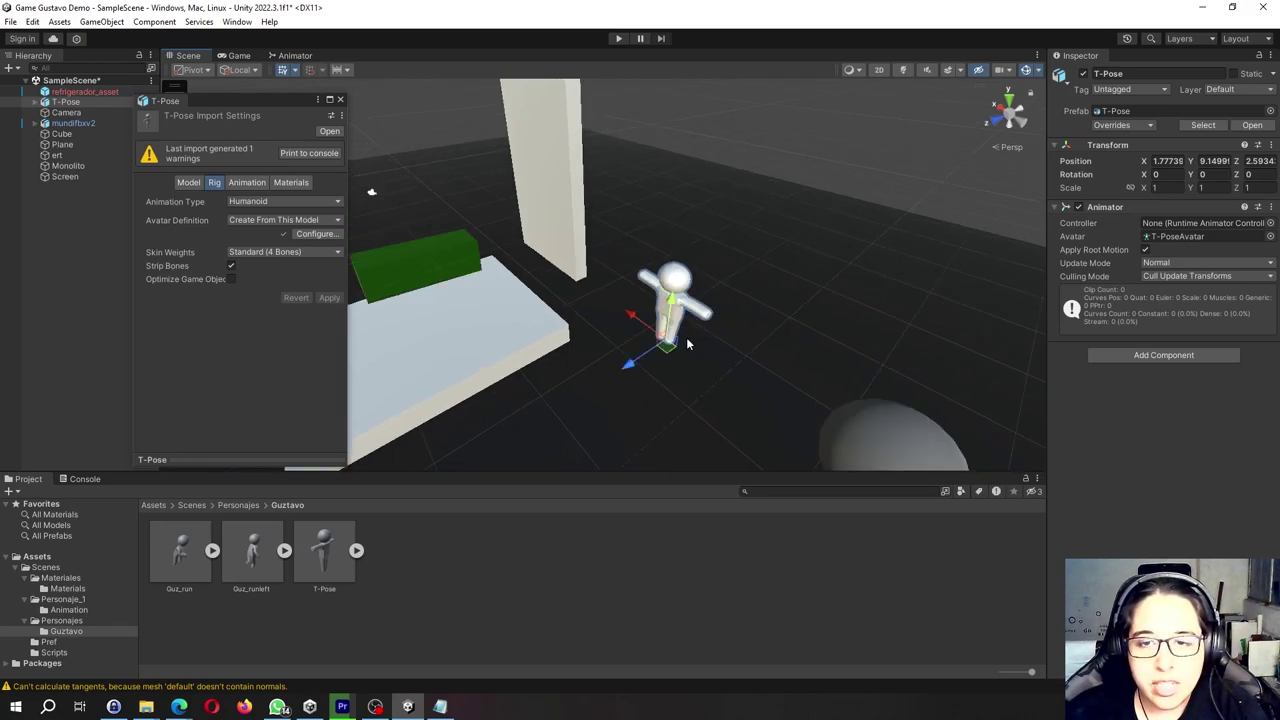
{"action": "key", "text": "q"}
{"action": "left_click_drag", "start_coordinate": [680, 338], "coordinate": [645, 325], "text": "alt"}
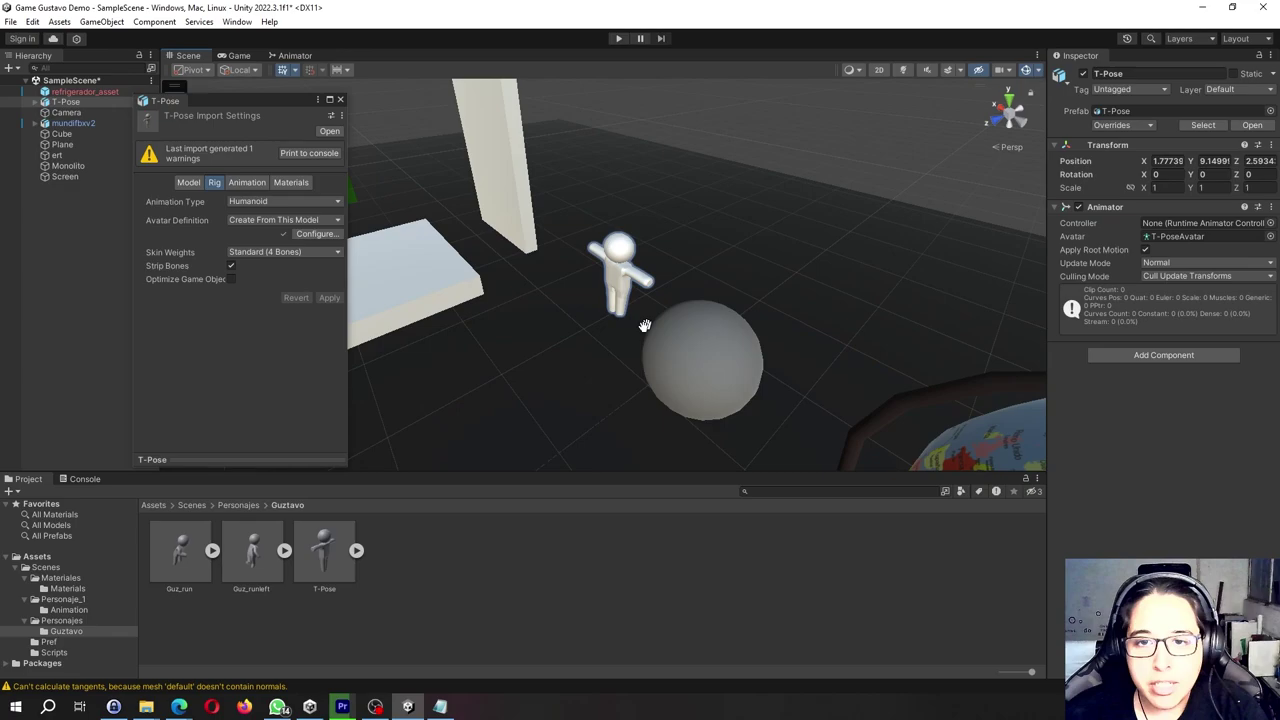
{"action": "scroll", "coordinate": [645, 325], "scroll_direction": "up", "scroll_amount": 5}
{"action": "scroll", "coordinate": [638, 328], "scroll_direction": "up", "scroll_amount": 3}
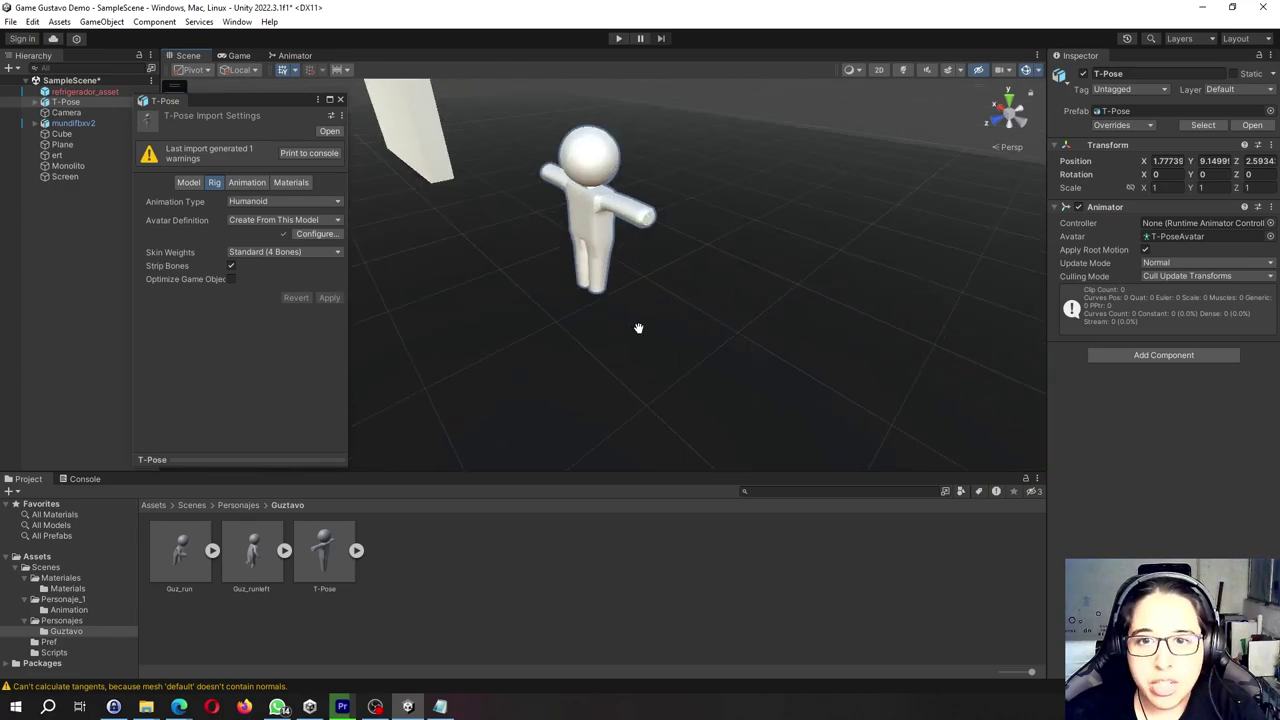
{"action": "mouse_move", "coordinate": [638, 328]}
{"action": "left_mouse_down", "text": "alt"}
{"action": "mouse_move", "coordinate": [619, 347]}
{"action": "mouse_move", "coordinate": [756, 257]}
{"action": "mouse_move", "coordinate": [651, 257]}
{"action": "left_mouse_up", "text": "alt"}
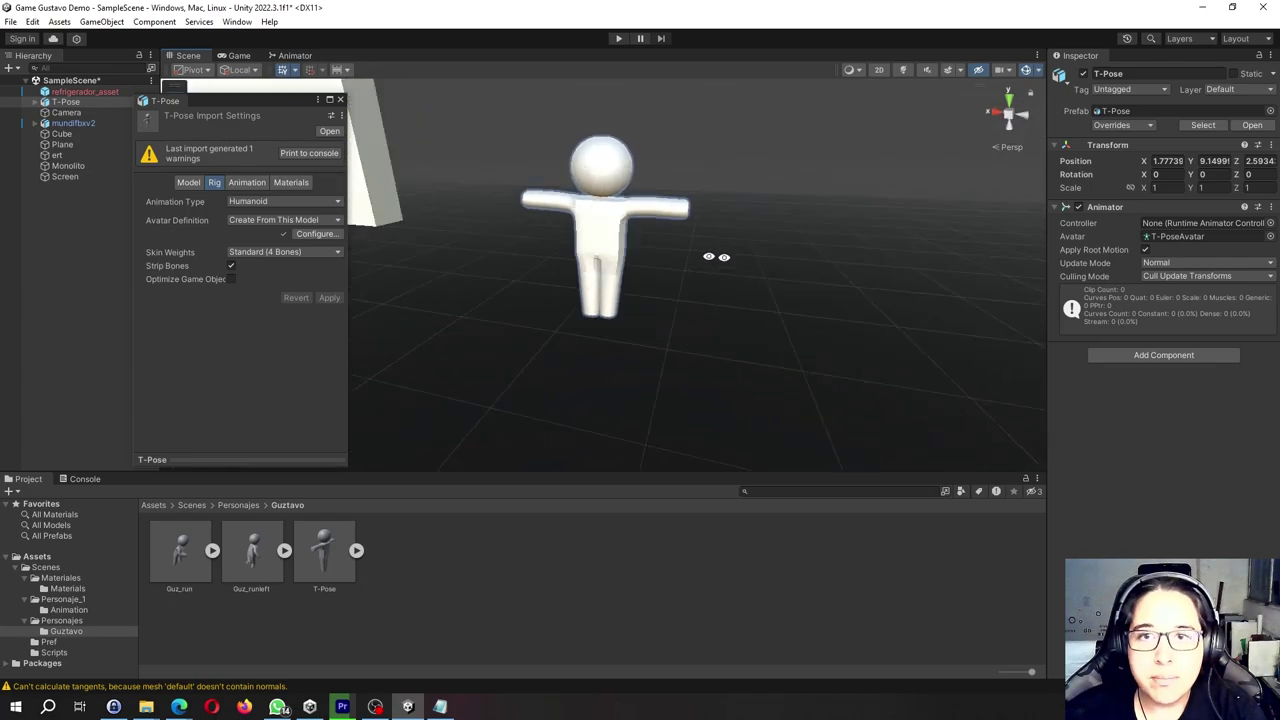
- Move T-Pose into the Camera's view, to position 16.21, 9.15, 16.61
{"action": "left_click", "coordinate": [70, 113]}
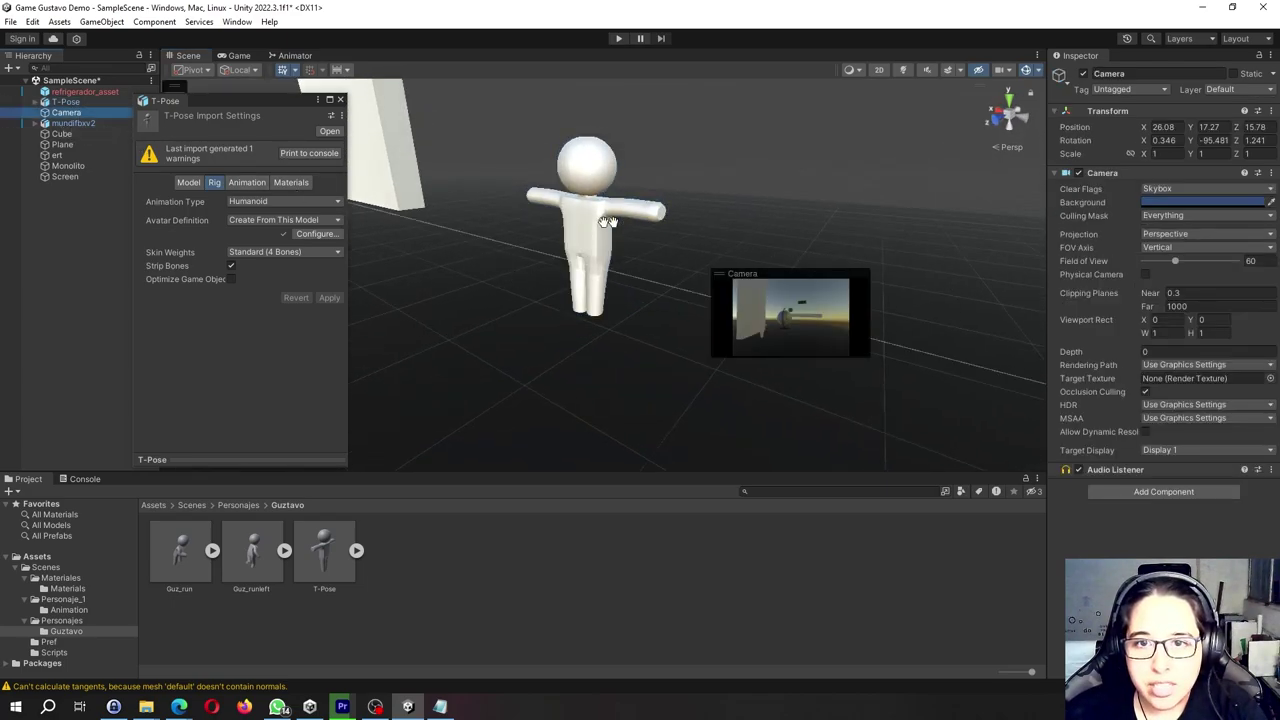
{"action": "mouse_move", "coordinate": [608, 222]}
{"action": "middle_mouse_down"}
{"action": "mouse_move", "coordinate": [609, 295]}
{"action": "mouse_move", "coordinate": [556, 253]}
{"action": "middle_mouse_up"}
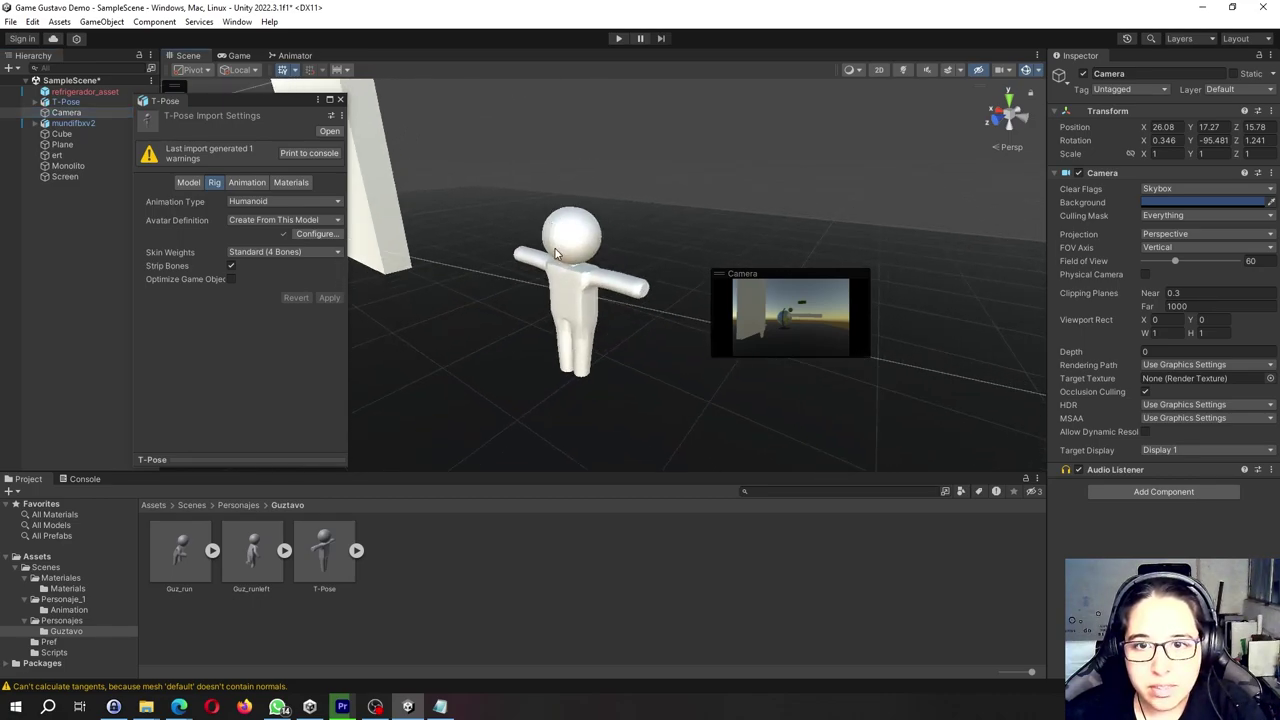
{"action": "left_click", "coordinate": [556, 253]}
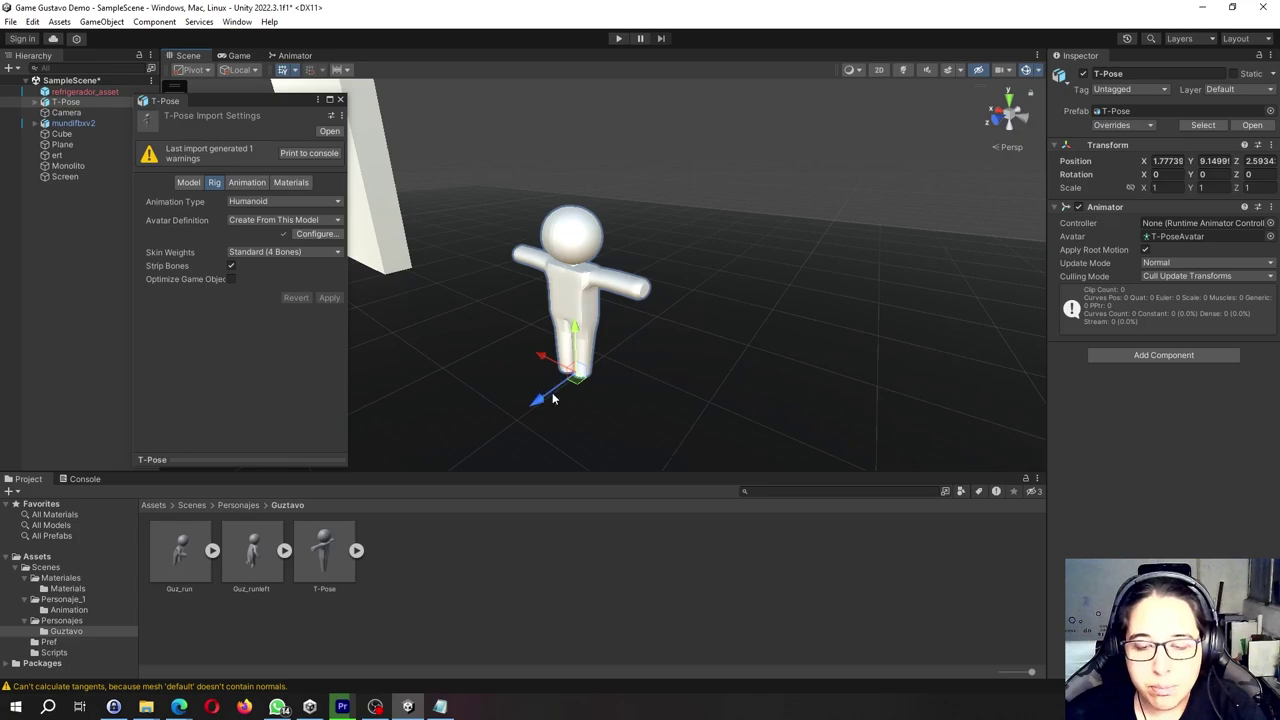
{"action": "left_click_drag", "start_coordinate": [553, 398], "coordinate": [130, 387]}
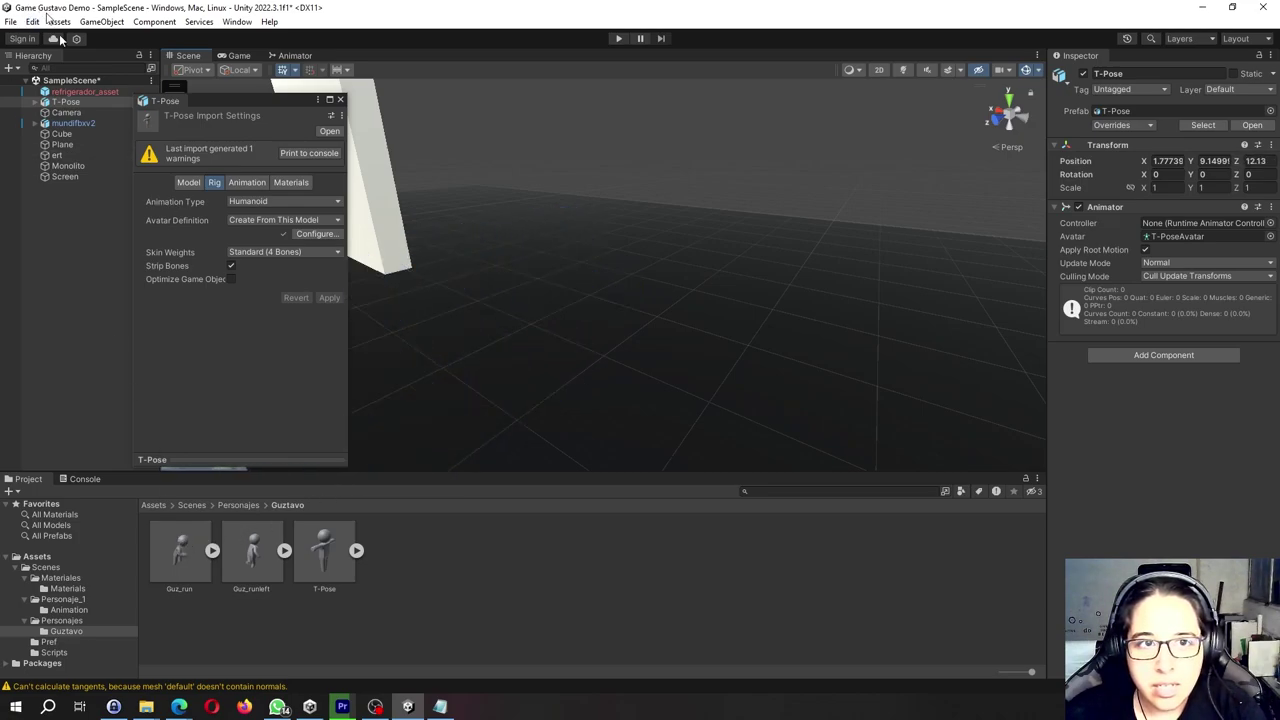
{"action": "left_click", "coordinate": [66, 112]}
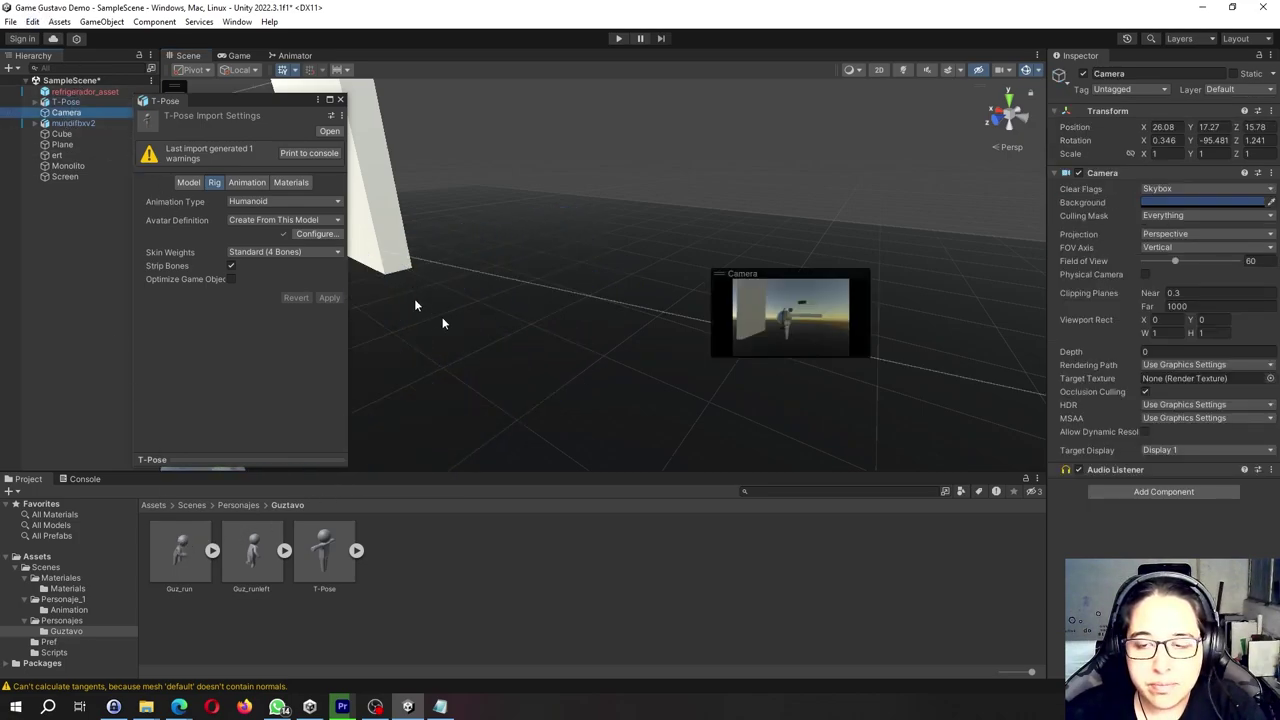
{"action": "scroll", "coordinate": [441, 337], "scroll_direction": "down", "scroll_amount": 3}
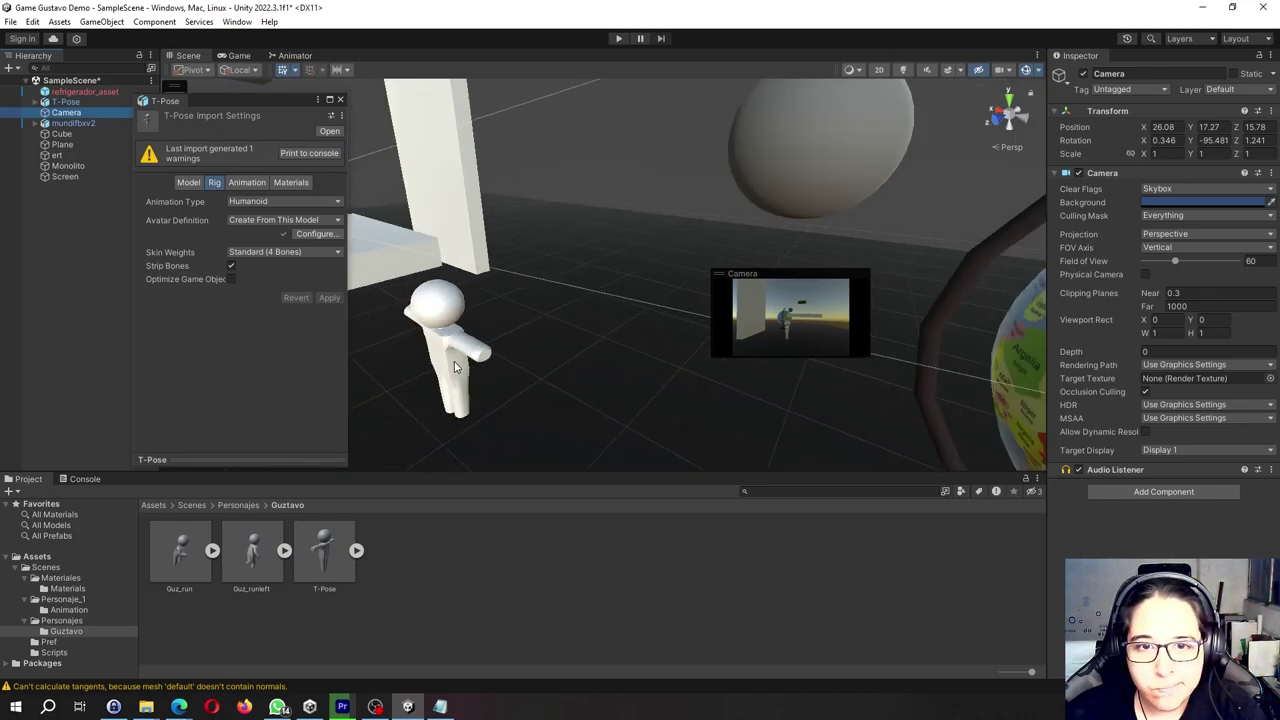
{"action": "left_click", "coordinate": [455, 367]}
{"action": "left_click_drag", "start_coordinate": [450, 407], "coordinate": [351, 303]}
{"action": "left_click", "coordinate": [66, 112]}
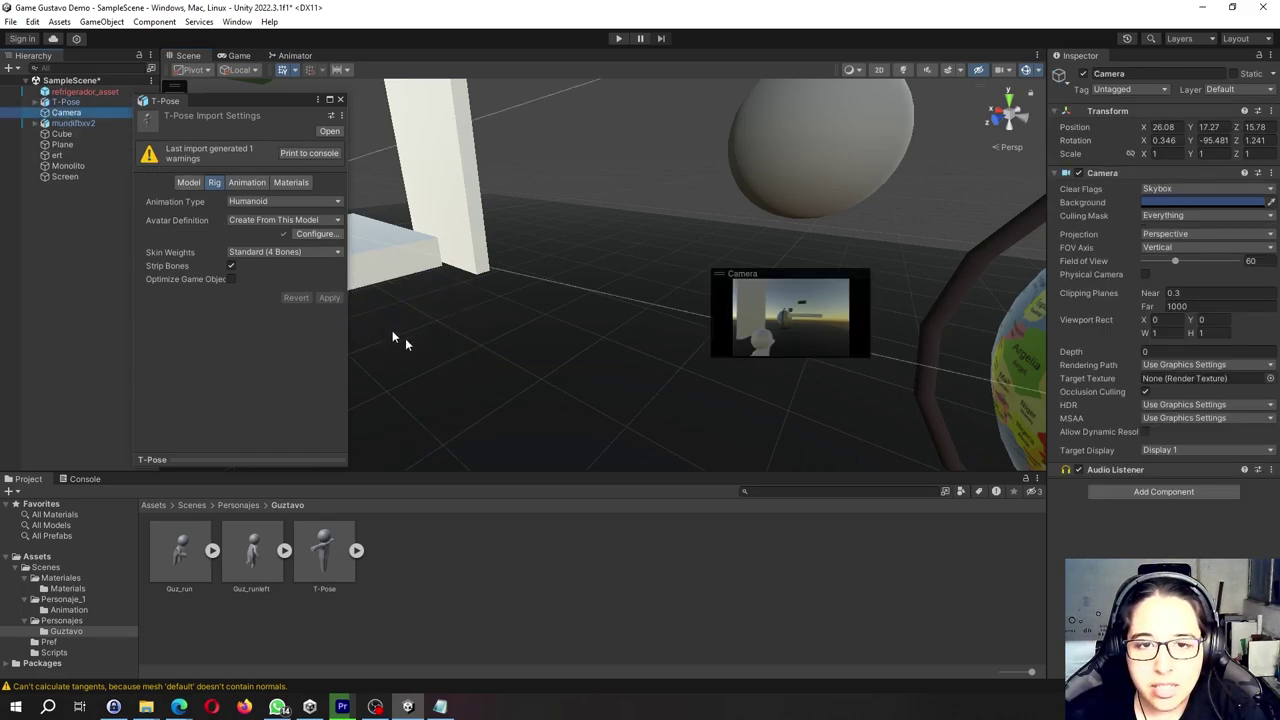
{"action": "right_click_drag", "start_coordinate": [449, 367], "coordinate": [645, 307]}
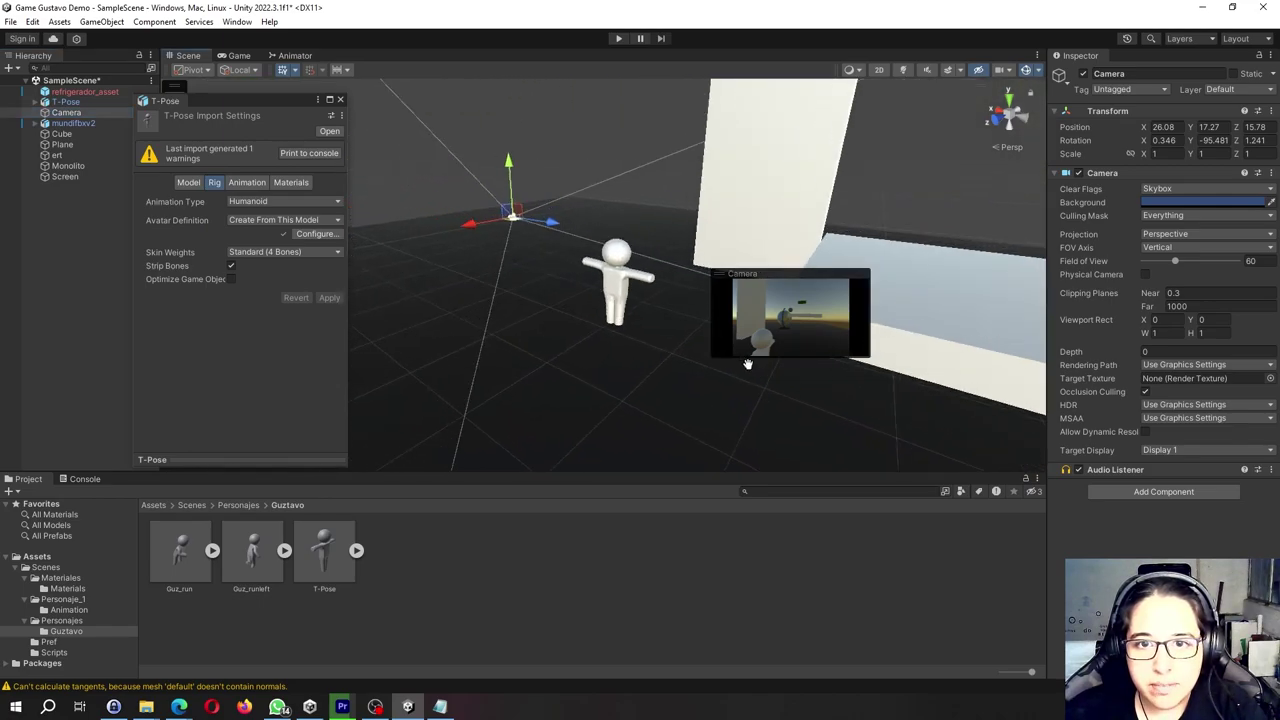
{"action": "left_click", "coordinate": [604, 276]}
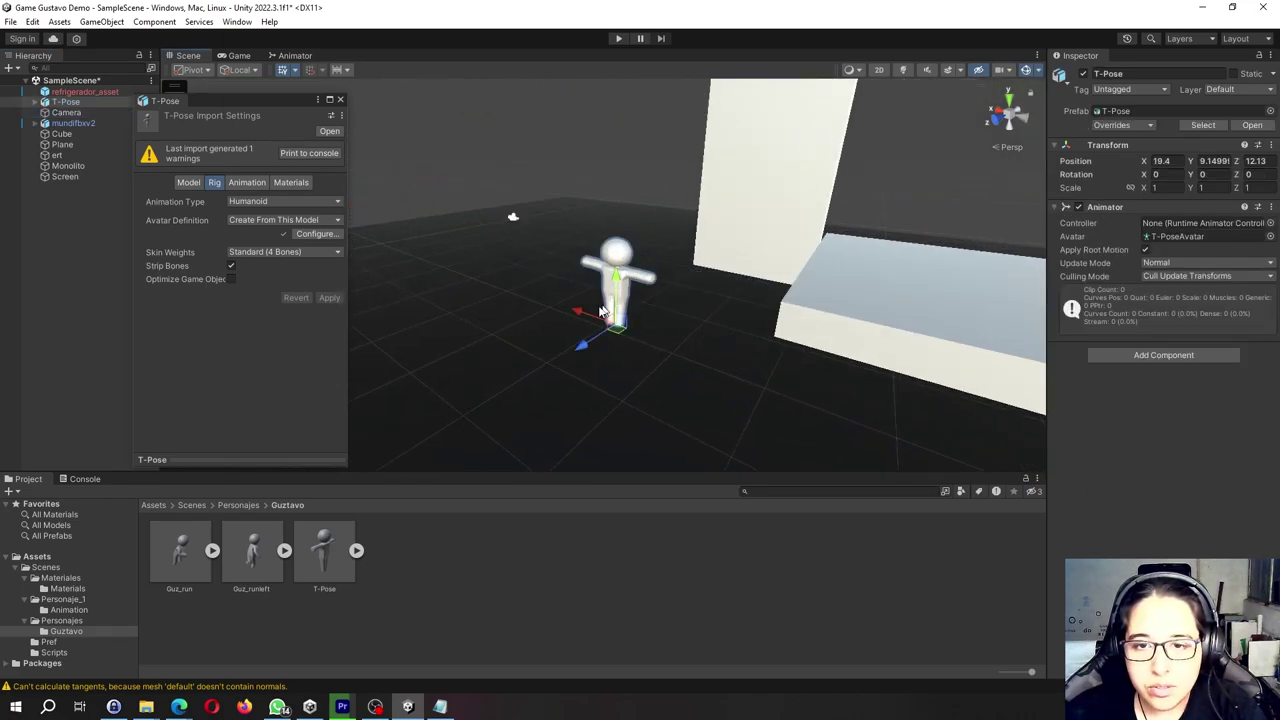
{"action": "mouse_move", "coordinate": [600, 322]}
{"action": "left_mouse_down"}
{"action": "mouse_move", "coordinate": [636, 336]}
{"action": "mouse_move", "coordinate": [592, 392]}
{"action": "left_mouse_up"}
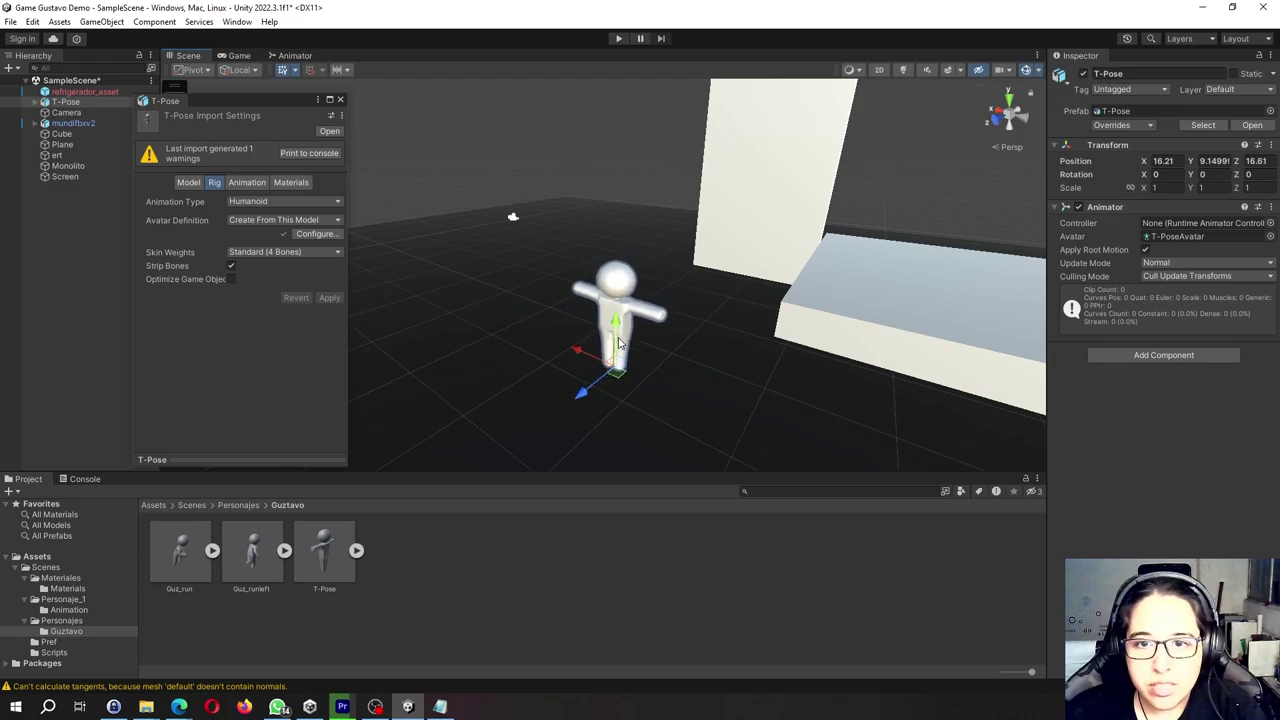
- Rotate T-Pose to about -80.55 degrees on the Y axis
{"action": "key", "text": "q"}
{"action": "key", "text": "e"}
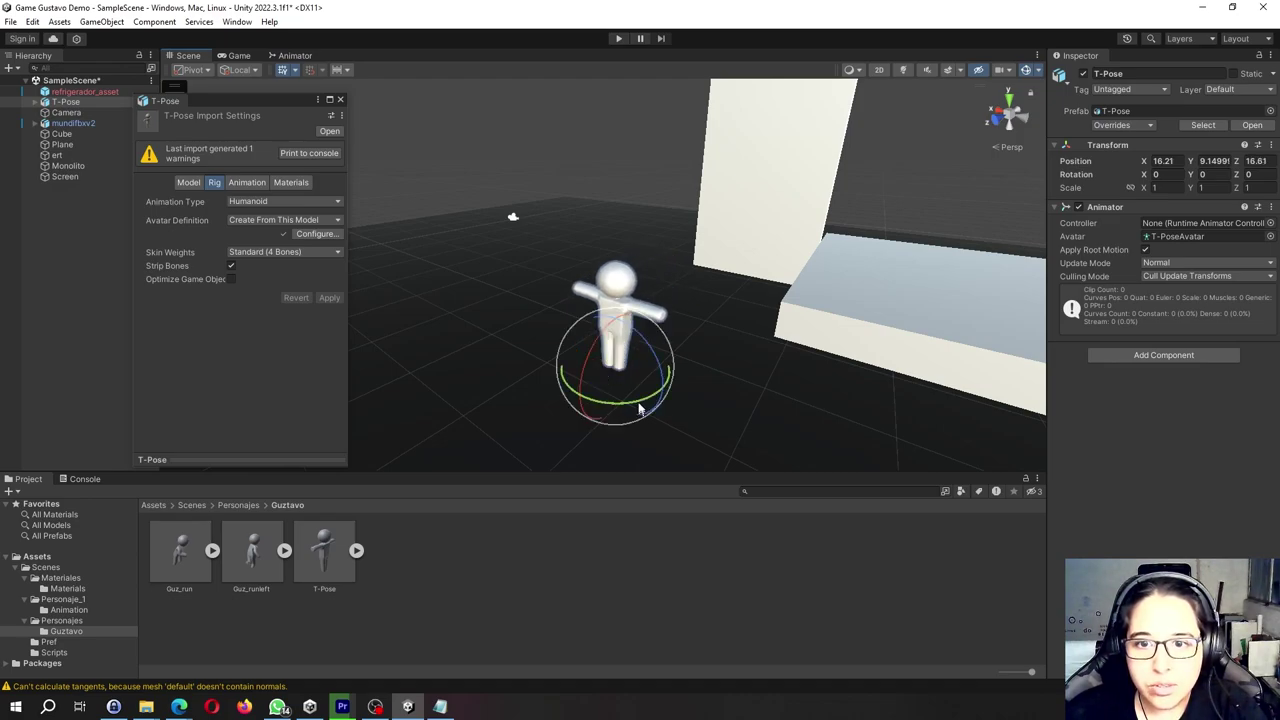
{"action": "mouse_move", "coordinate": [640, 408]}
{"action": "left_mouse_down"}
{"action": "mouse_move", "coordinate": [486, 378]}
{"action": "mouse_move", "coordinate": [824, 381]}
{"action": "mouse_move", "coordinate": [790, 378]}
{"action": "left_mouse_up"}
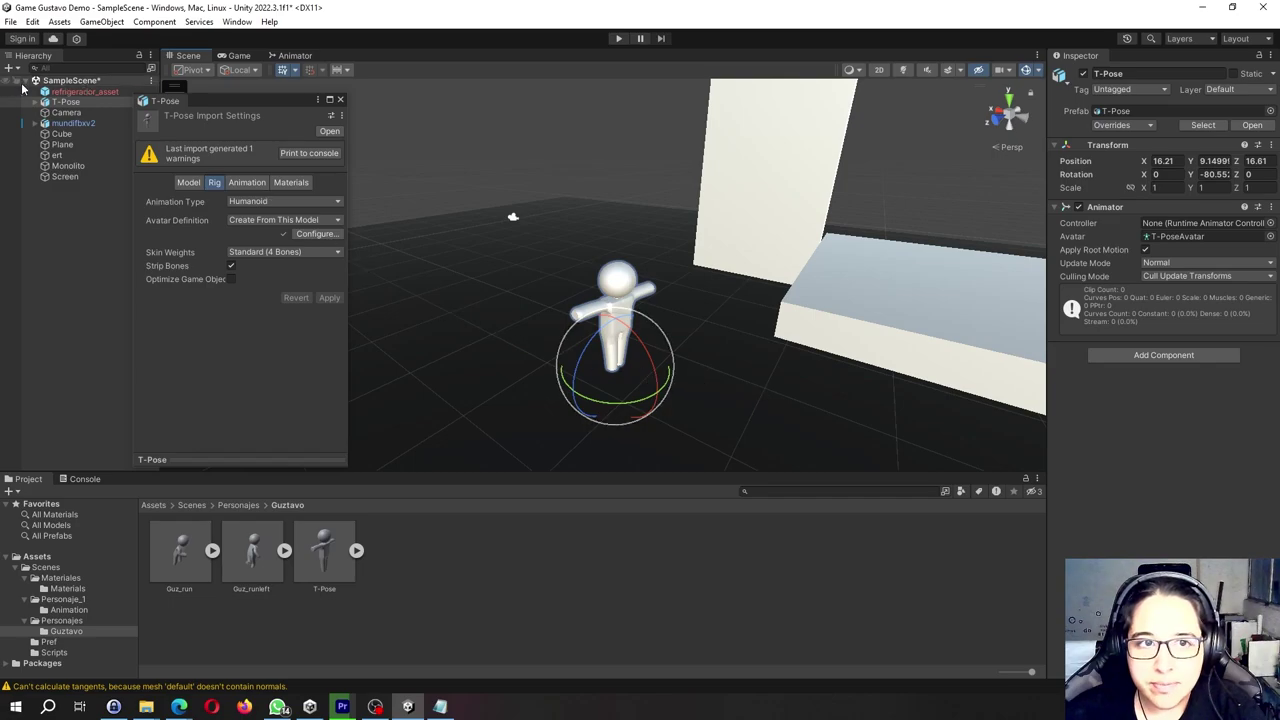
- Lower the scene Camera slightly and tilt it down about 17 degrees
{"action": "left_click", "coordinate": [62, 113]}
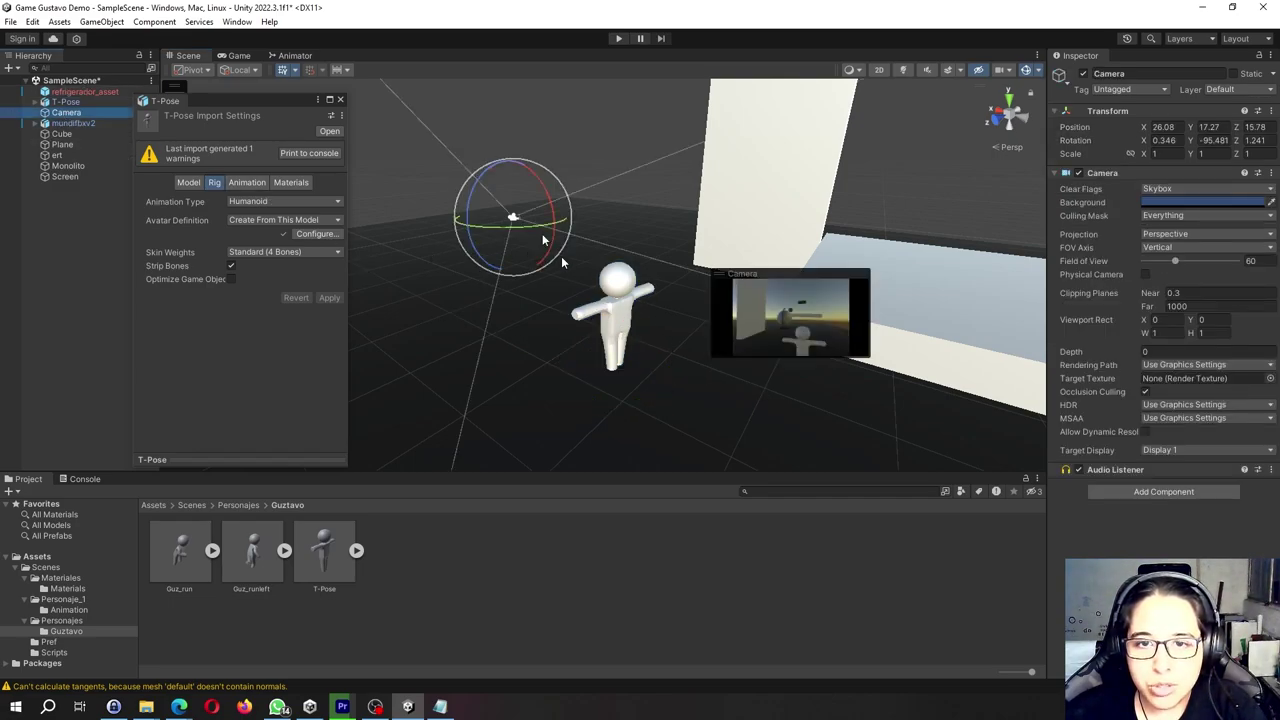
{"action": "key", "text": "w"}
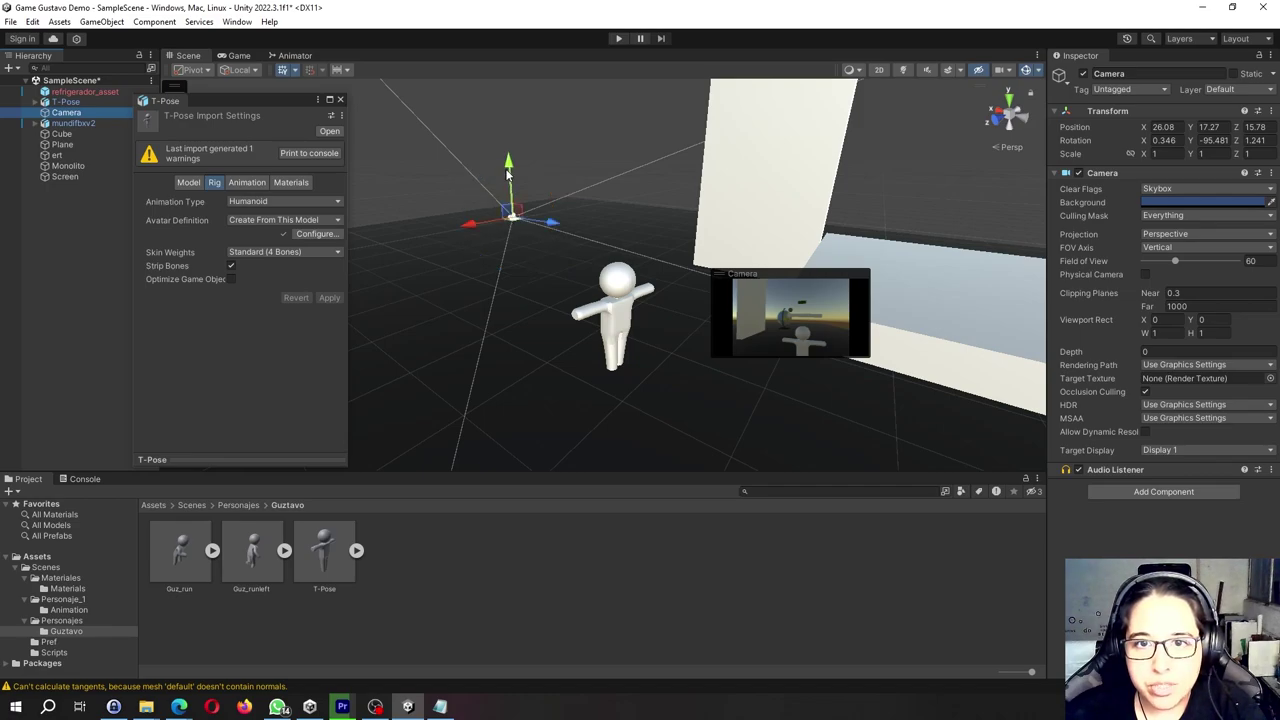
{"action": "mouse_move", "coordinate": [509, 162]}
{"action": "left_mouse_down"}
{"action": "mouse_move", "coordinate": [507, 217]}
{"action": "mouse_move", "coordinate": [509, 160]}
{"action": "left_mouse_up"}
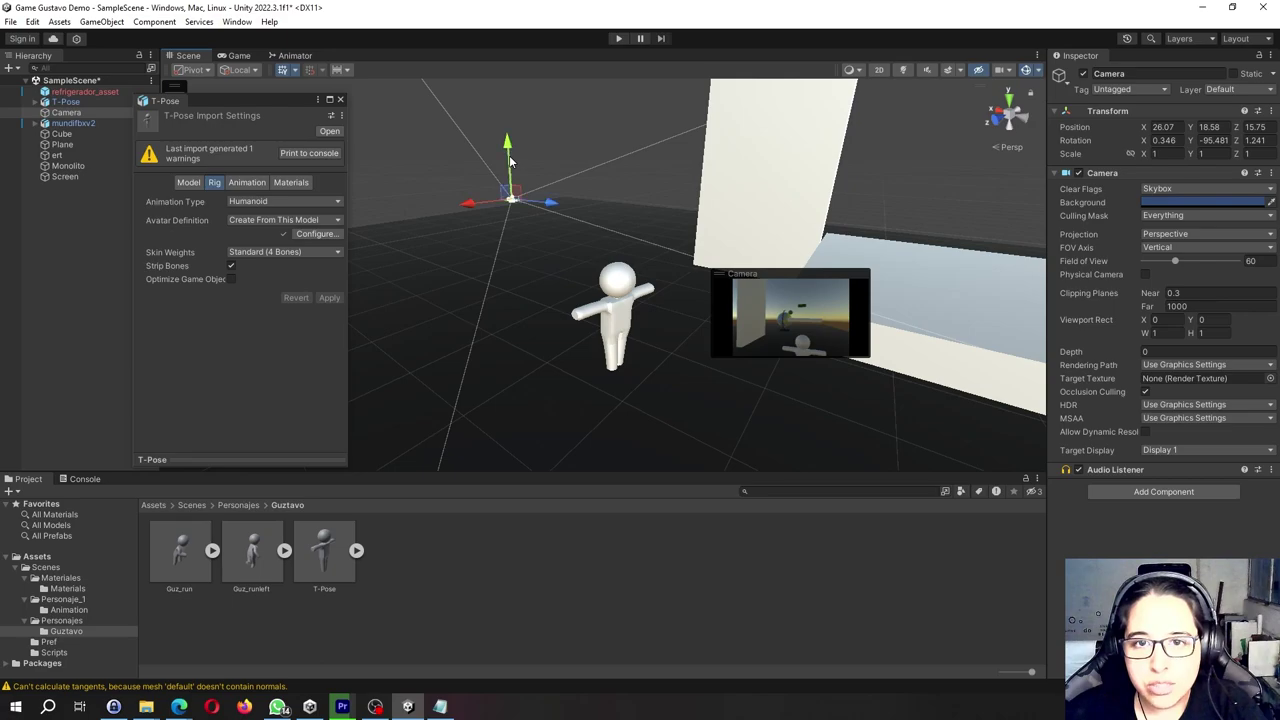
{"action": "key", "text": "e"}
{"action": "mouse_move", "coordinate": [553, 198]}
{"action": "left_mouse_down"}
{"action": "mouse_move", "coordinate": [552, 228]}
{"action": "mouse_move", "coordinate": [468, 208]}
{"action": "left_mouse_up"}
{"action": "key", "text": "w"}
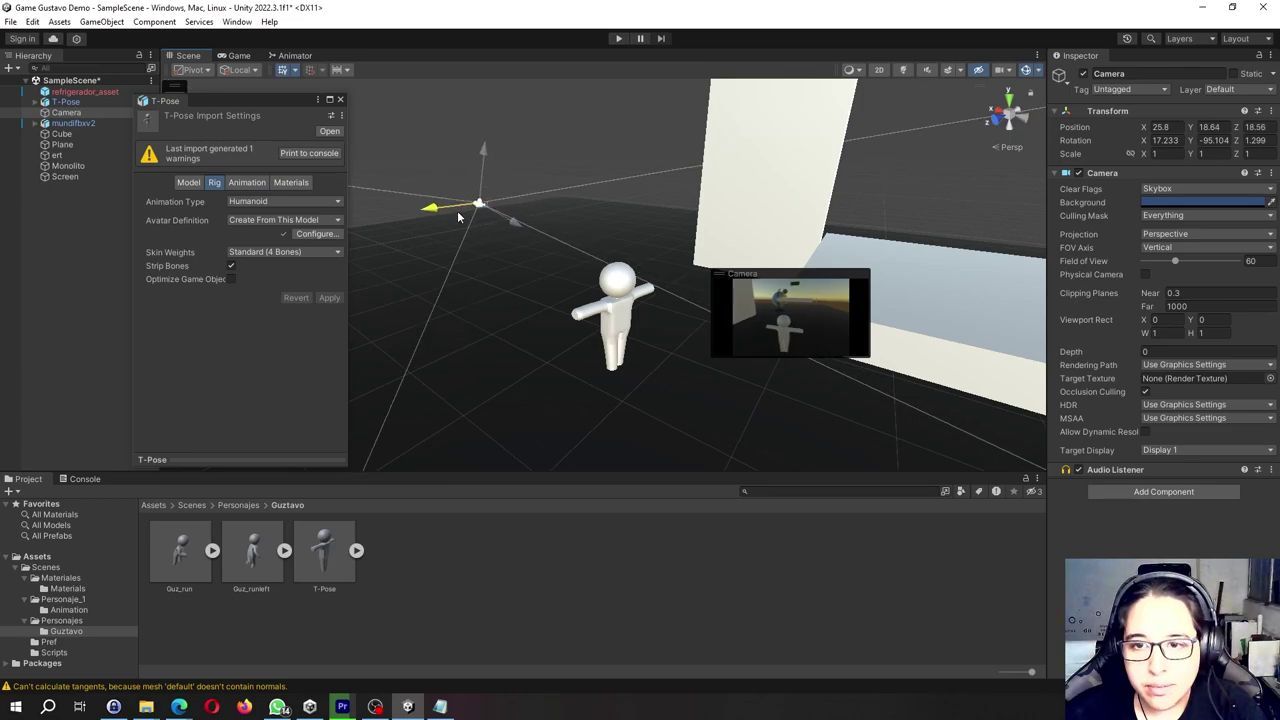
- Shift the Camera down and sideways to about 24.72, 17.37, 18.96, then reselect T-Pose
{"action": "left_click", "coordinate": [485, 182]}
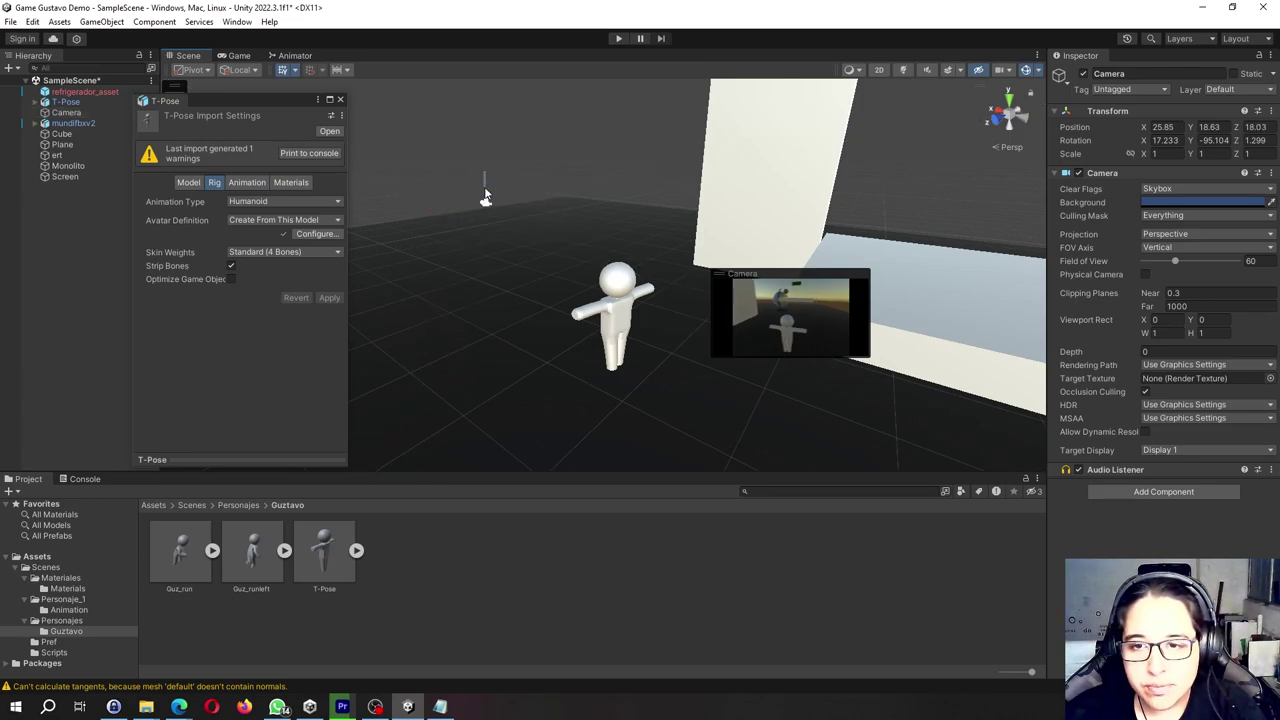
{"action": "left_click", "coordinate": [485, 205]}
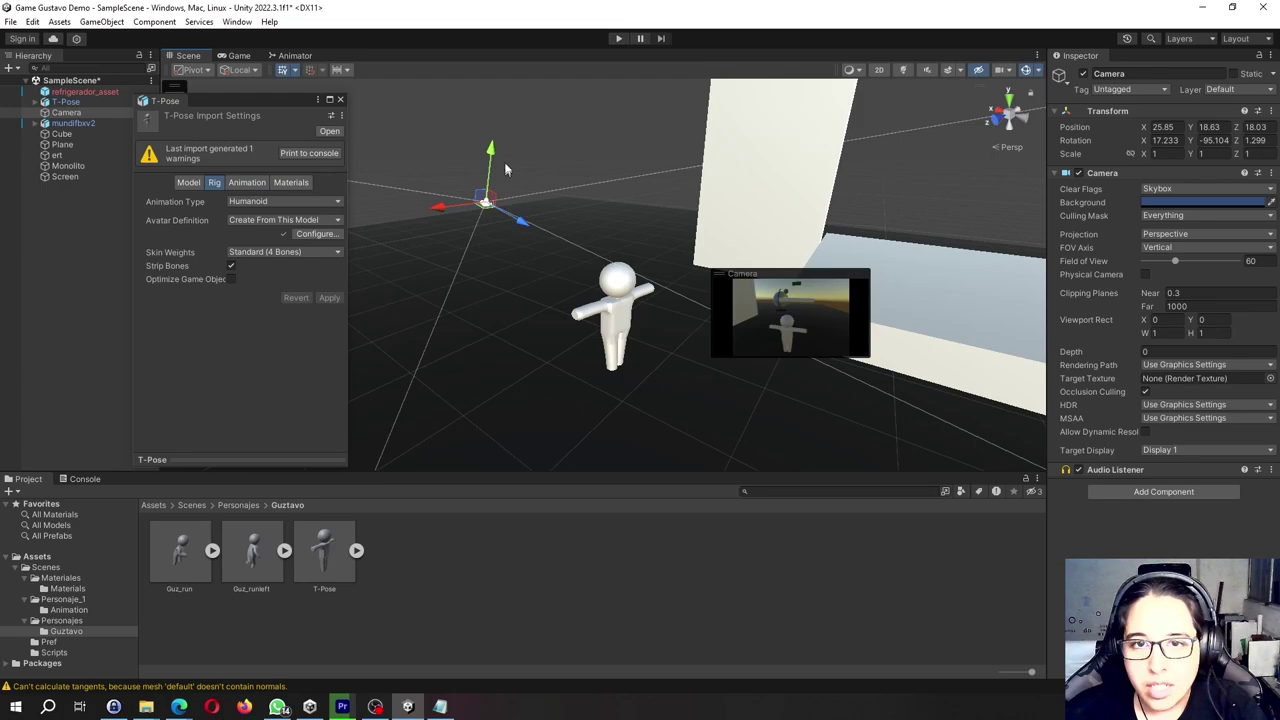
{"action": "left_click_drag", "start_coordinate": [490, 165], "coordinate": [500, 195]}
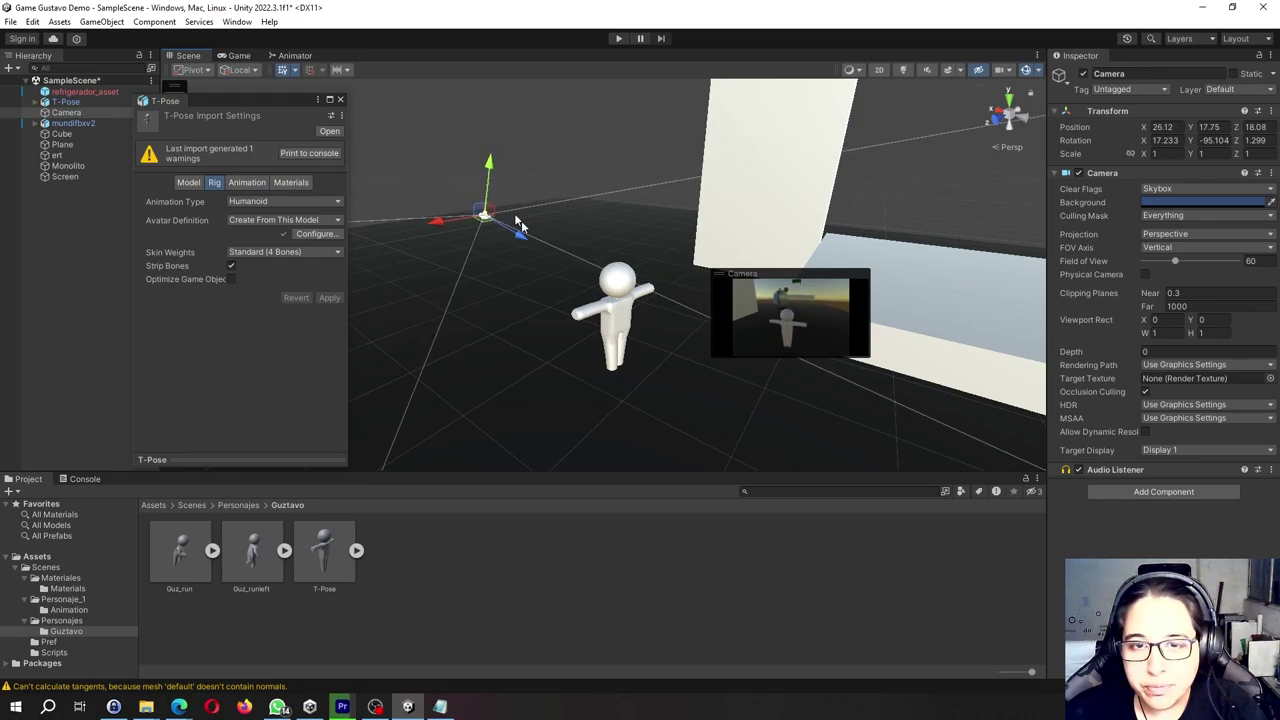
{"action": "left_click_drag", "start_coordinate": [469, 228], "coordinate": [456, 233]}
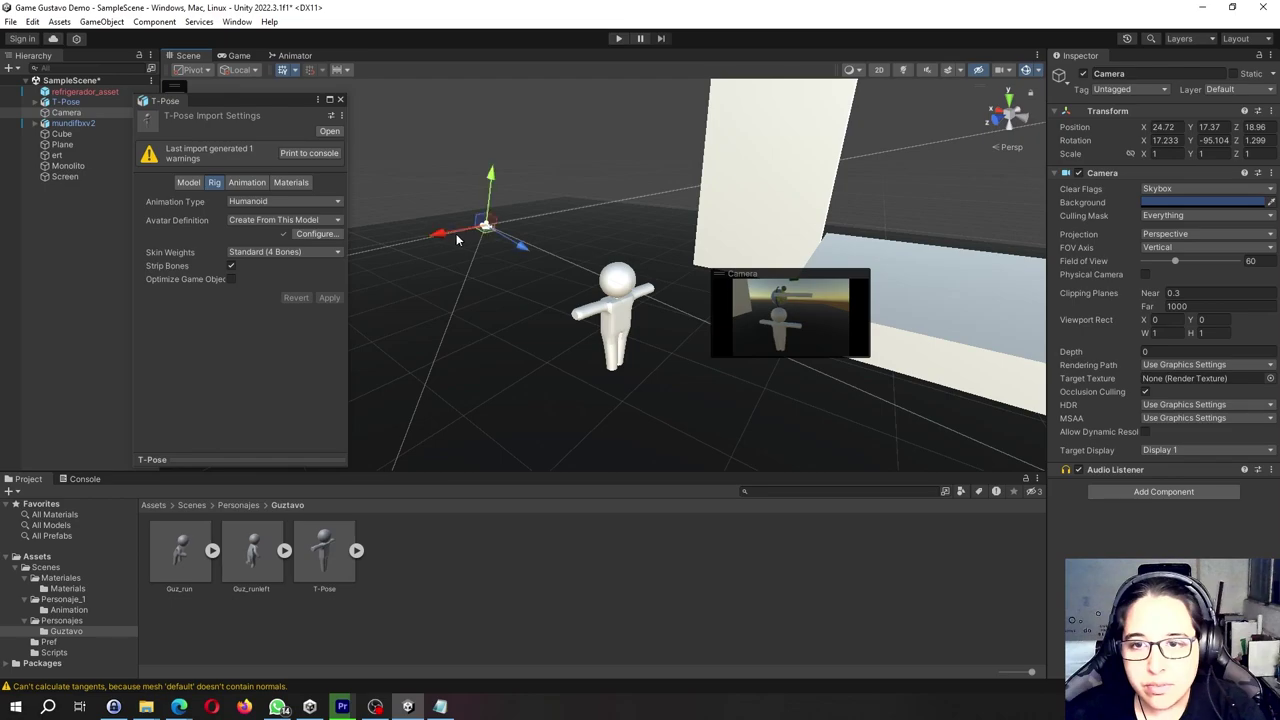
{"action": "left_click", "coordinate": [560, 347]}
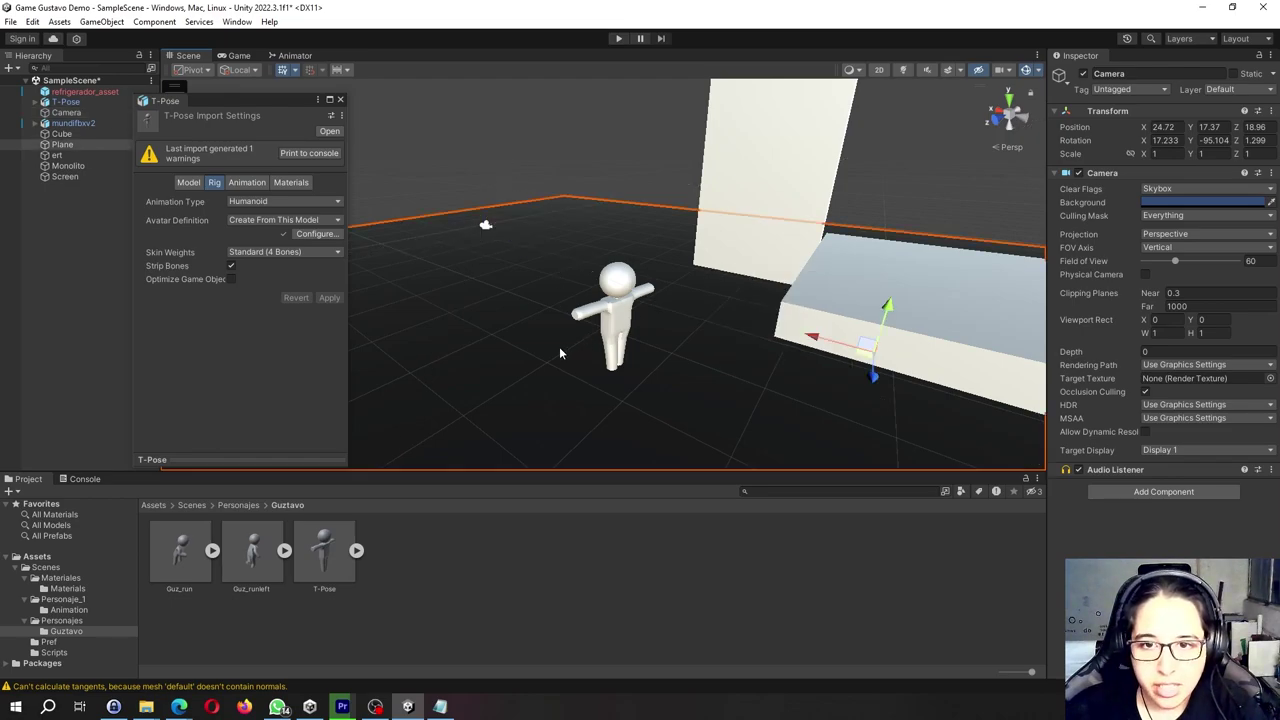
{"action": "left_click", "coordinate": [611, 317]}
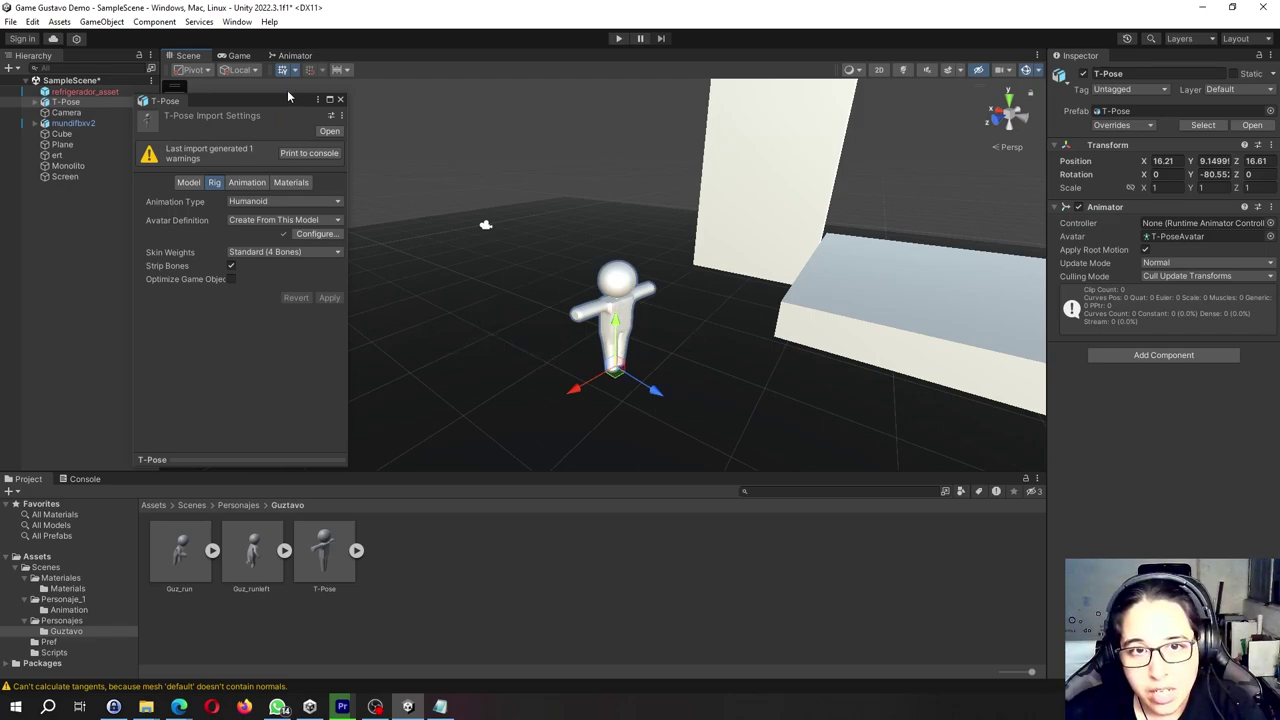
- Select Guz_runleft and Guz_run together so the Inspector shows their combined import settings
{"action": "left_click", "coordinate": [257, 564]}
{"action": "left_click", "coordinate": [182, 560]}
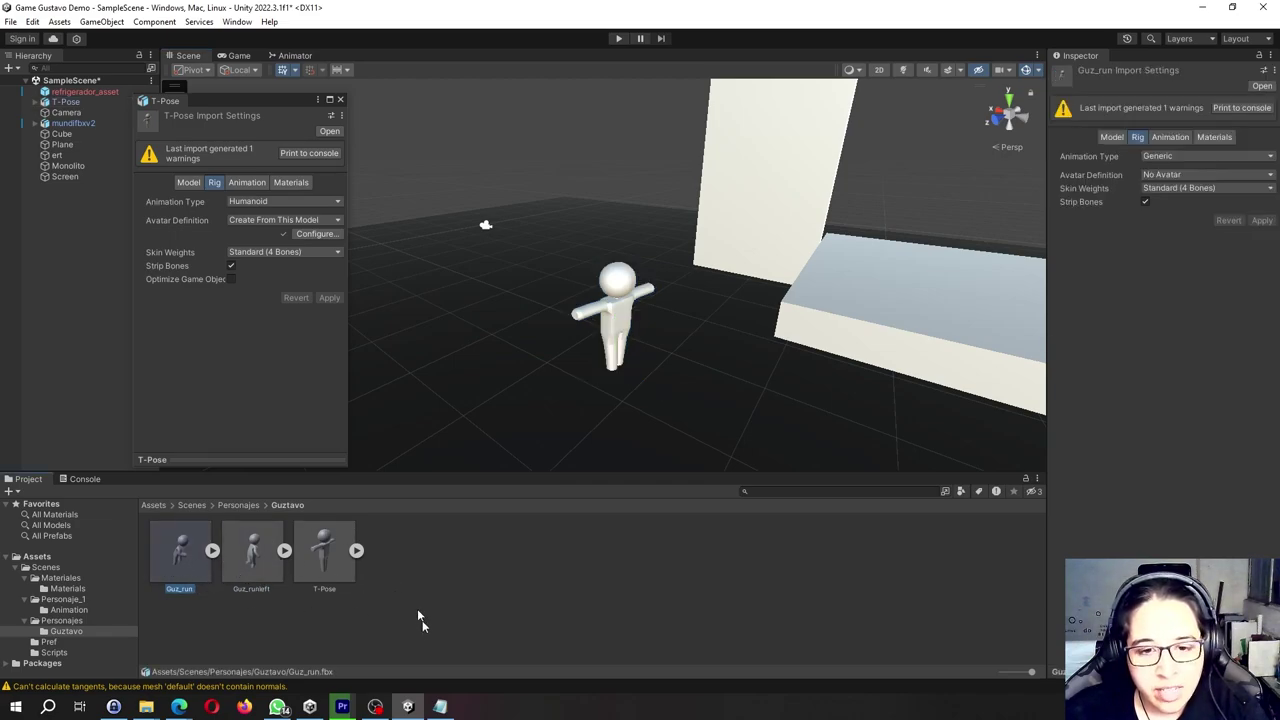
{"action": "left_click", "coordinate": [247, 571]}
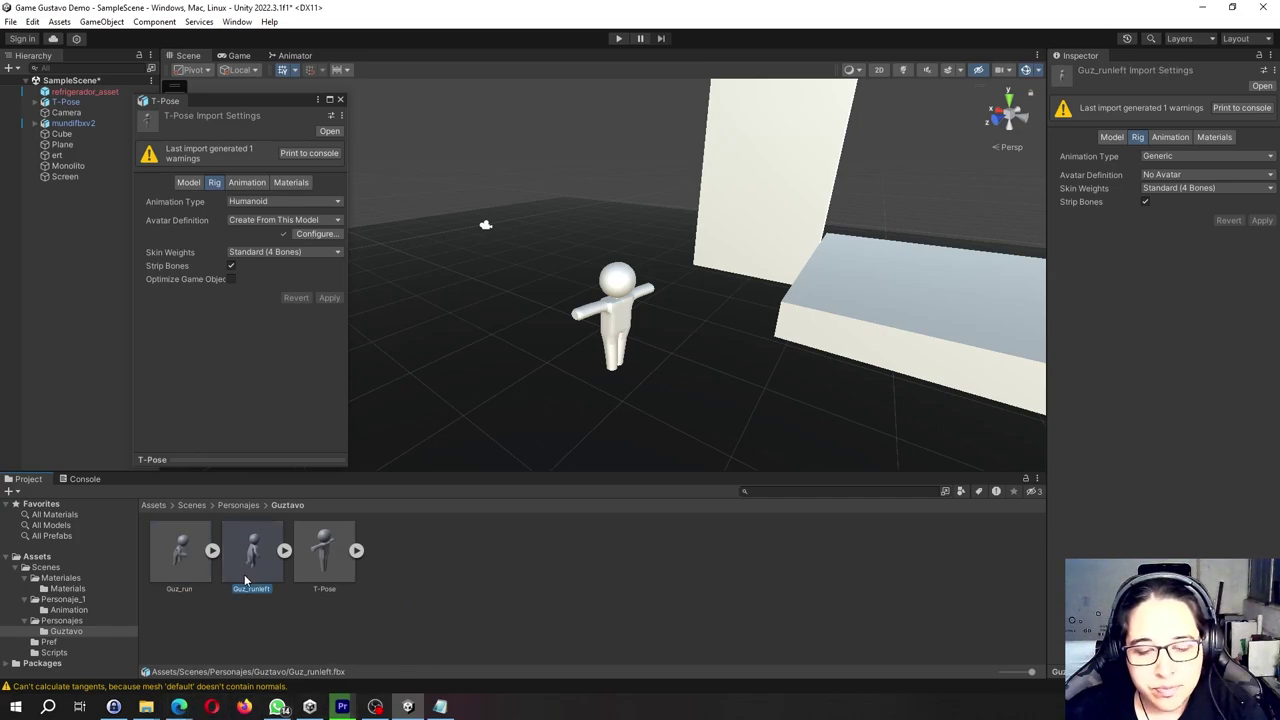
{"action": "left_click", "coordinate": [170, 541]}
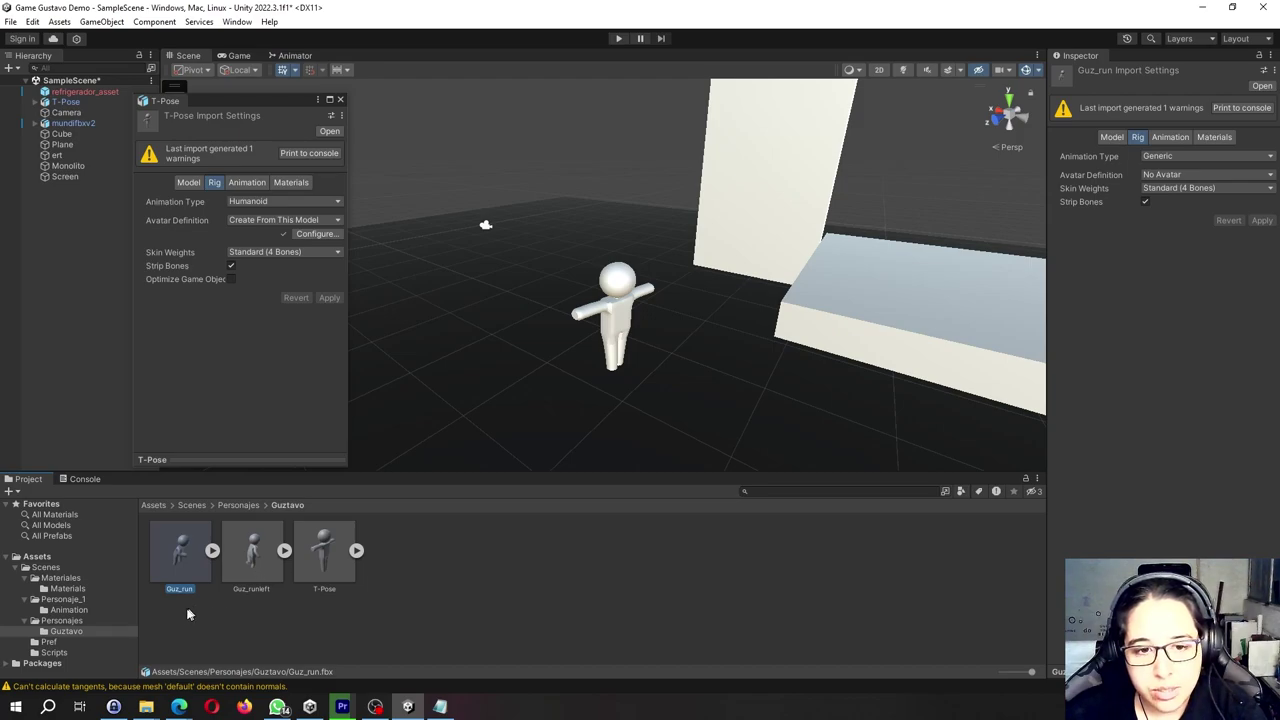
{"action": "left_click", "coordinate": [232, 588]}
{"action": "left_click", "coordinate": [254, 549]}
{"action": "left_click", "coordinate": [166, 561], "text": "ctrl"}
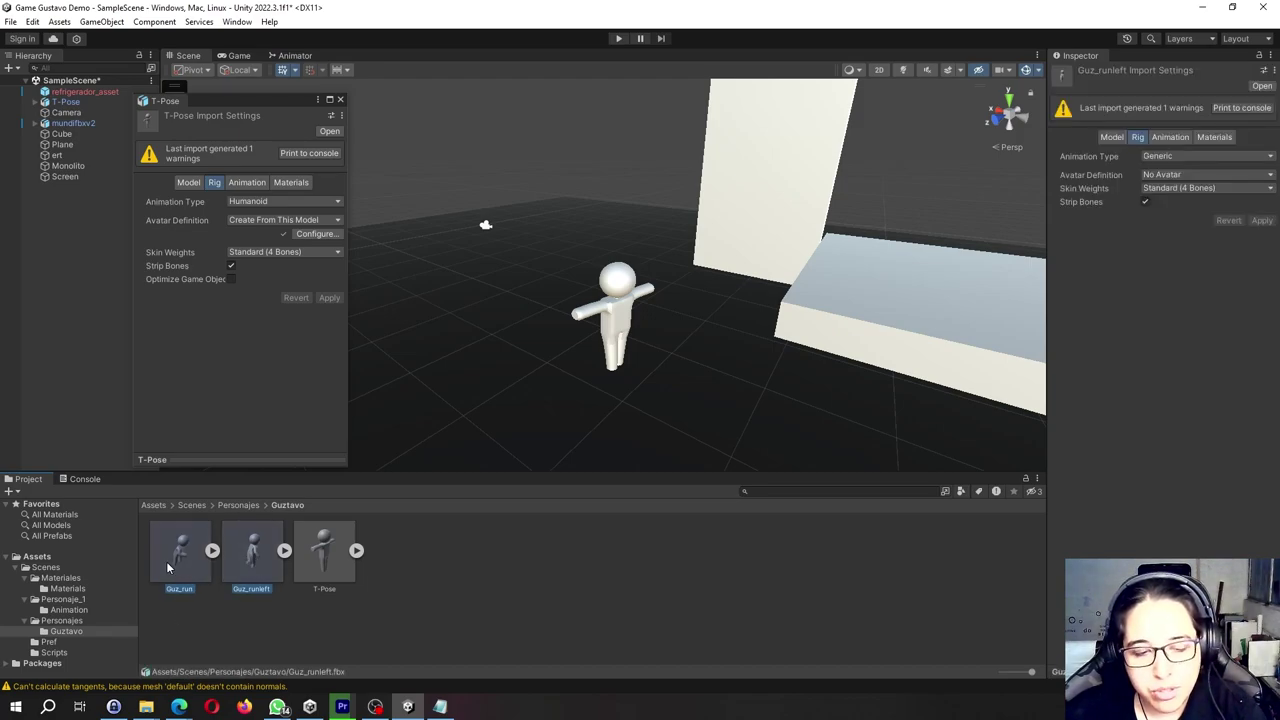
{"action": "left_click", "coordinate": [272, 617]}
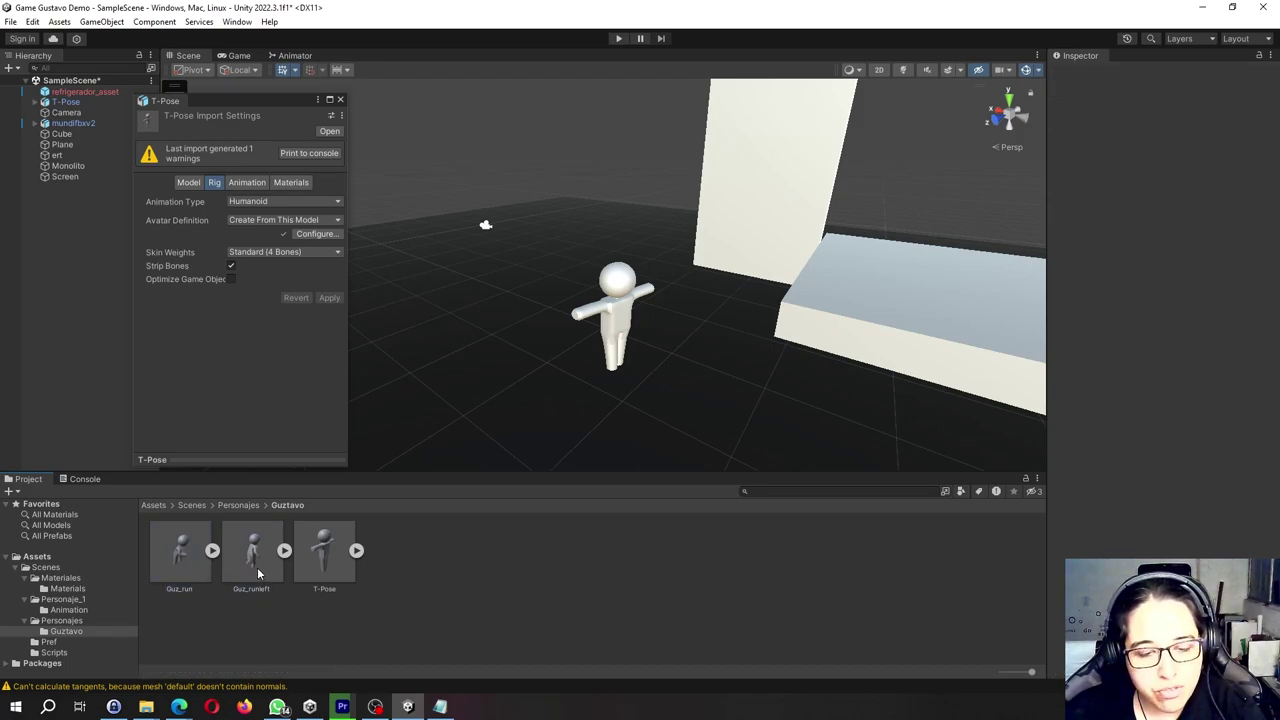
{"action": "left_click", "coordinate": [257, 572]}
{"action": "left_click", "coordinate": [188, 556], "text": "ctrl"}
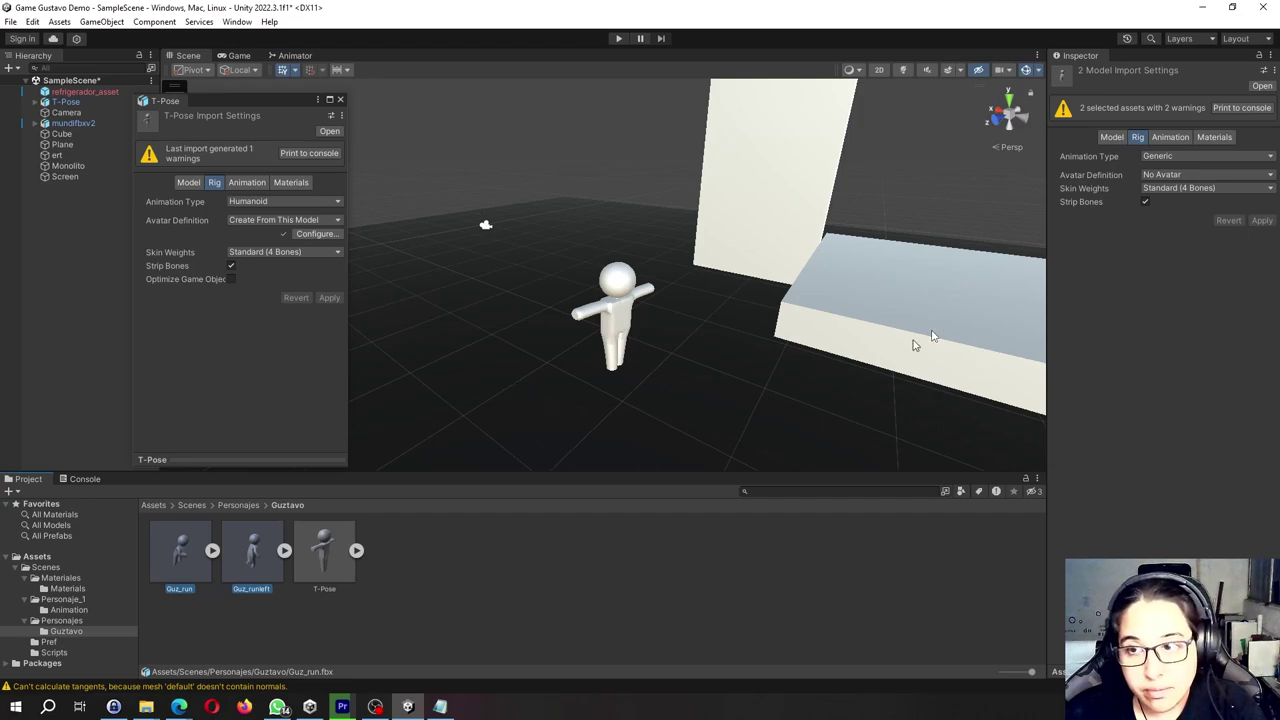
- Set both run models' rig to Humanoid with Copy From Other Avatar, and open the Source picker
{"action": "left_click", "coordinate": [1157, 157]}
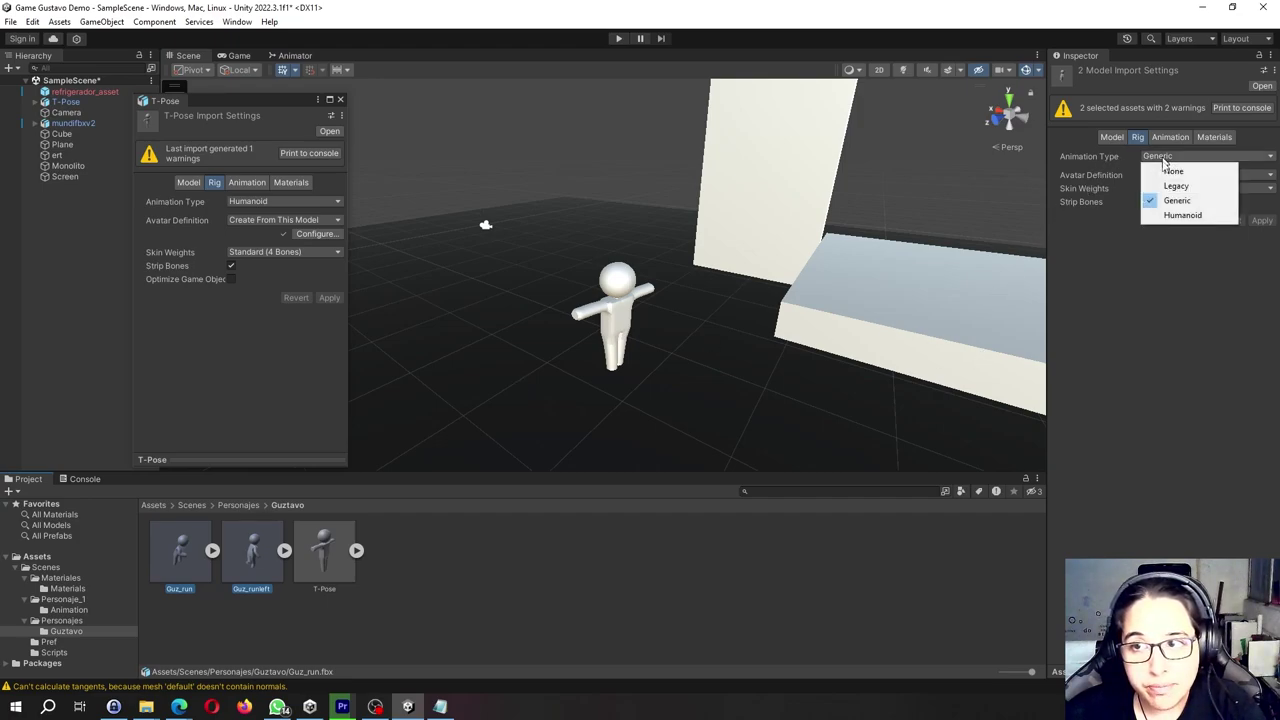
{"action": "left_click", "coordinate": [1175, 216]}
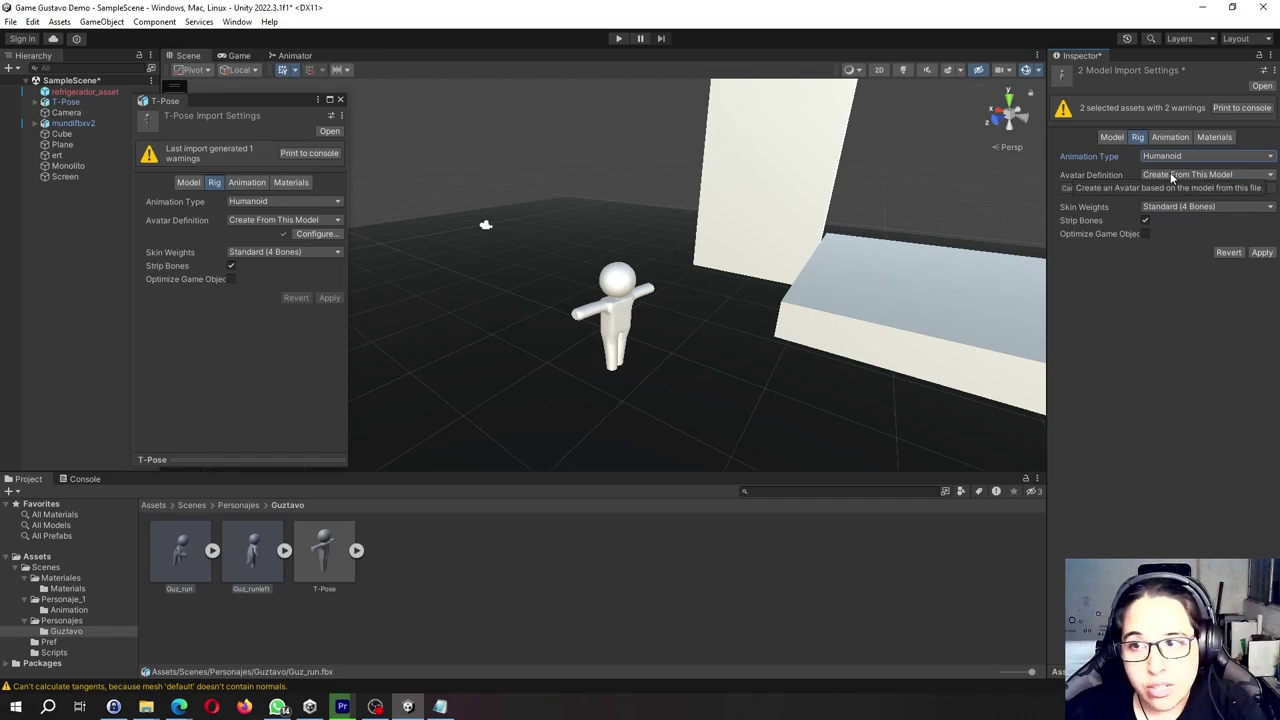
{"action": "left_click", "coordinate": [1172, 176]}
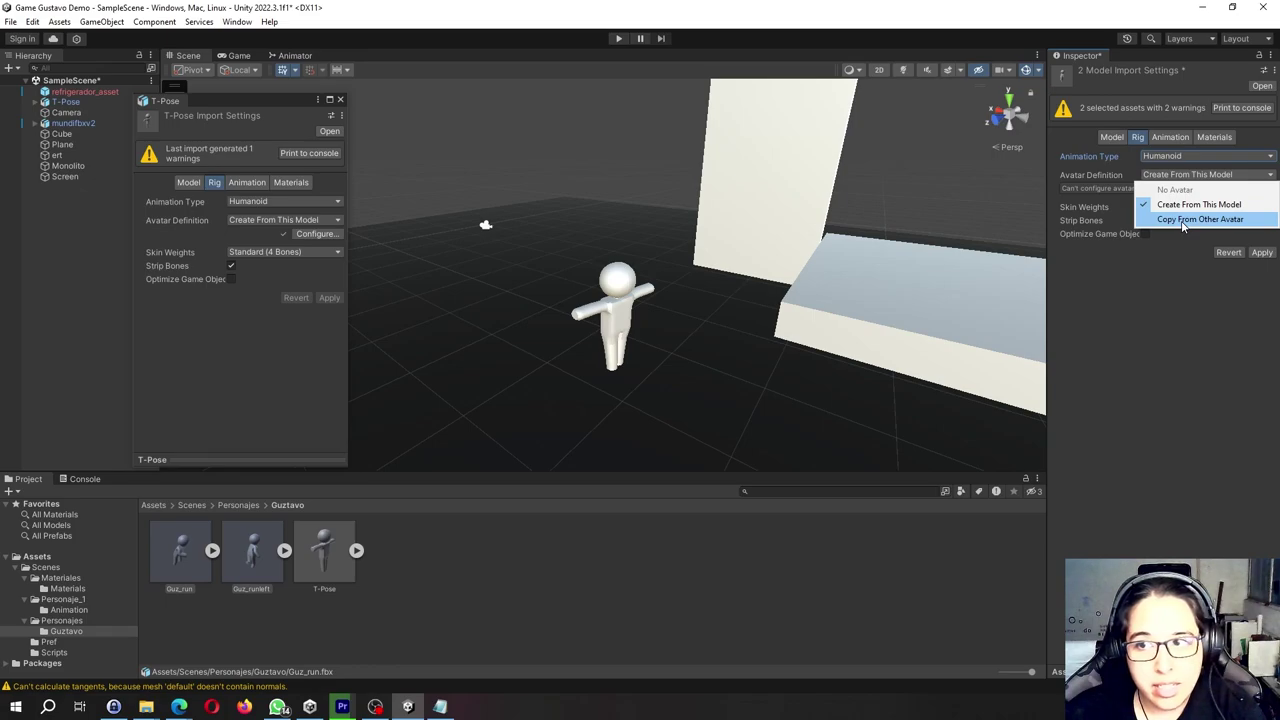
{"action": "left_click", "coordinate": [1183, 220]}
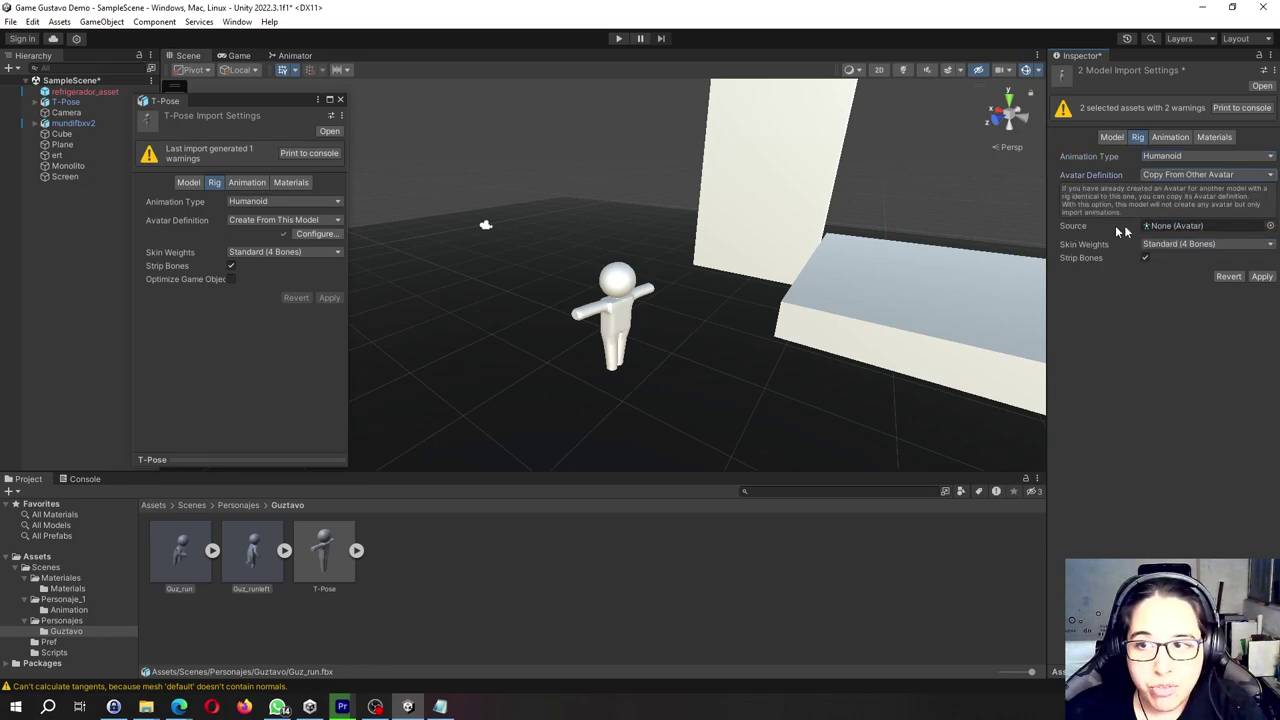
{"action": "left_click", "coordinate": [1271, 228]}
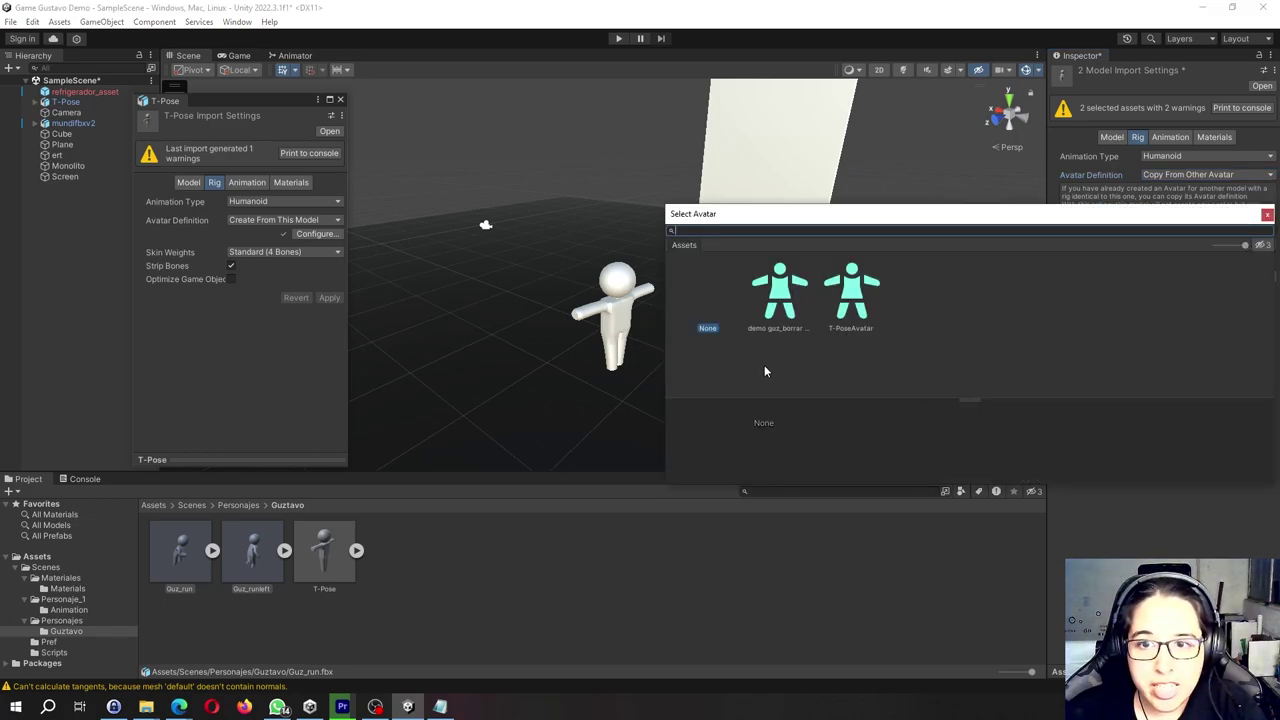
- Choose T-PoseAvatar as the source avatar, apply it to both run models, and inspect Guz_run
{"action": "left_click", "coordinate": [856, 322]}
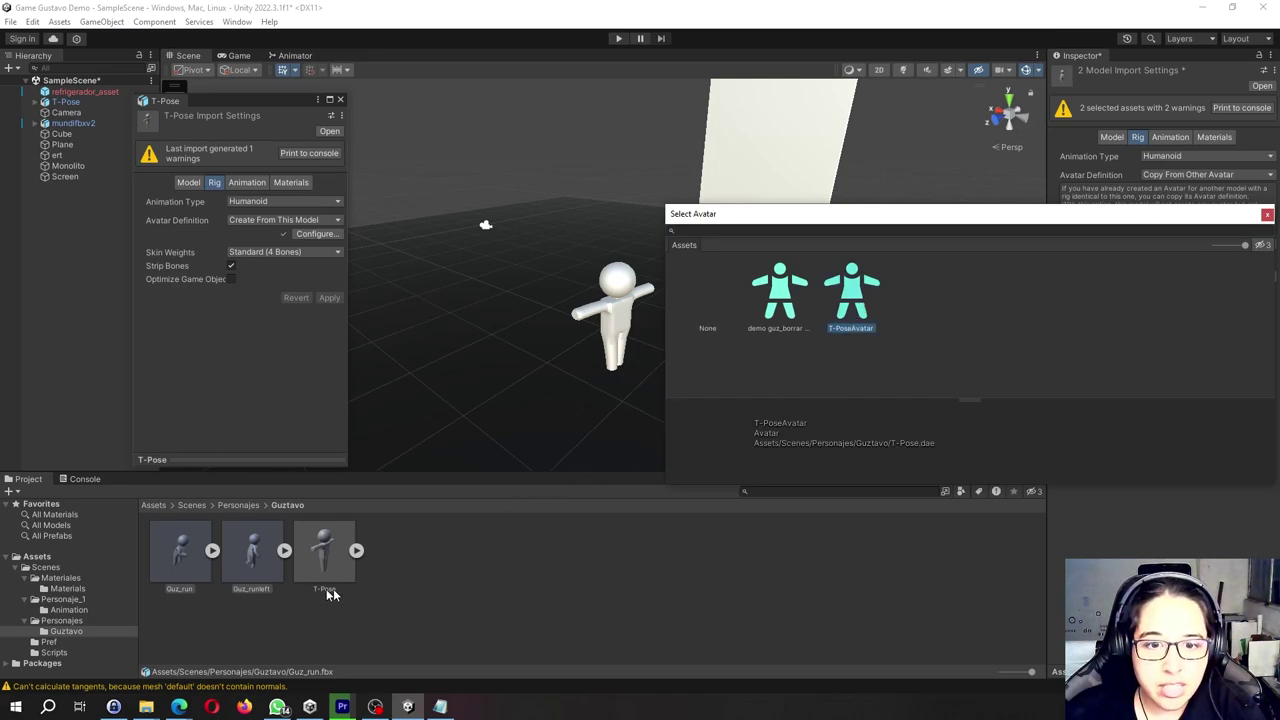
{"action": "double_click", "coordinate": [851, 292]}
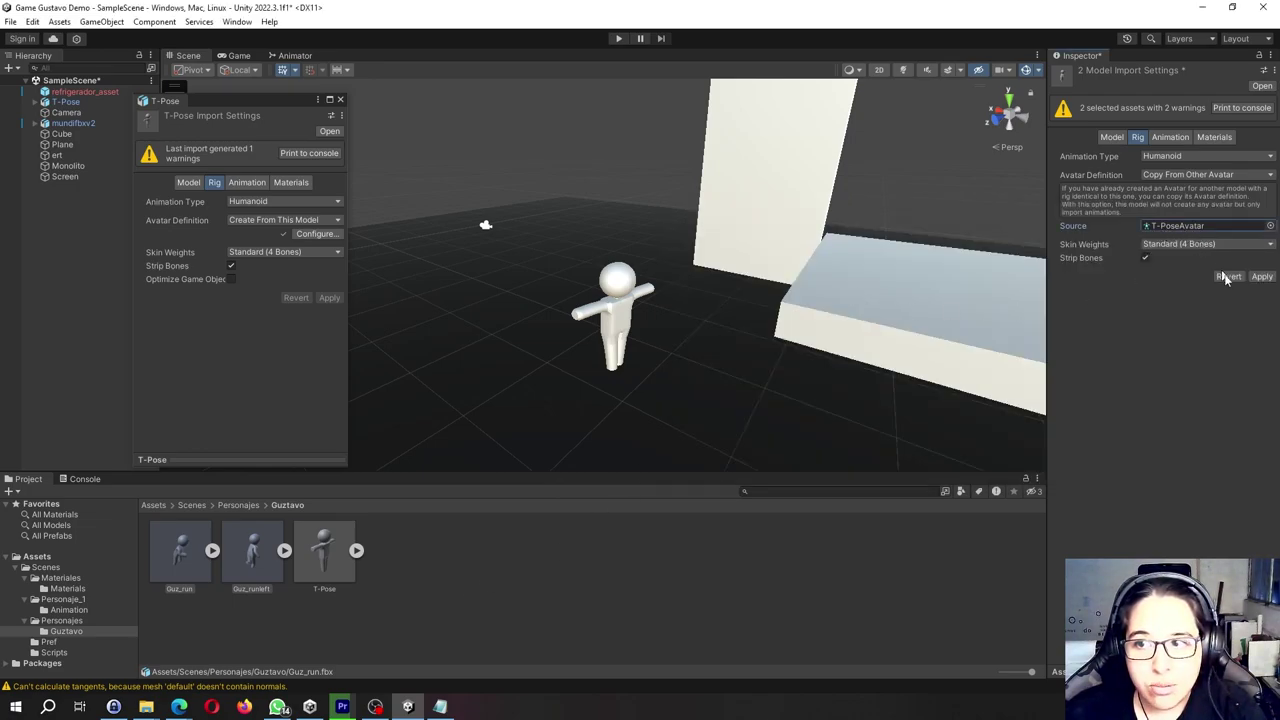
{"action": "left_click", "coordinate": [1261, 276]}
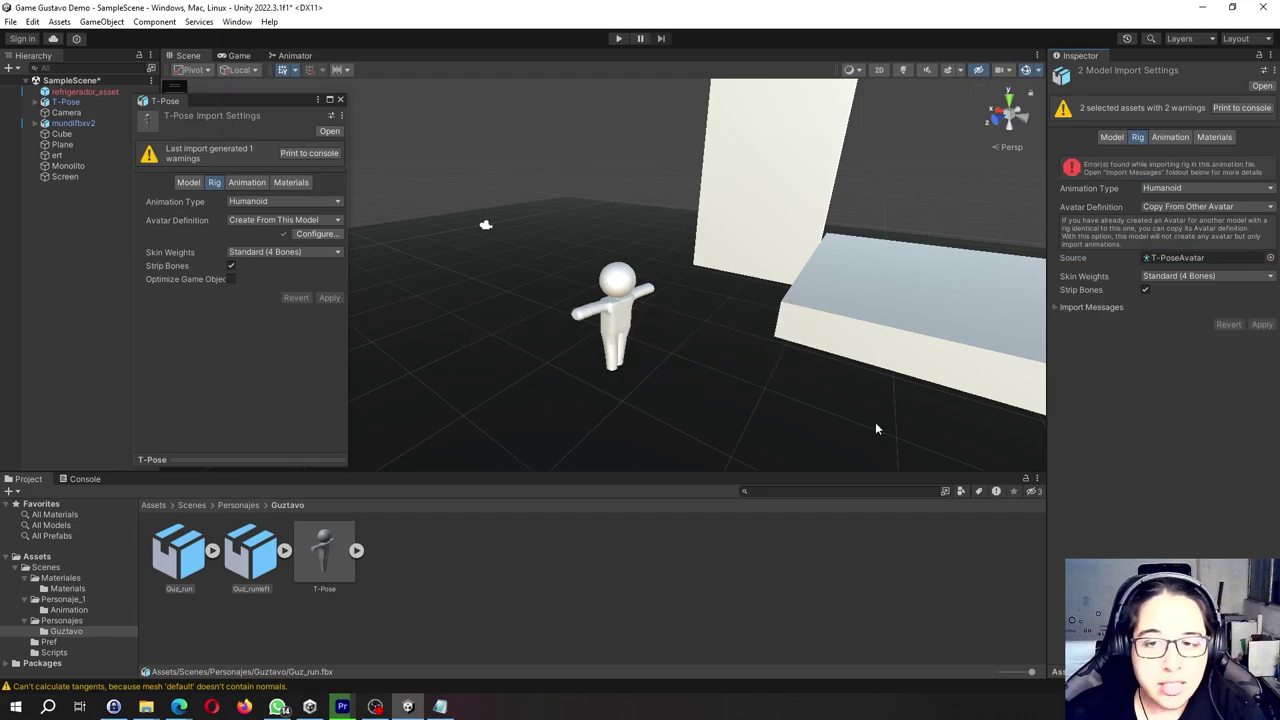
{"action": "left_click", "coordinate": [213, 553]}
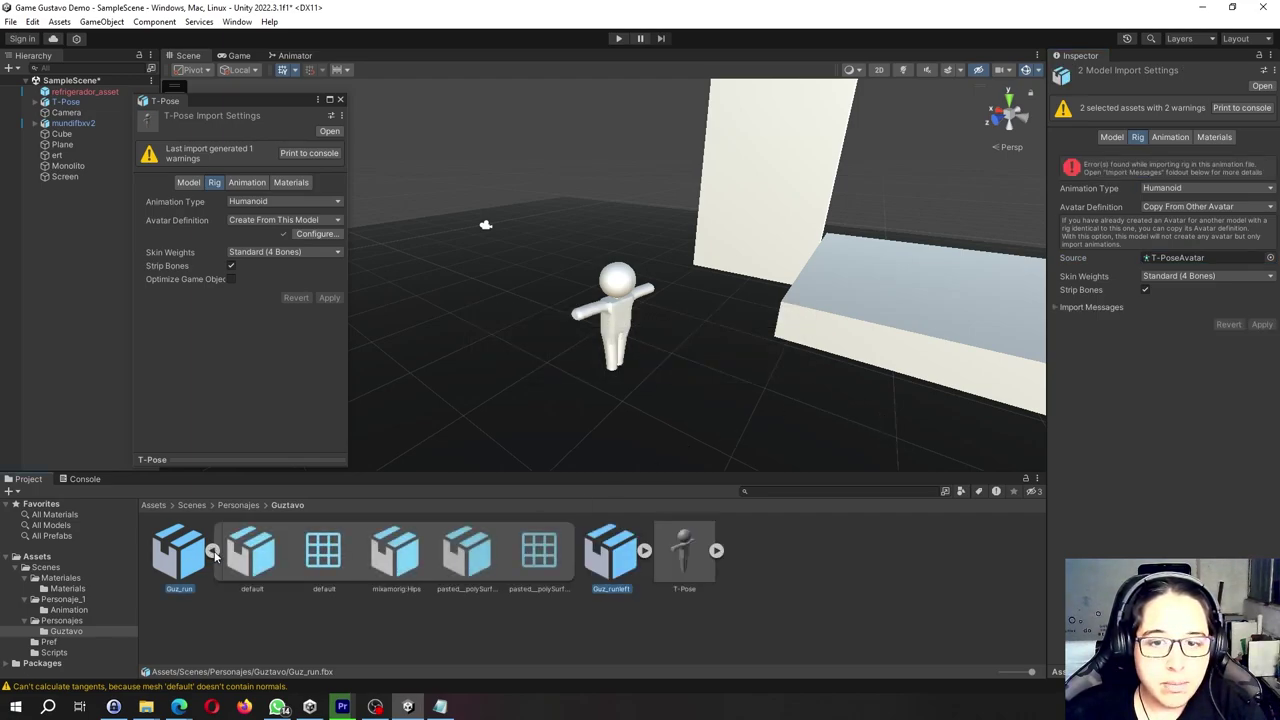
{"action": "left_click", "coordinate": [213, 553]}
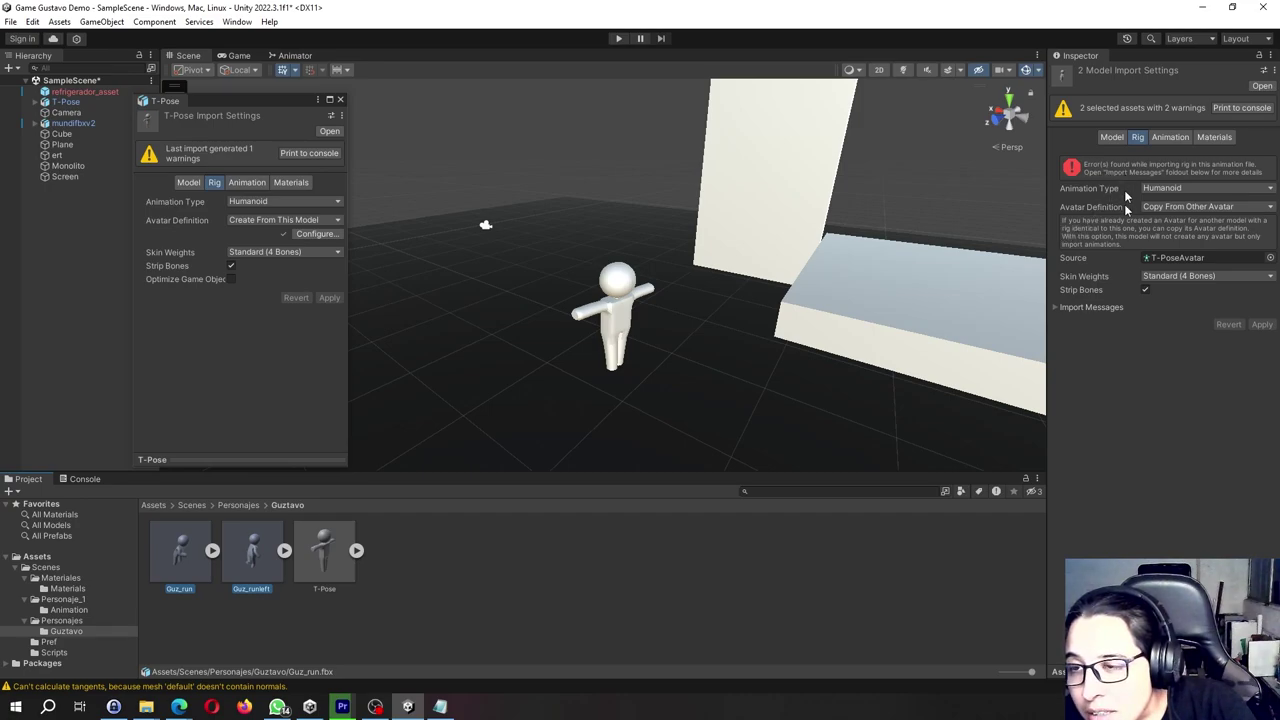
- Give Guz_run T-PoseAvatar as source with Custom skin weights and apply, then select Guz_runleft
{"action": "left_click", "coordinate": [417, 602]}
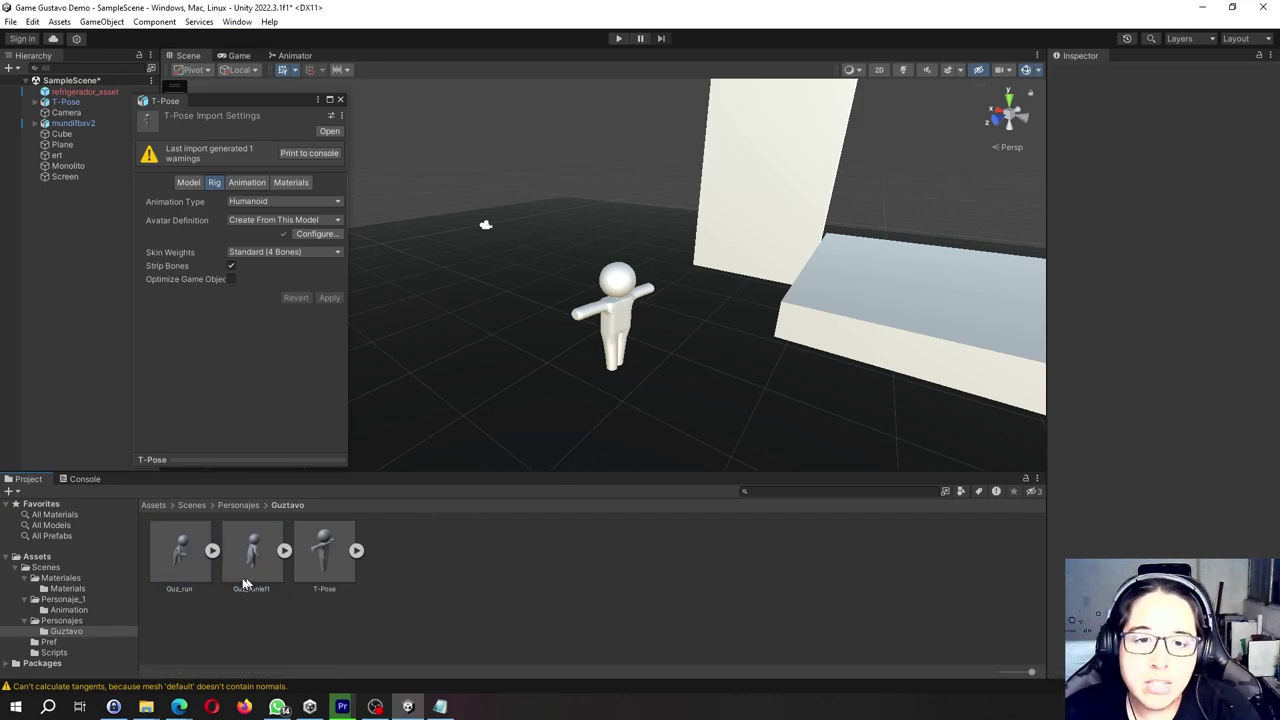
{"action": "left_click", "coordinate": [189, 568]}
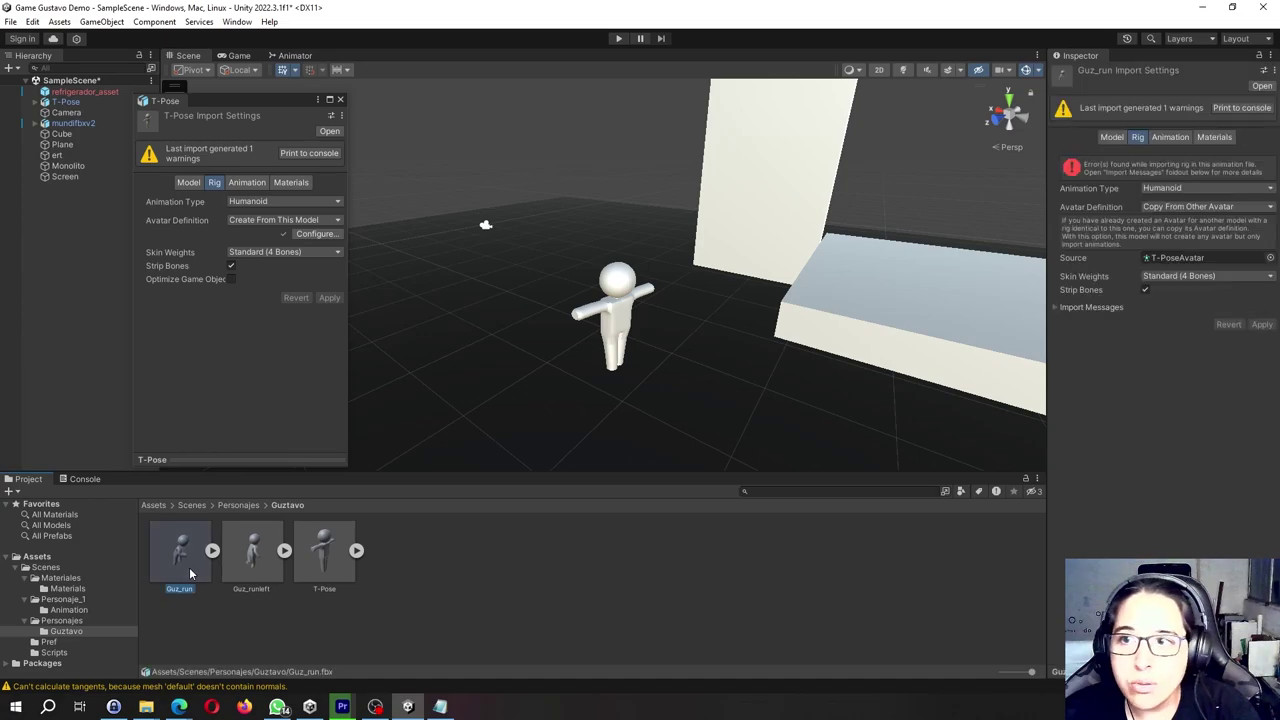
{"action": "left_click", "coordinate": [1188, 255]}
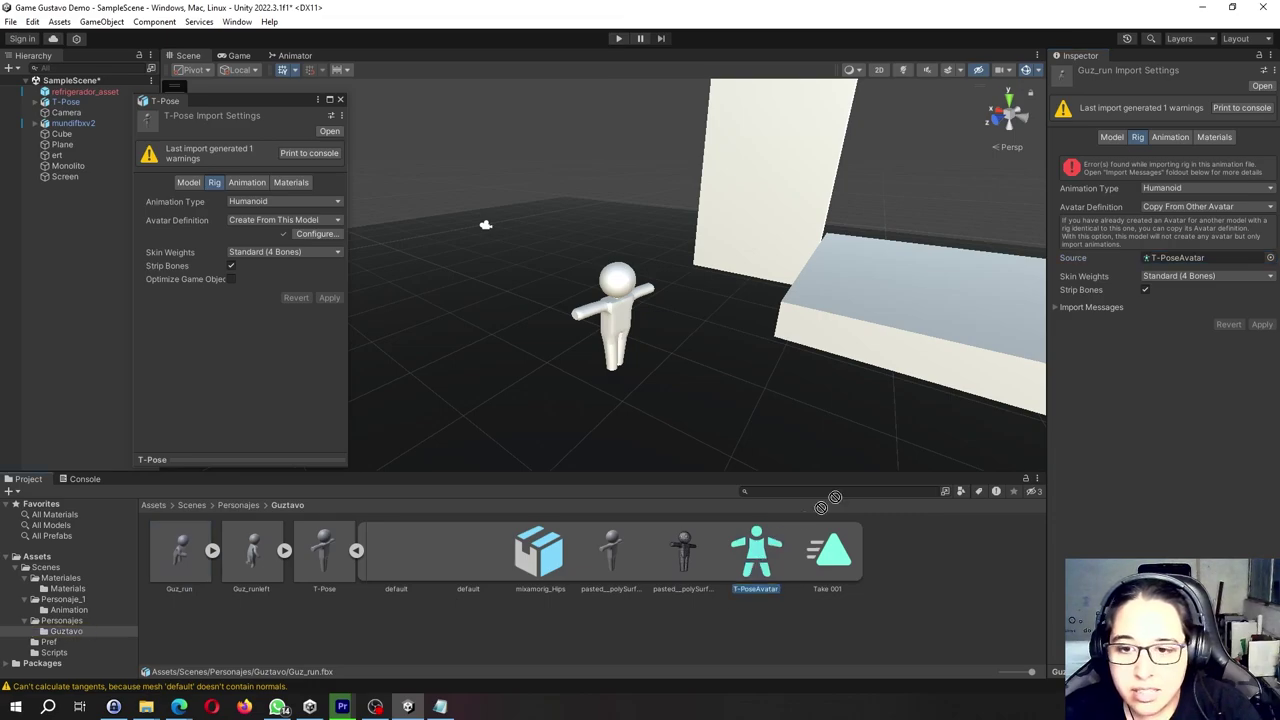
{"action": "left_click_drag", "start_coordinate": [758, 560], "coordinate": [1212, 261]}
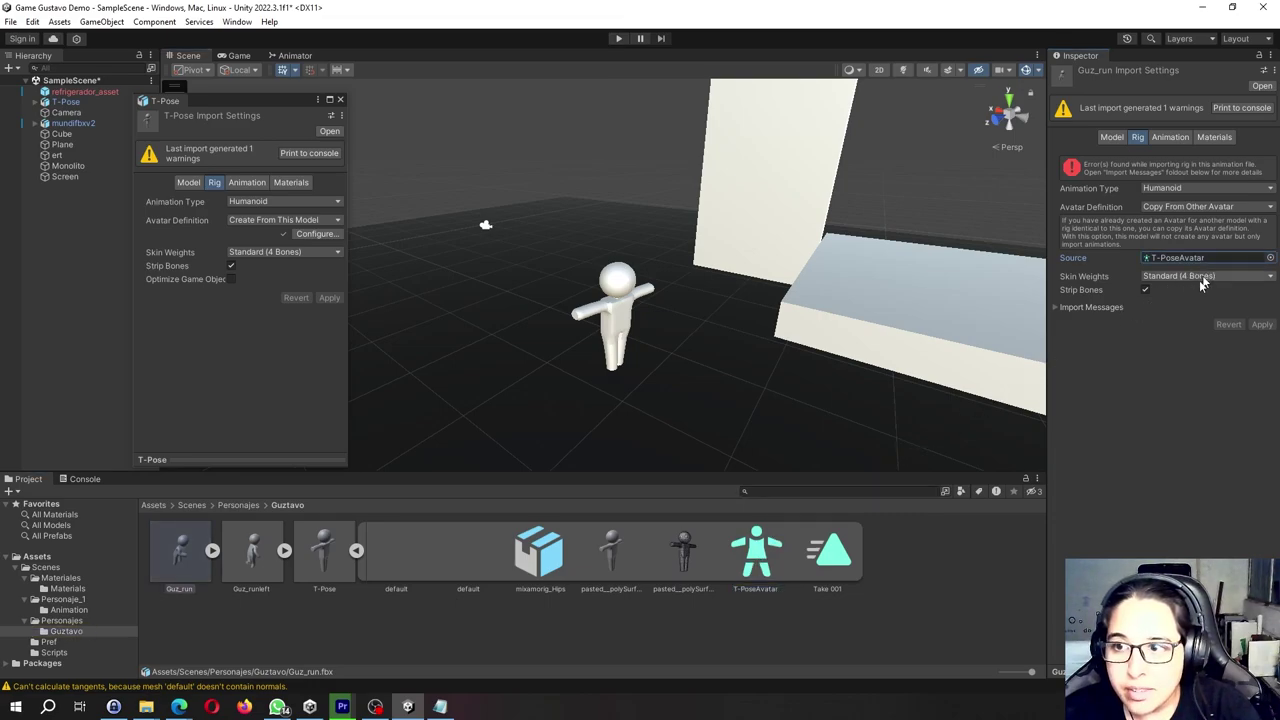
{"action": "left_click", "coordinate": [1185, 276]}
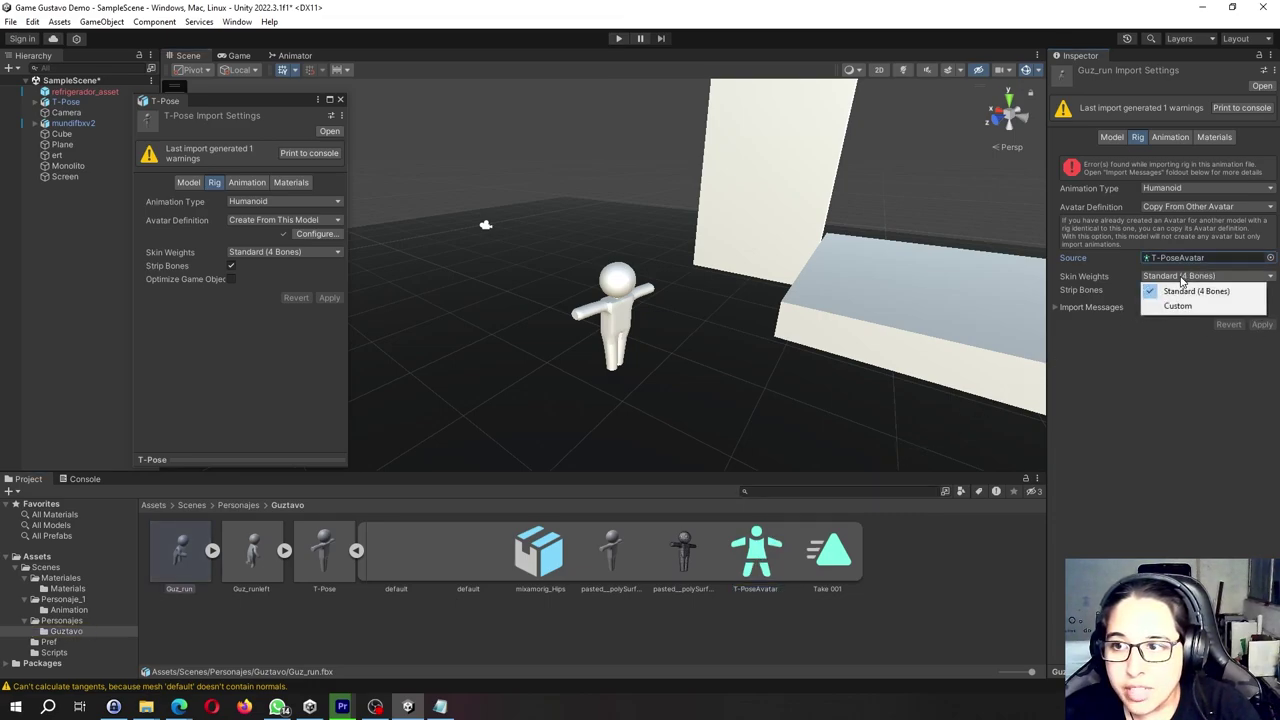
{"action": "left_click", "coordinate": [1175, 304]}
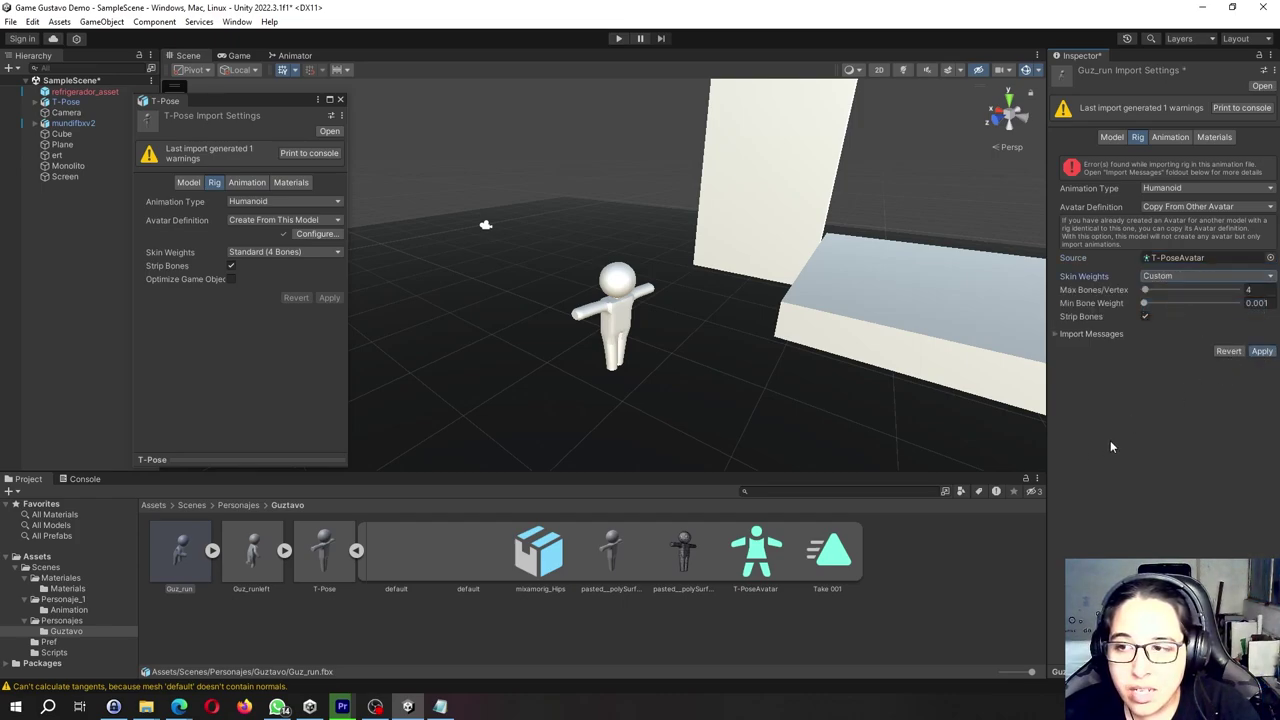
{"action": "key", "text": "Return"}
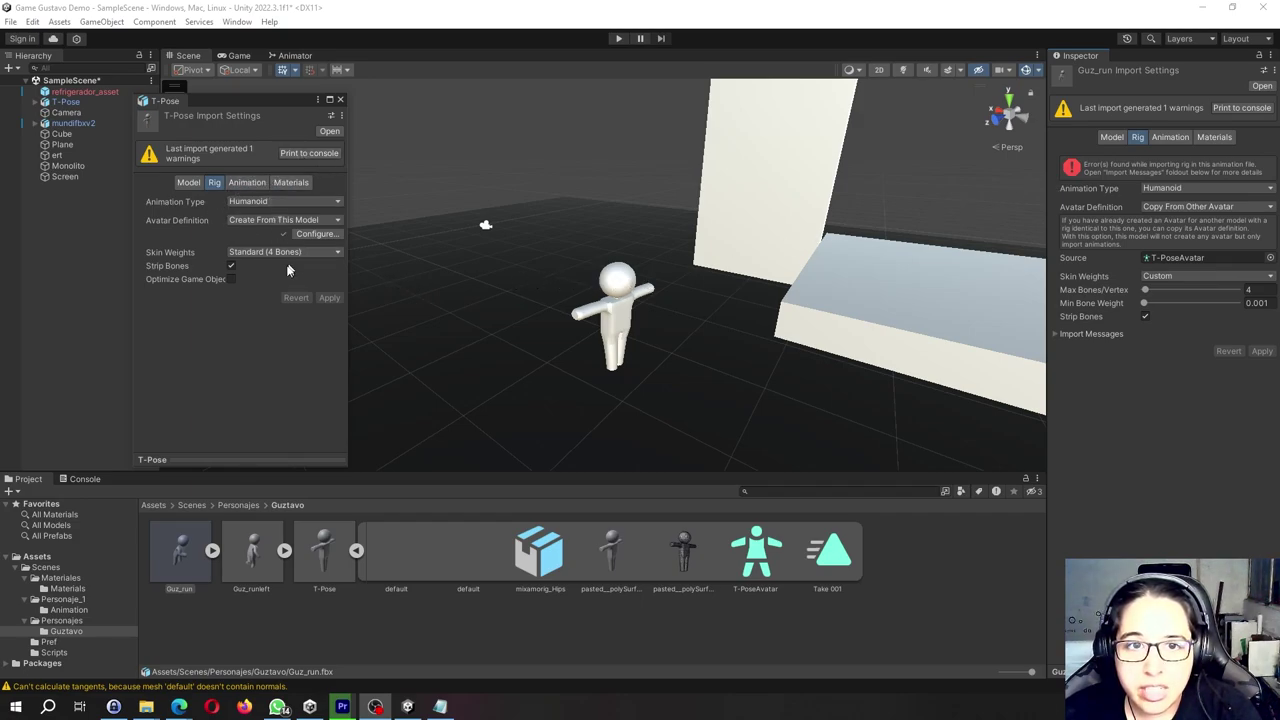
{"action": "left_click", "coordinate": [243, 558]}
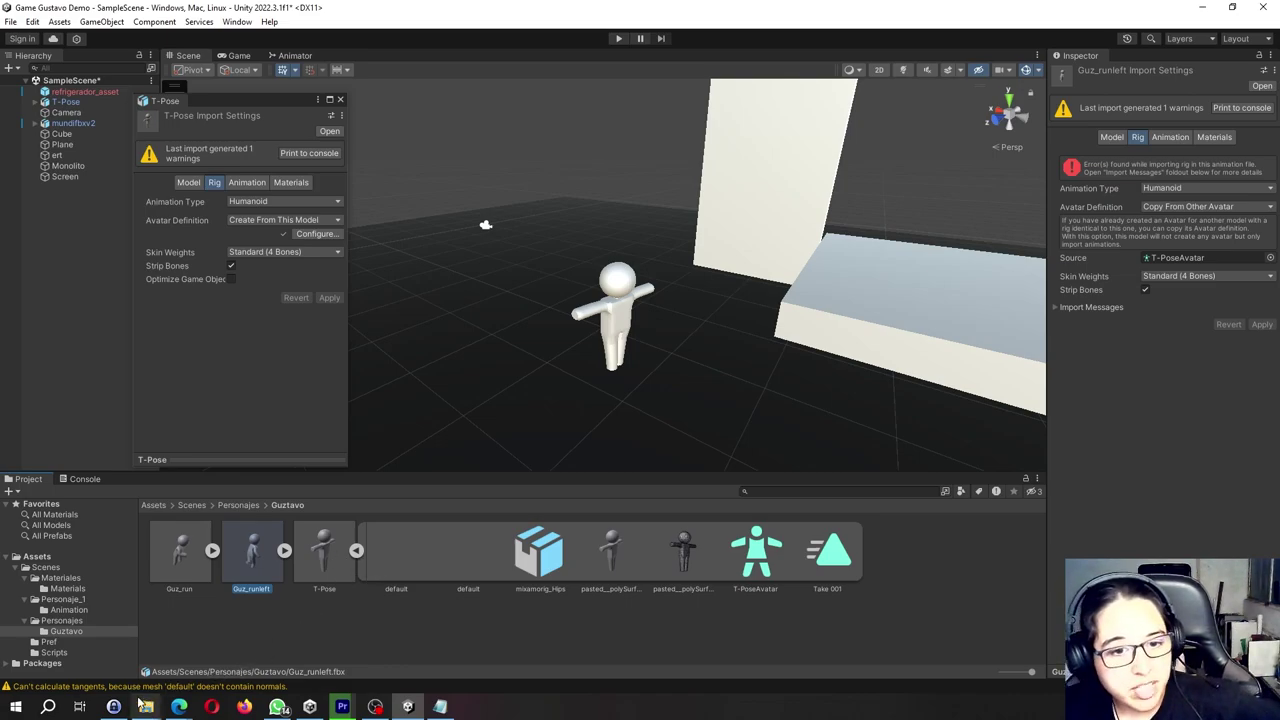
- Import Guz_Tpose.fbx from the Descargas folder into Unity's Guztavo assets folder
{"action": "mouse_move", "coordinate": [139, 714]}
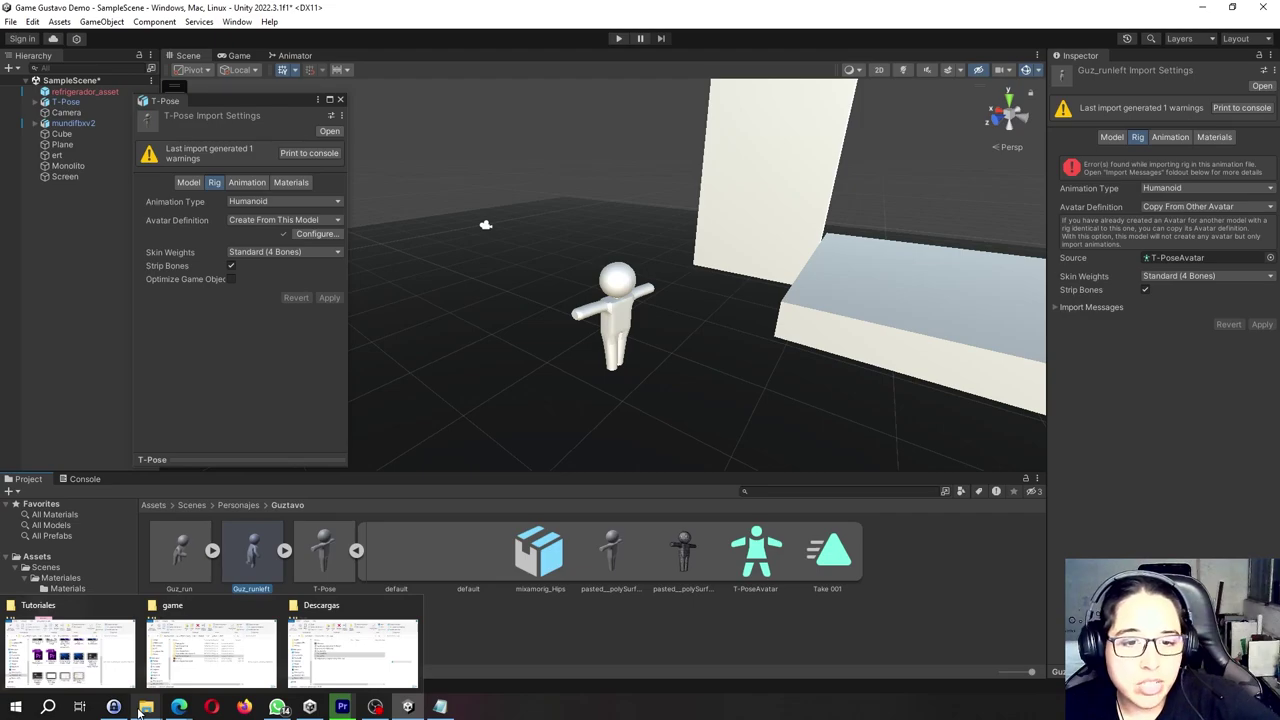
{"action": "left_click", "coordinate": [372, 657]}
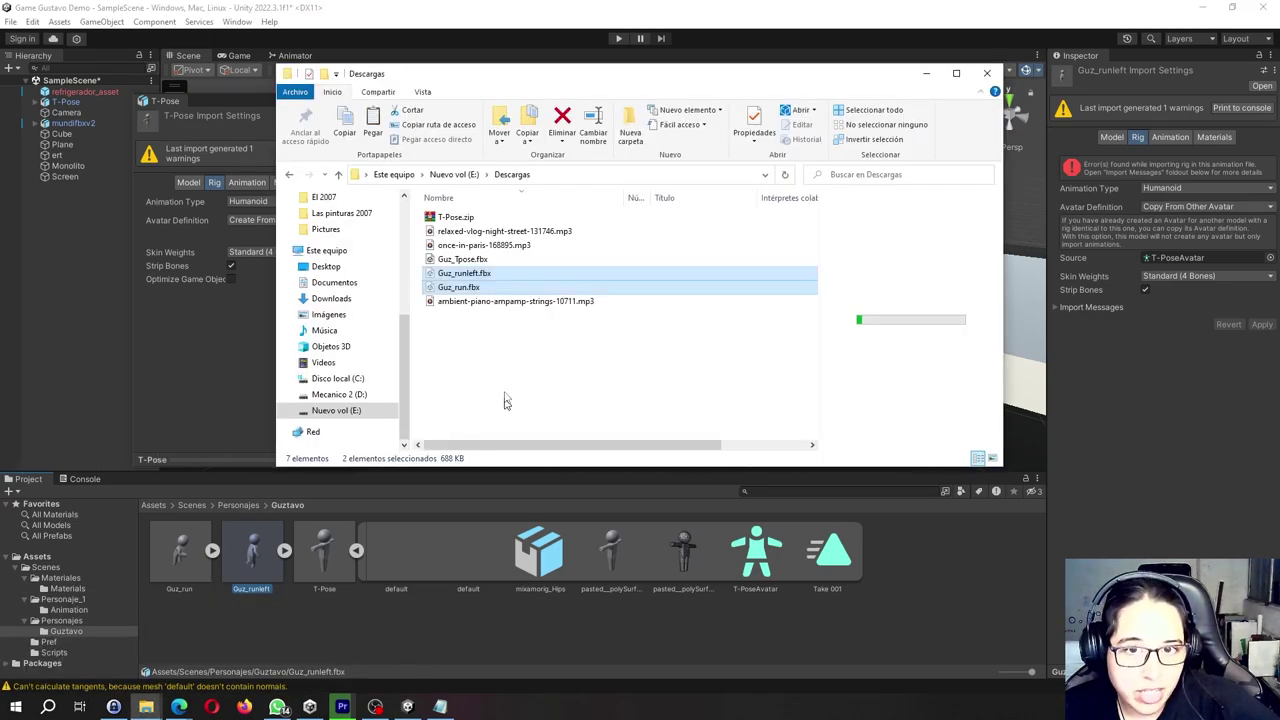
{"action": "left_click", "coordinate": [474, 259]}
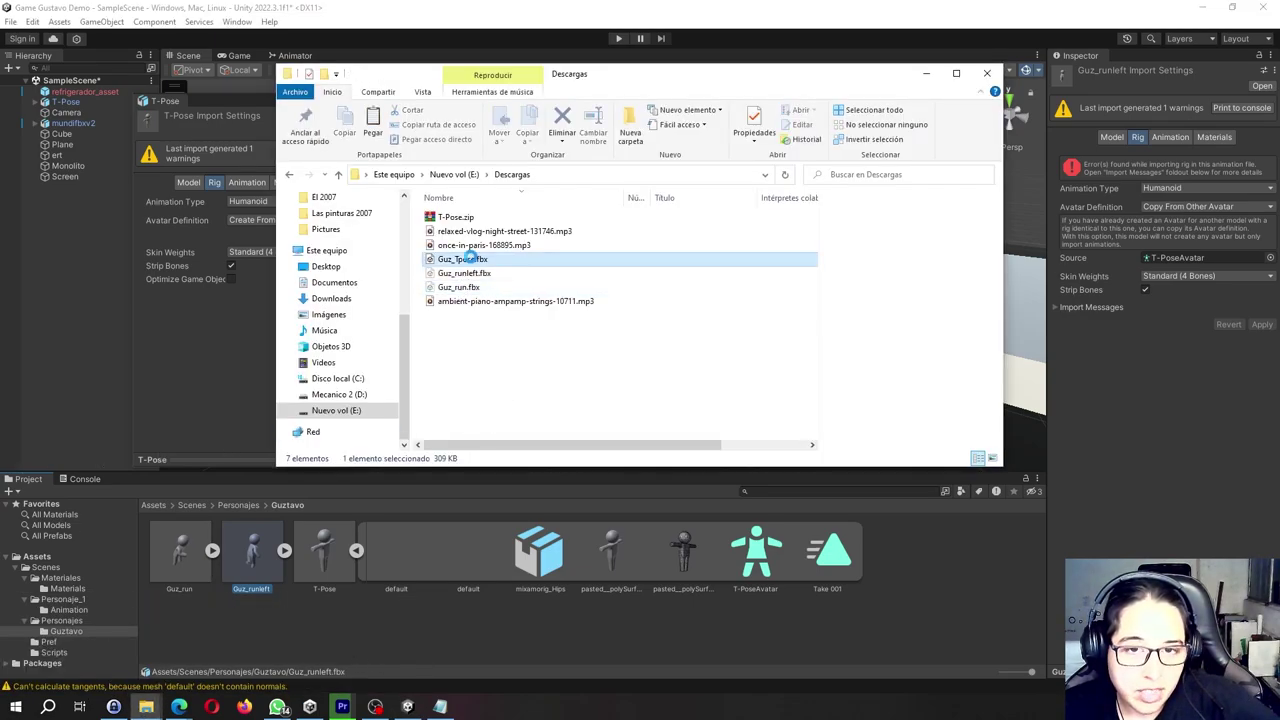
{"action": "left_click_drag", "start_coordinate": [470, 257], "coordinate": [896, 558]}
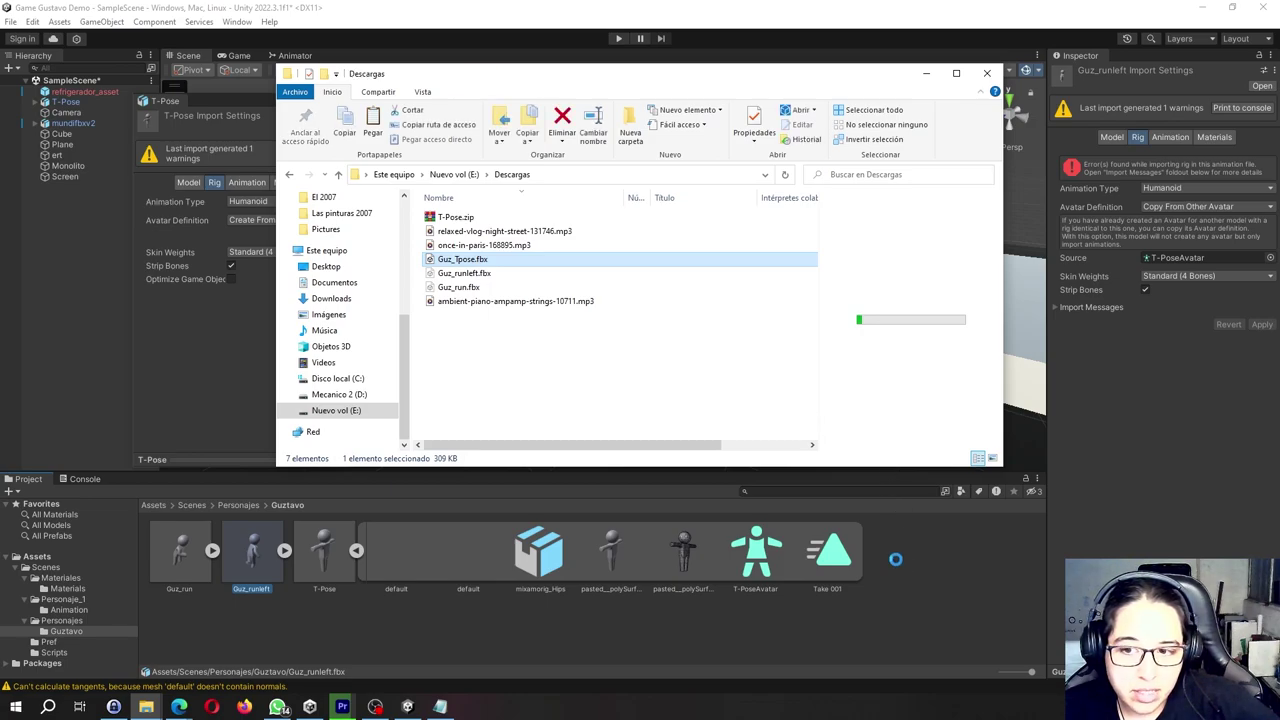
{"action": "left_click", "coordinate": [447, 622]}
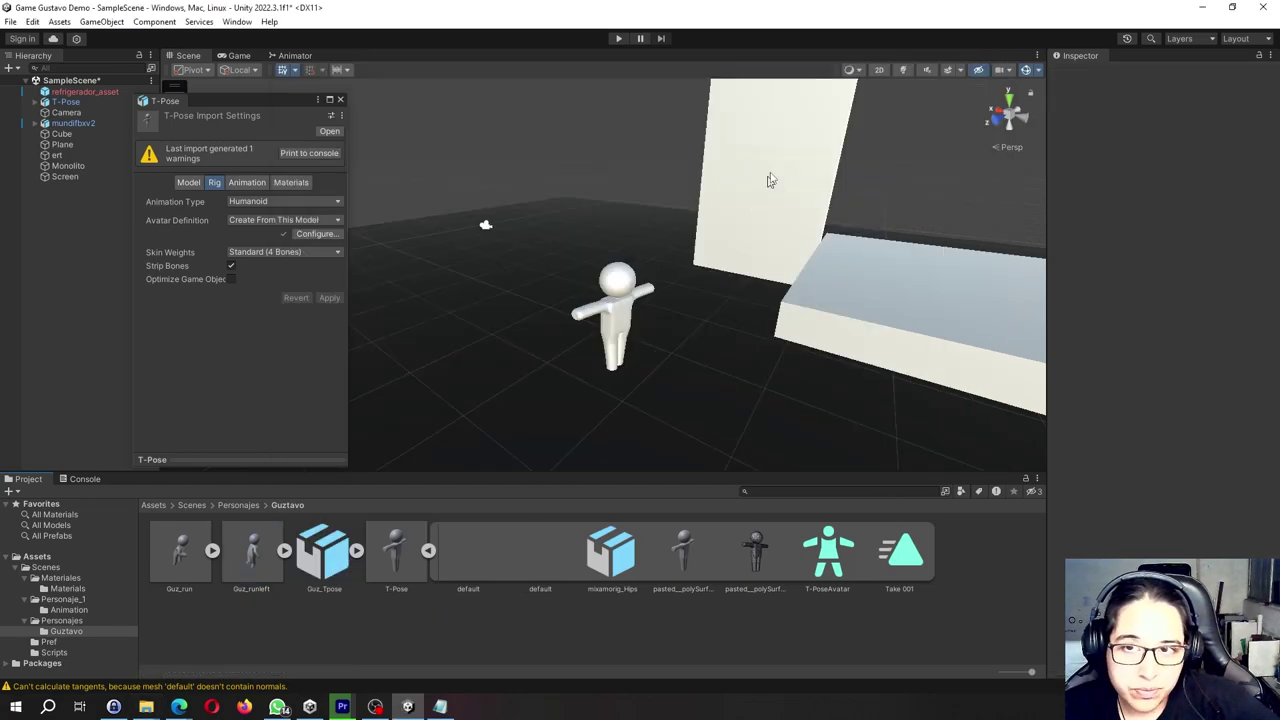
- Place the Guz_Tpose character in the scene and scale it to about 97.23
{"action": "left_click", "coordinate": [330, 554]}
{"action": "left_click", "coordinate": [358, 550]}
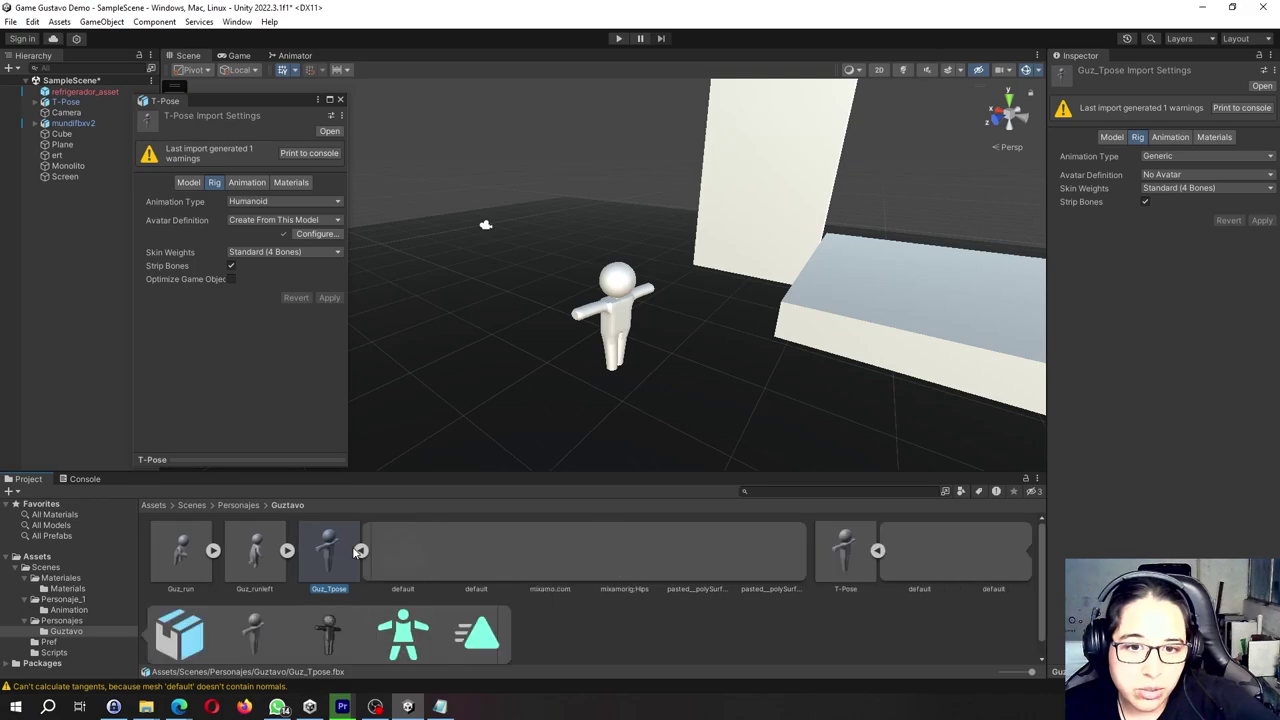
{"action": "left_click", "coordinate": [357, 551]}
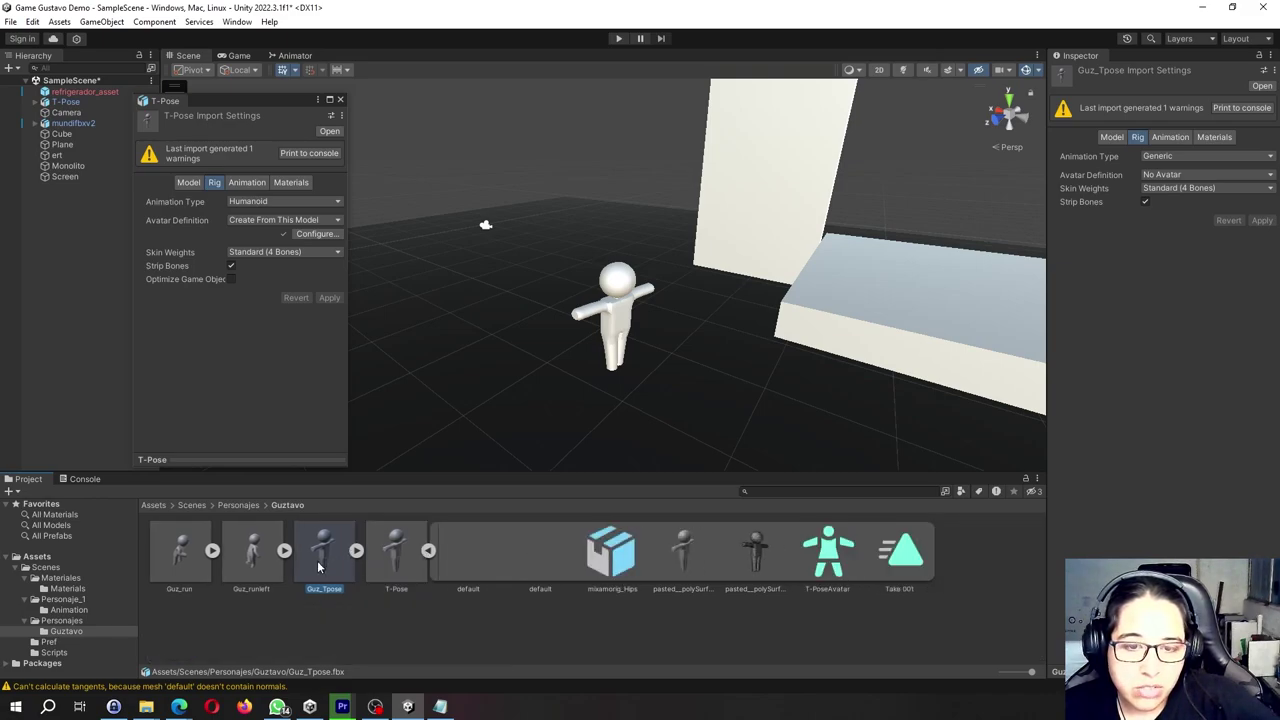
{"action": "left_click_drag", "start_coordinate": [317, 566], "coordinate": [500, 345]}
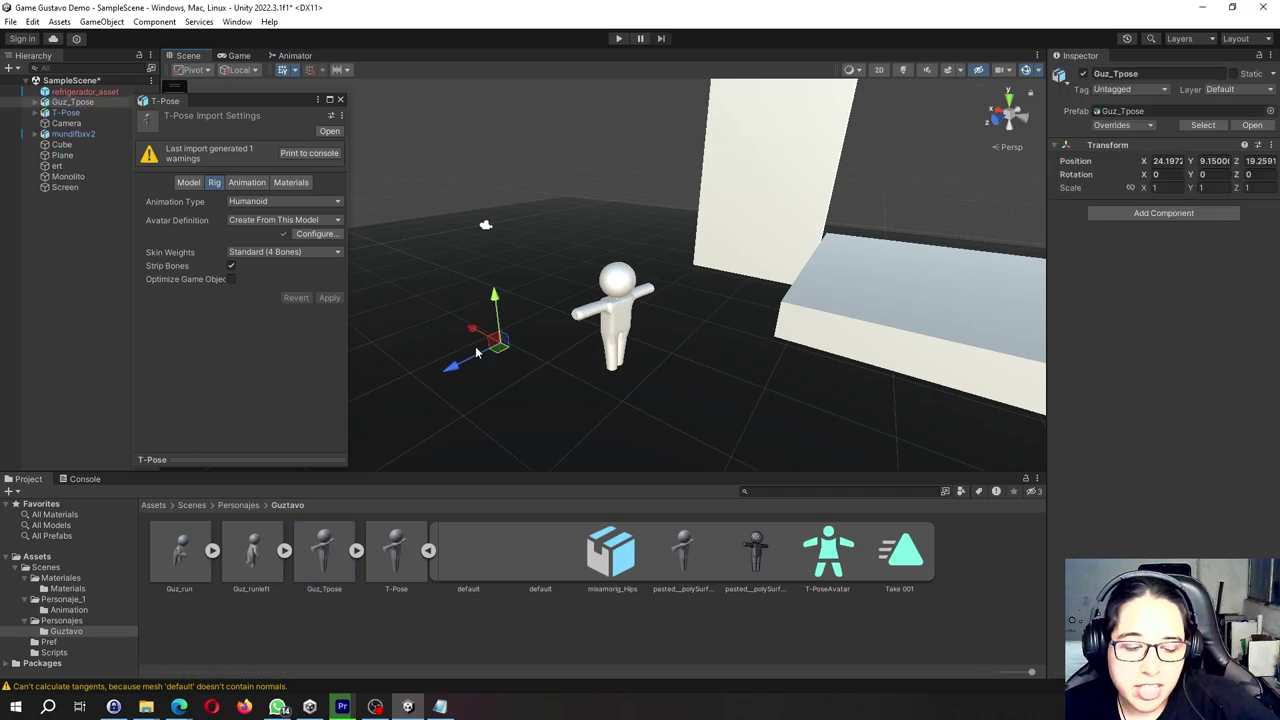
{"action": "key", "text": "e"}
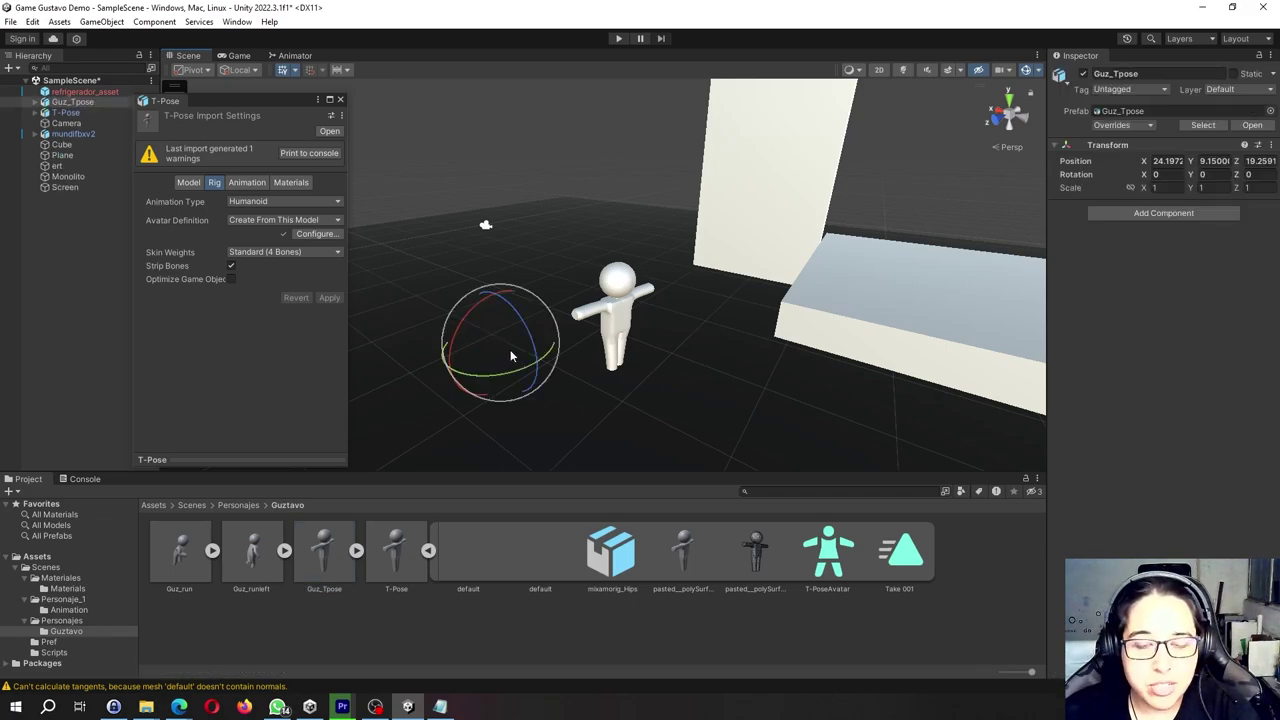
{"action": "key", "text": "r"}
{"action": "left_click_drag", "start_coordinate": [500, 343], "coordinate": [756, 403]}
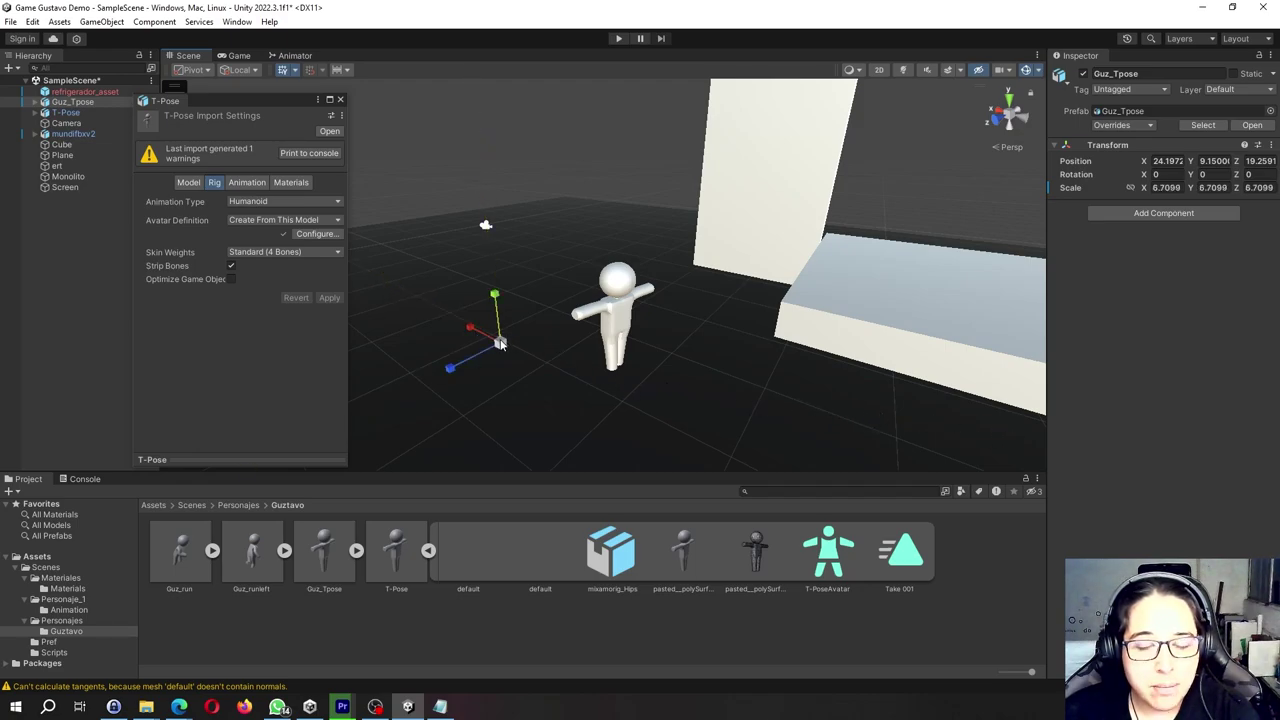
{"action": "left_click_drag", "start_coordinate": [500, 343], "coordinate": [951, 434]}
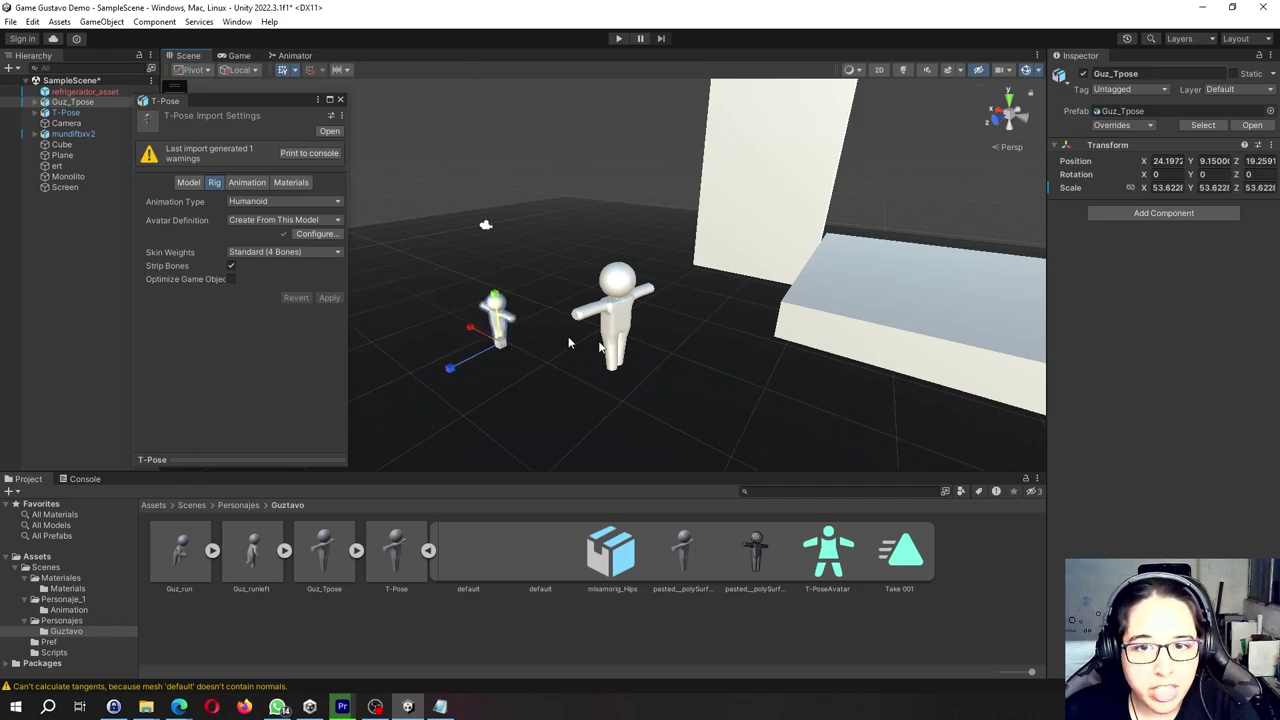
{"action": "left_click_drag", "start_coordinate": [500, 345], "coordinate": [603, 365]}
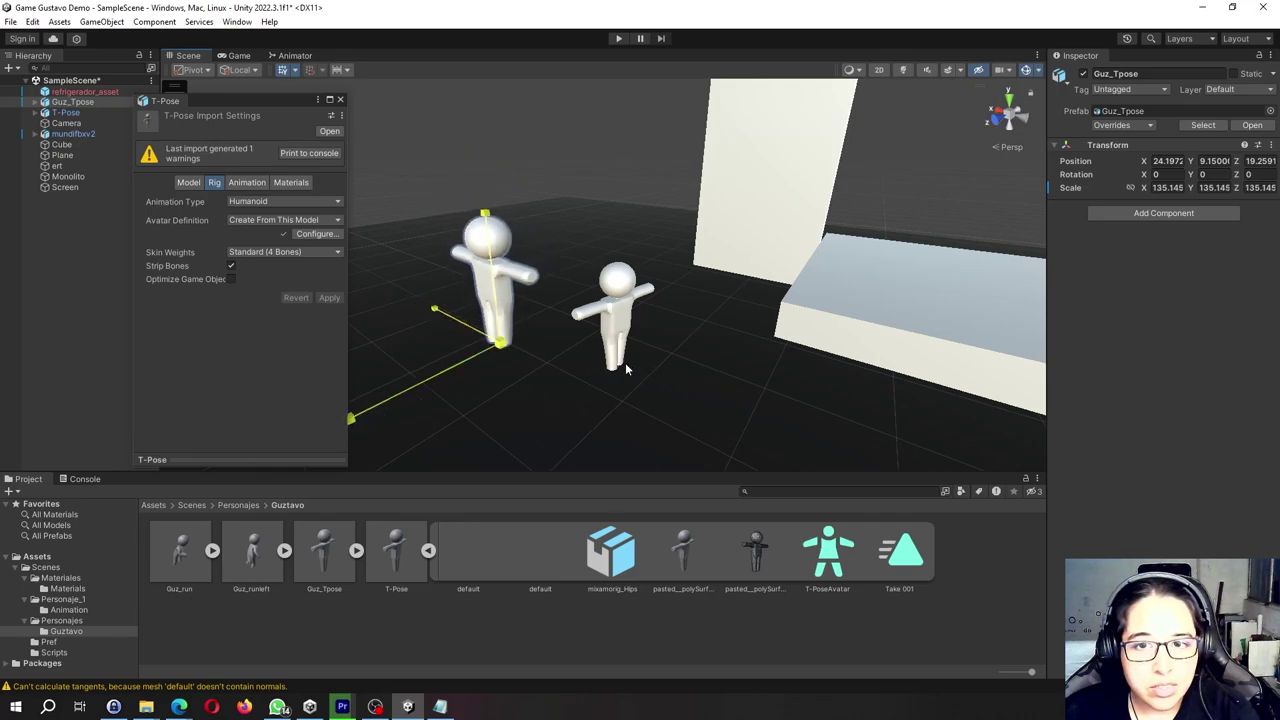
{"action": "left_click_drag", "start_coordinate": [603, 365], "coordinate": [573, 356]}
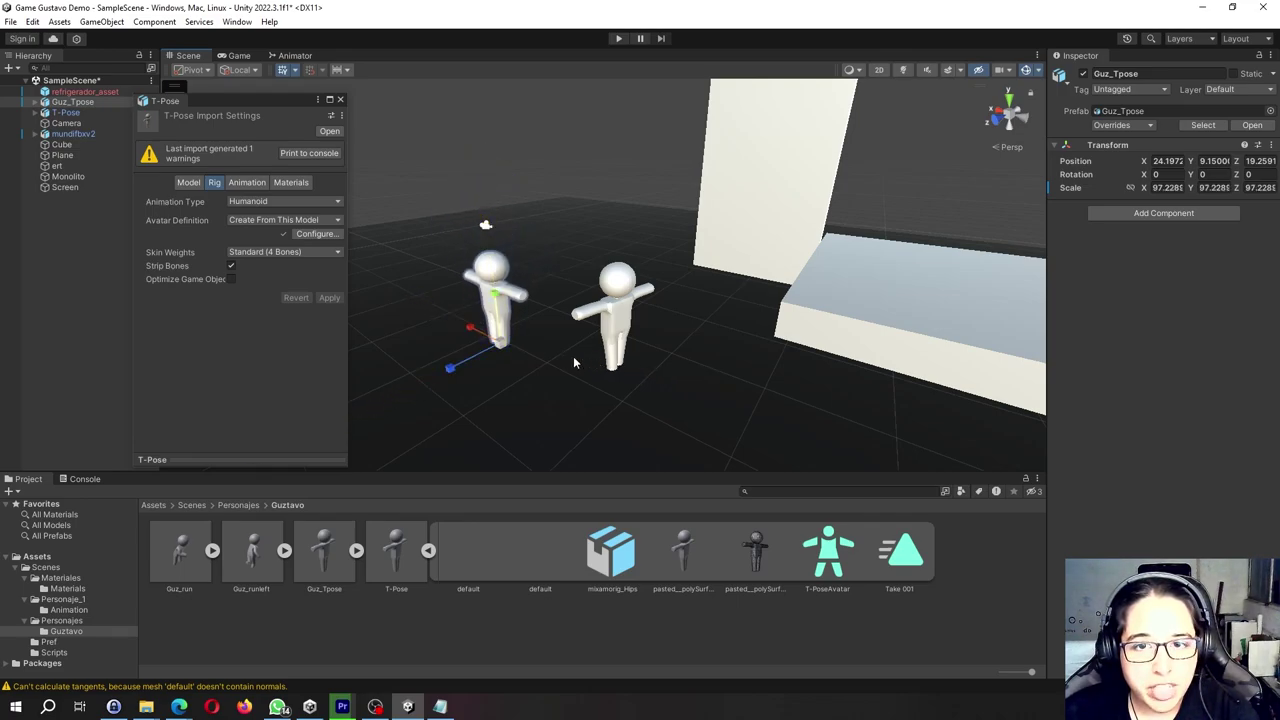
- Rotate the Guz_Tpose character about -89 degrees around Y
{"action": "key", "text": "q"}
{"action": "key", "text": "w"}
{"action": "key", "text": "e"}
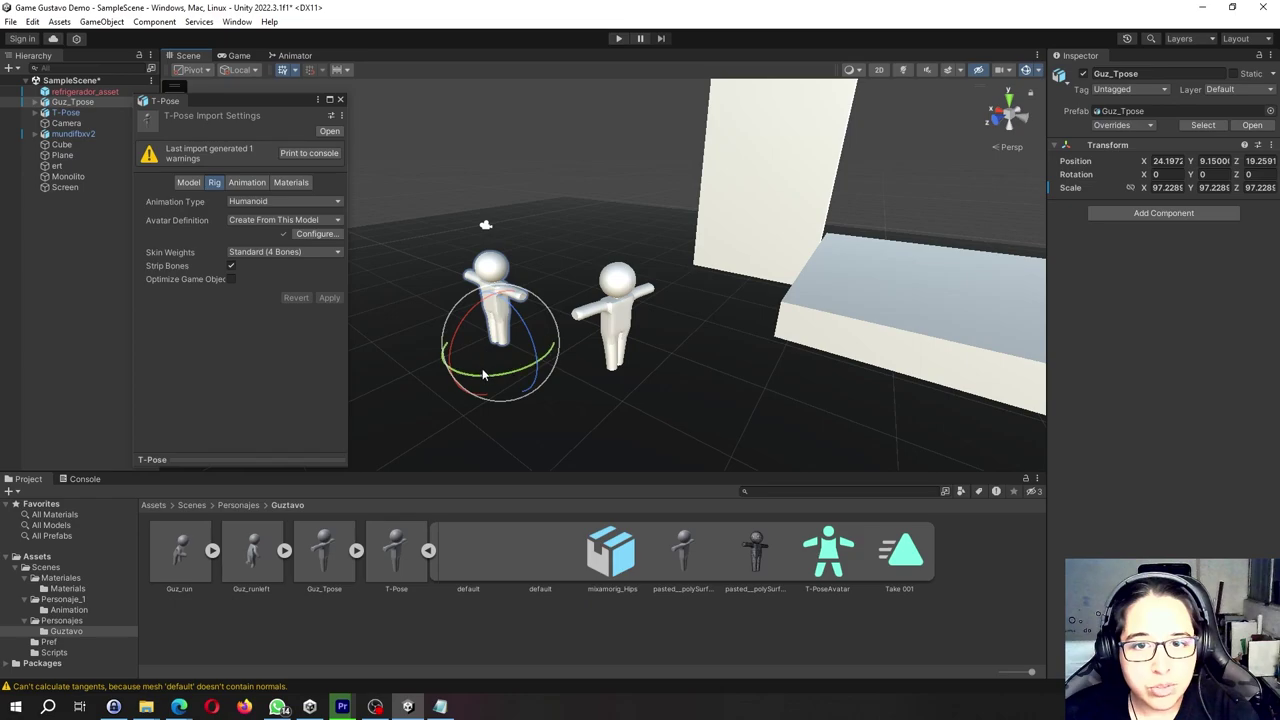
{"action": "mouse_move", "coordinate": [486, 377]}
{"action": "left_mouse_down"}
{"action": "mouse_move", "coordinate": [667, 347]}
{"action": "mouse_move", "coordinate": [638, 376]}
{"action": "left_mouse_up"}
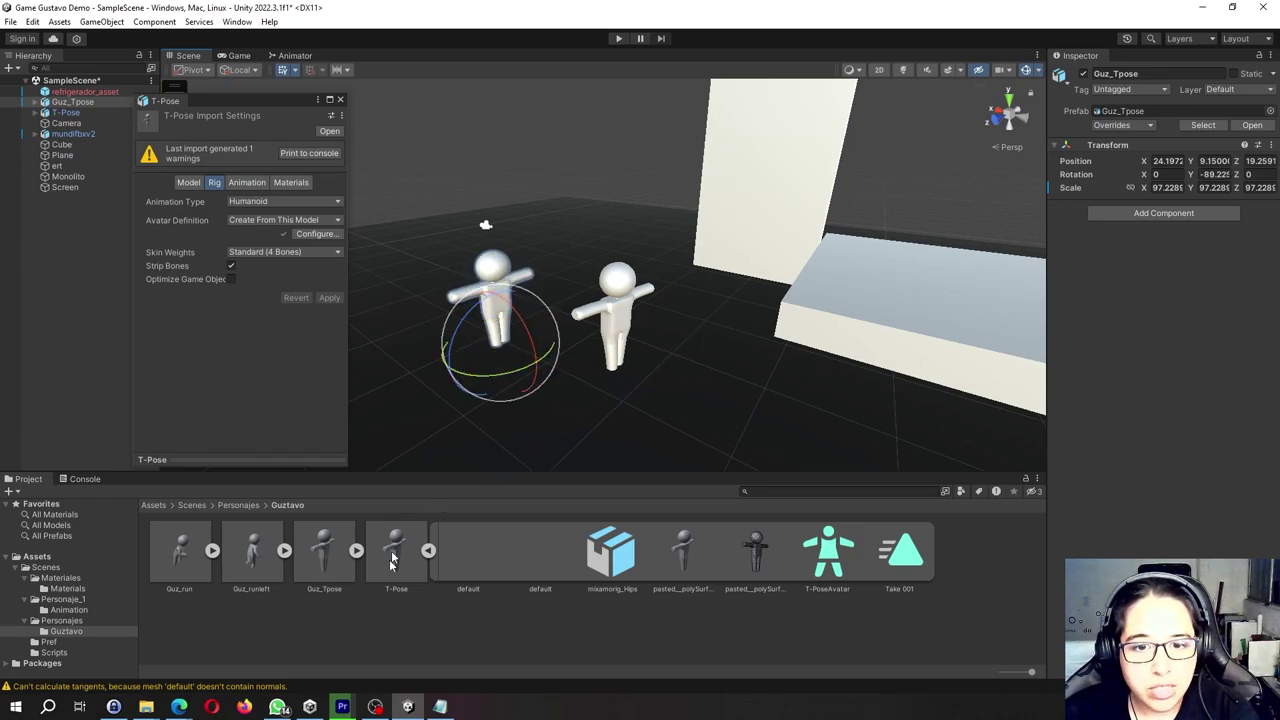
- Delete the old T-Pose character from the scene
{"action": "left_click", "coordinate": [396, 621]}
{"action": "left_click", "coordinate": [430, 550]}
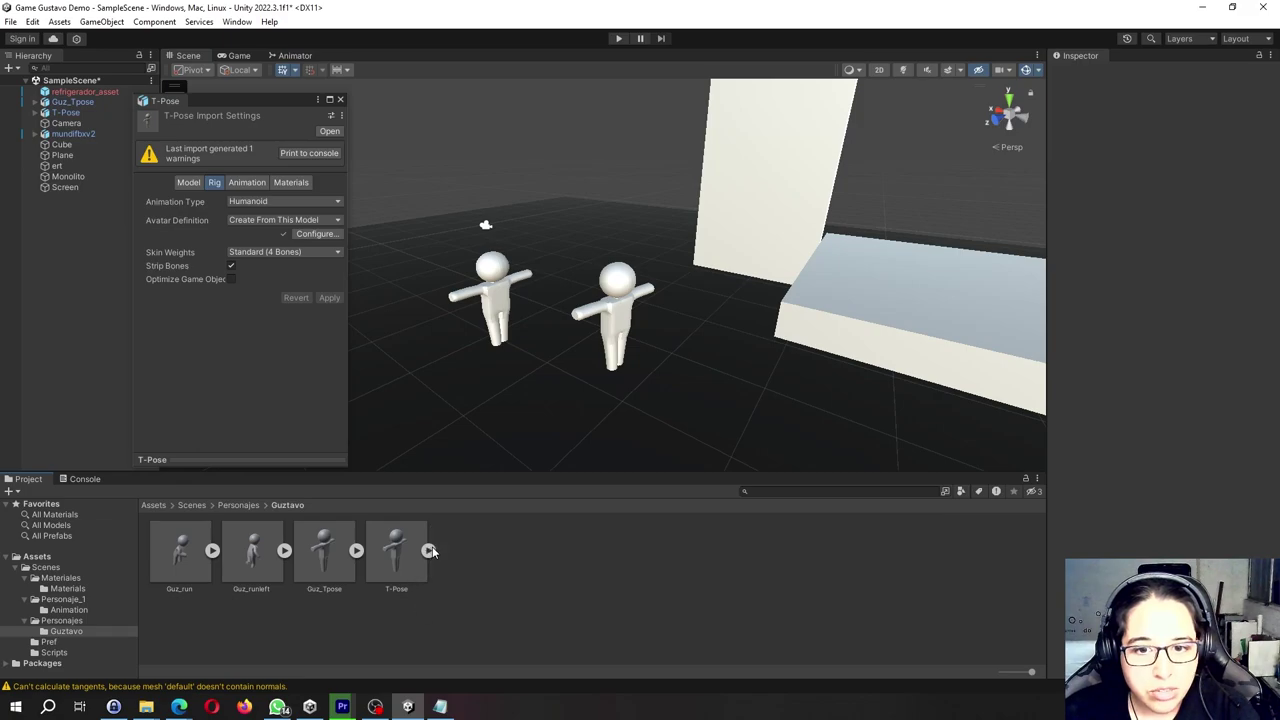
{"action": "left_click", "coordinate": [617, 312]}
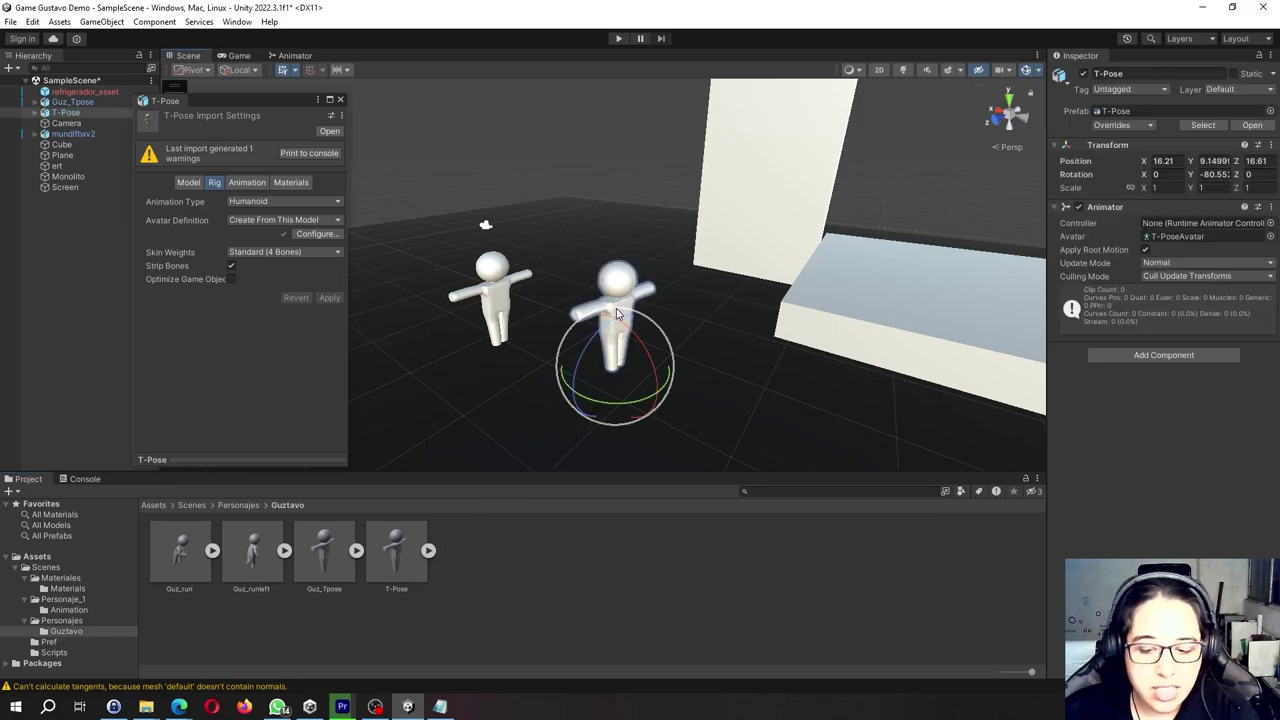
{"action": "key", "text": "Delete"}
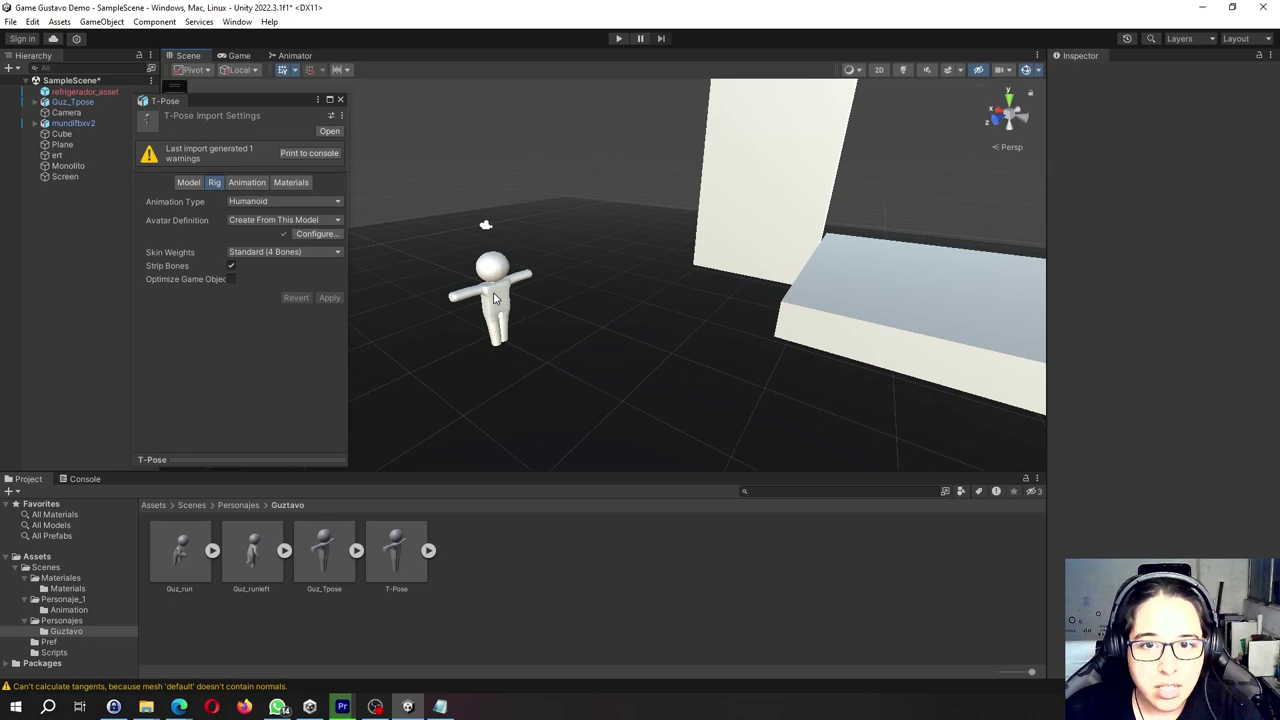
- Set the Guz_Tpose model's Animation Type to Humanoid via its Properties window and apply
{"action": "left_click", "coordinate": [498, 305]}
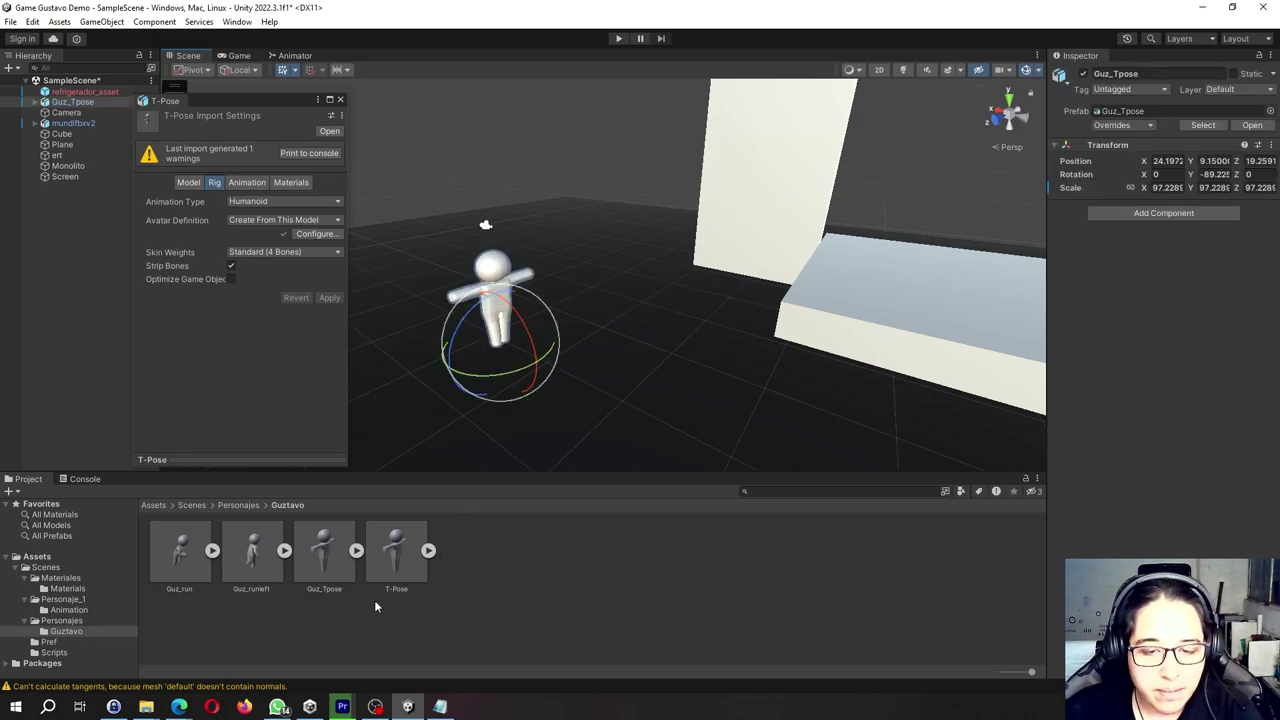
{"action": "left_click", "coordinate": [397, 568]}
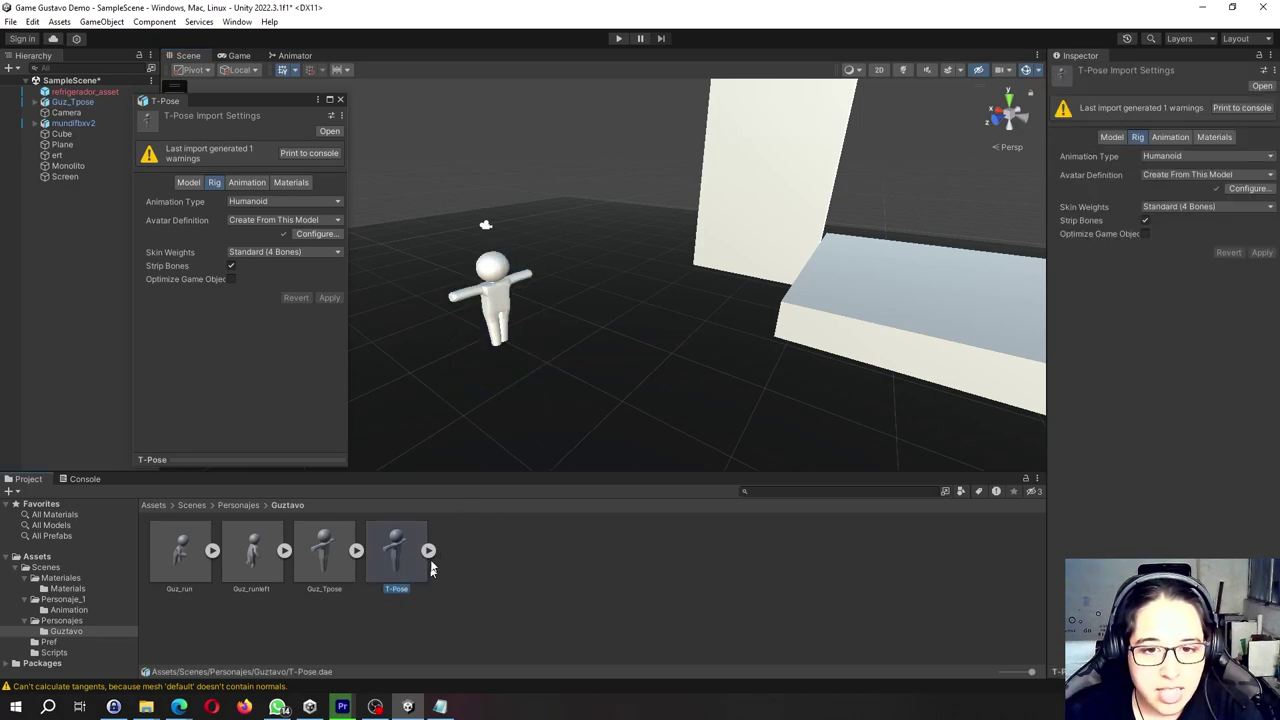
{"action": "left_click", "coordinate": [328, 562]}
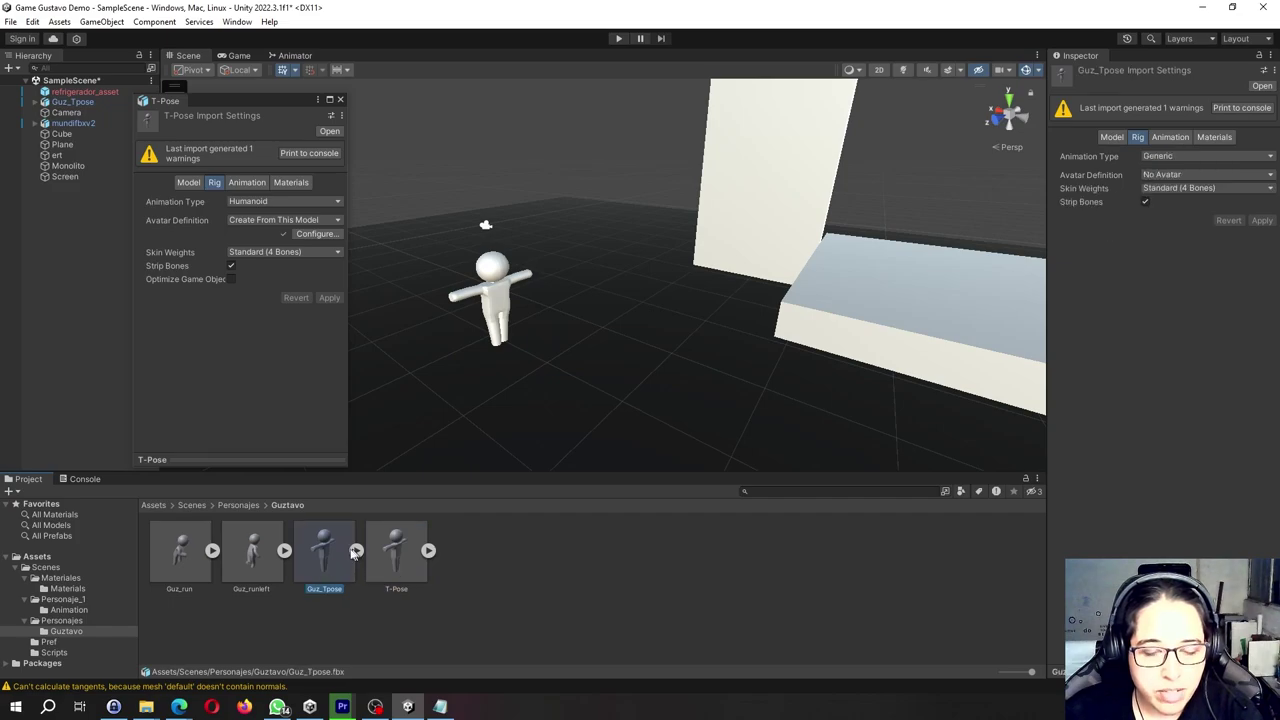
{"action": "right_click", "coordinate": [319, 556]}
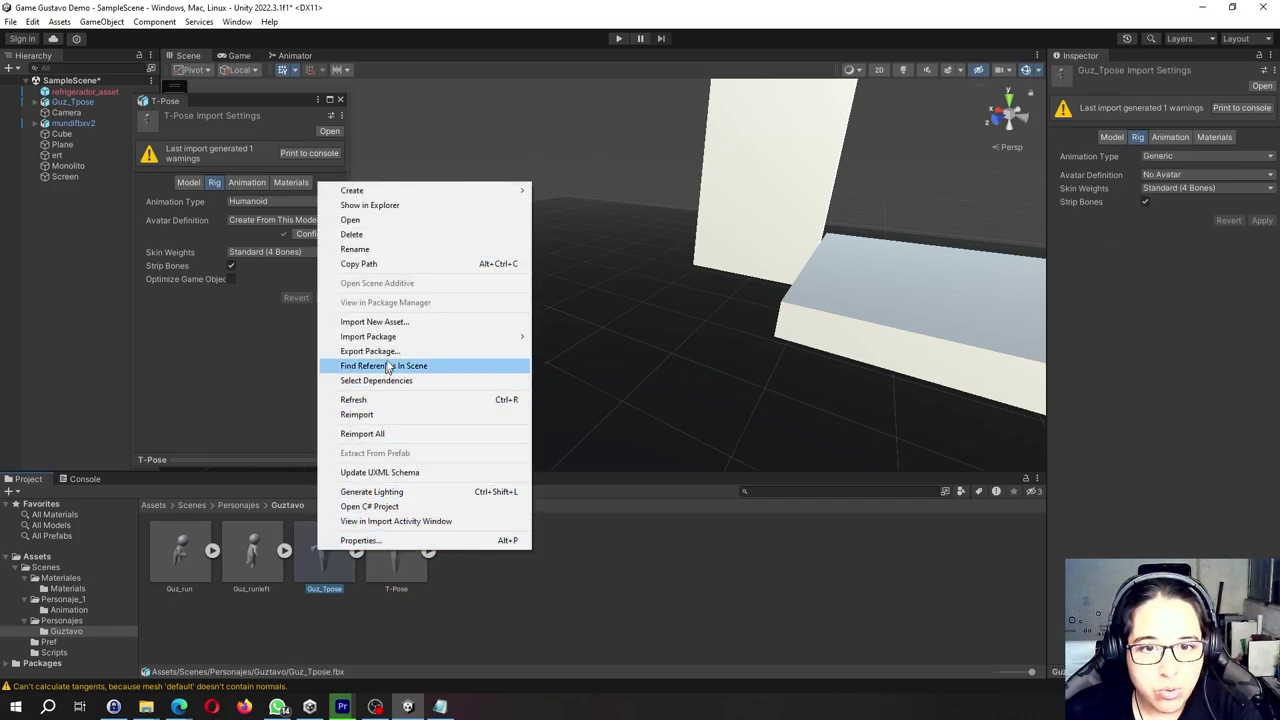
{"action": "left_click", "coordinate": [360, 540]}
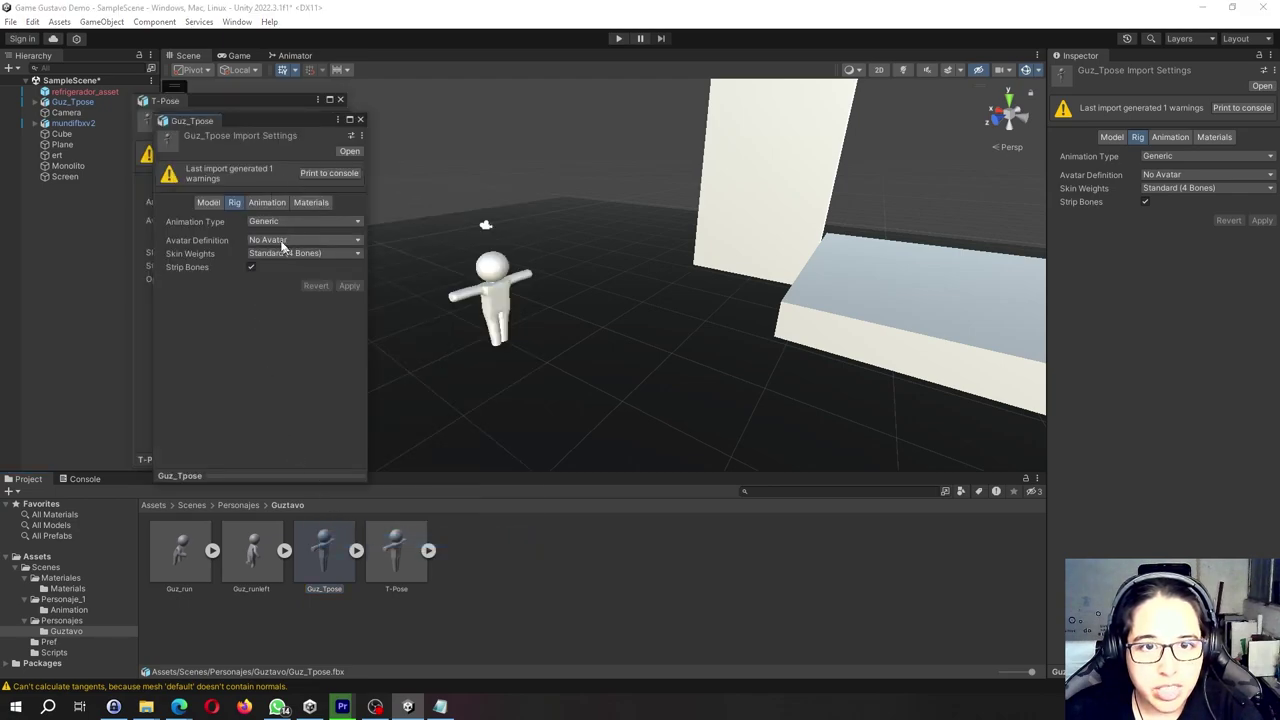
{"action": "left_click", "coordinate": [279, 222]}
{"action": "left_click", "coordinate": [272, 268]}
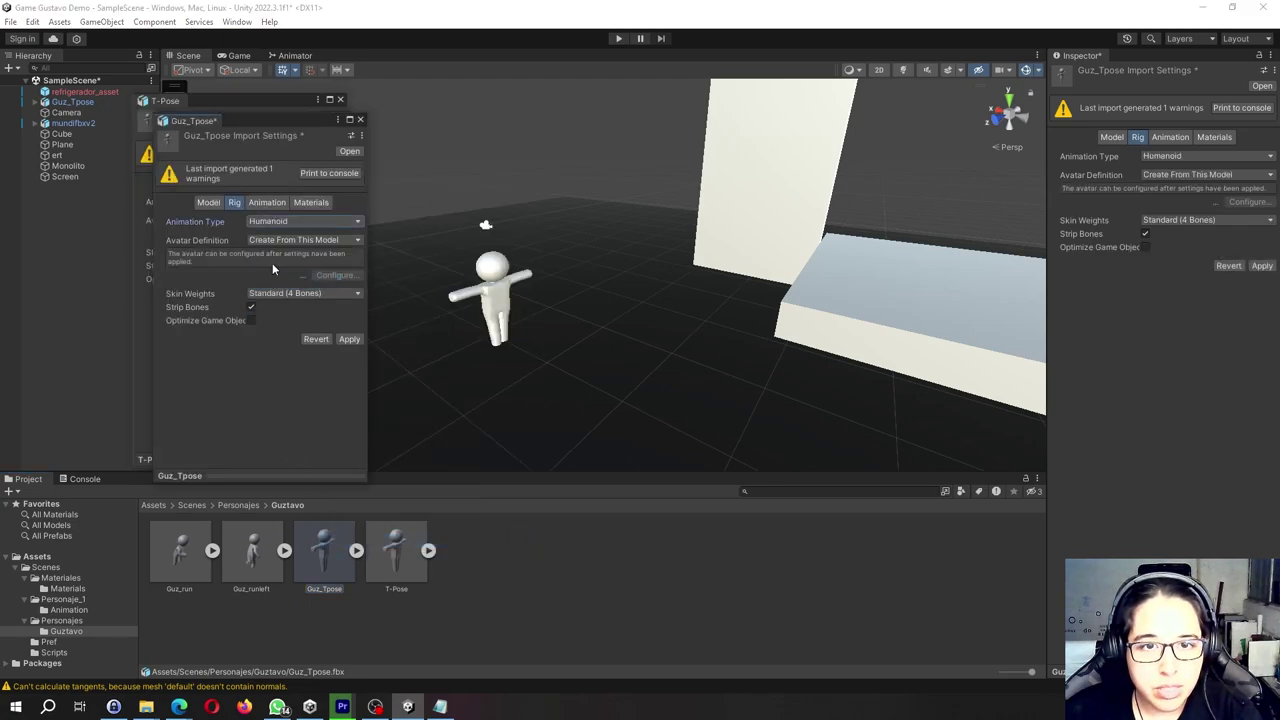
{"action": "left_click", "coordinate": [349, 340]}
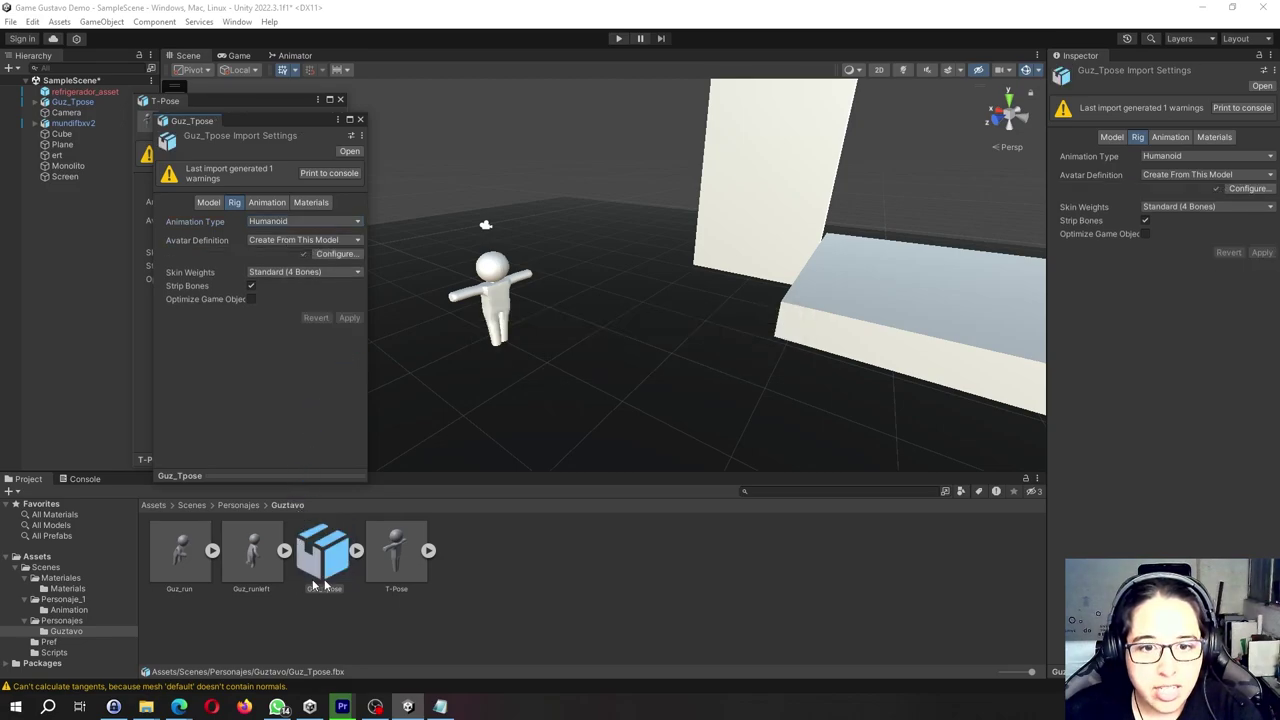
- Delete the old T-Pose asset from the Guztavo folder
{"action": "left_click", "coordinate": [390, 563]}
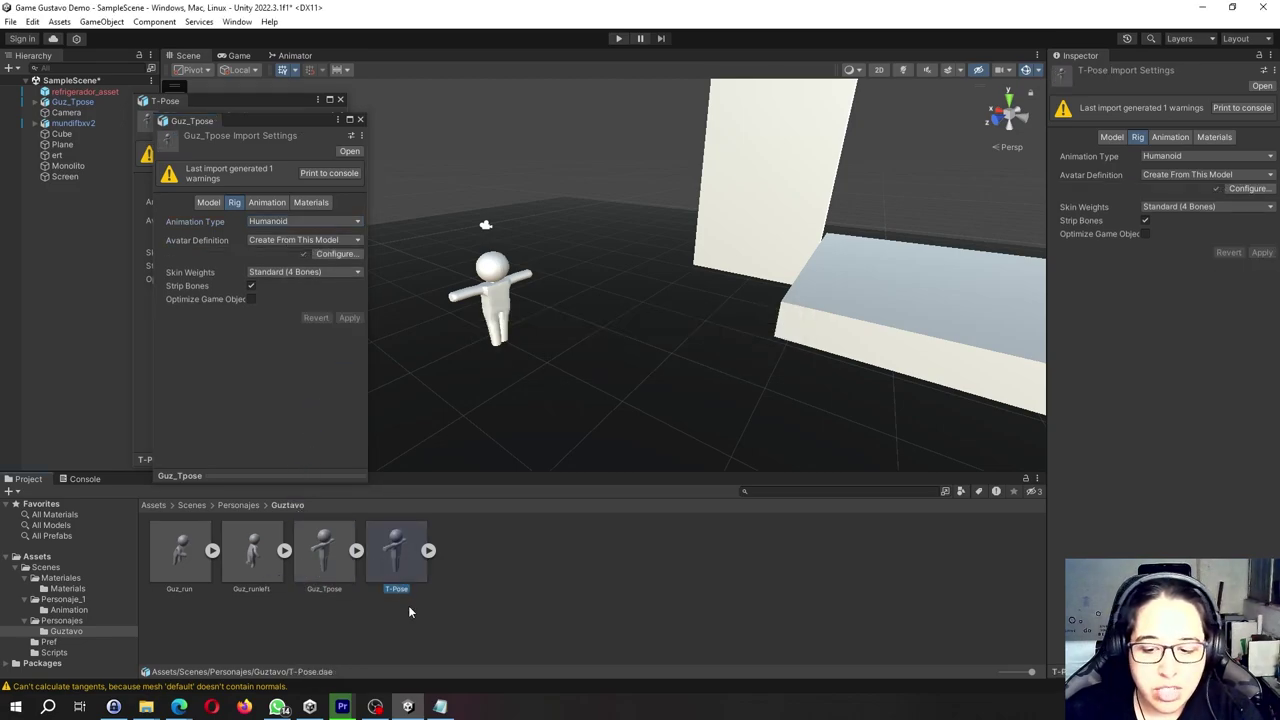
{"action": "key", "text": "Delete"}
{"action": "key", "text": "Return"}
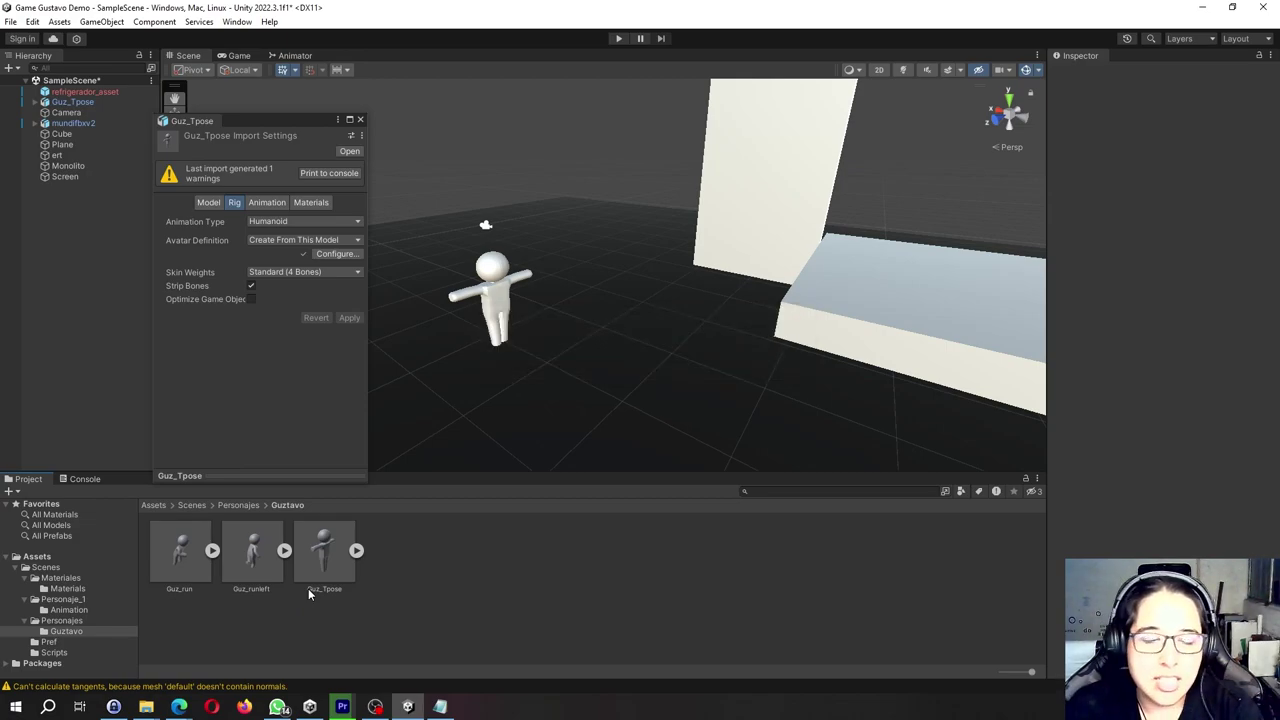
- Make Guz_runleft copy Guz_TposeAvatar as its source avatar and apply
{"action": "left_click", "coordinate": [261, 556]}
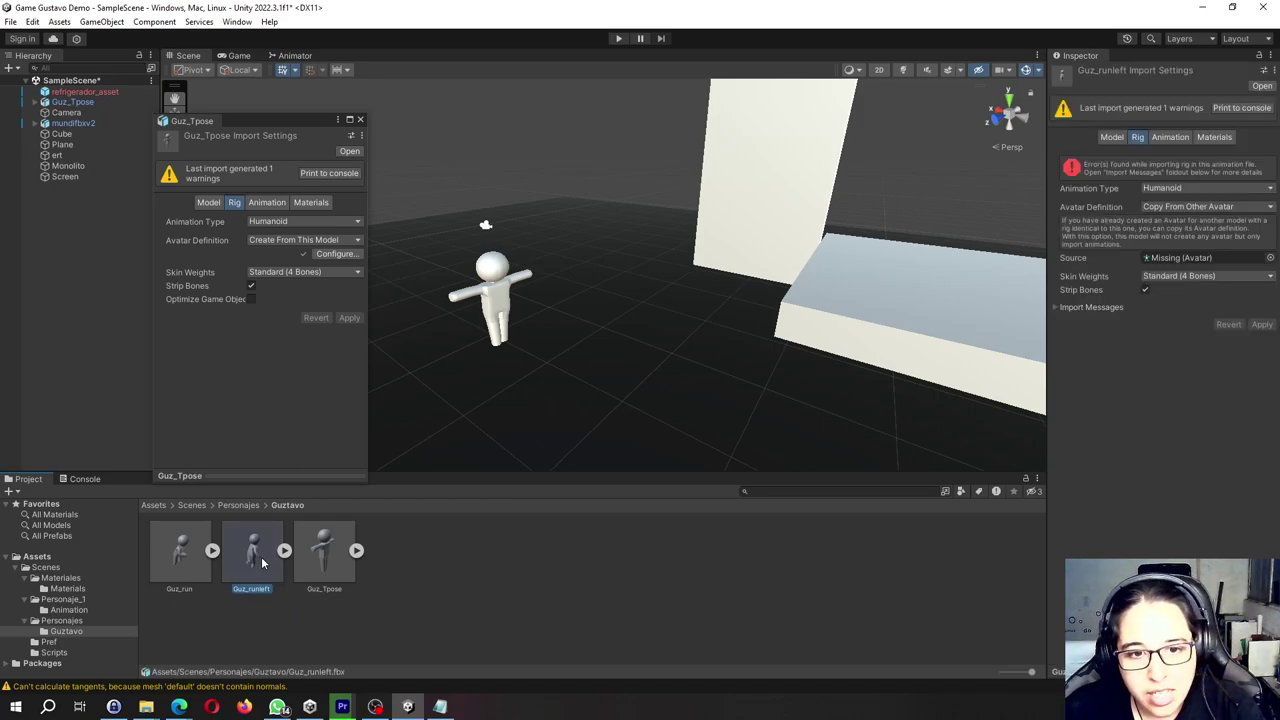
{"action": "left_click", "coordinate": [357, 551]}
{"action": "left_click", "coordinate": [530, 558]}
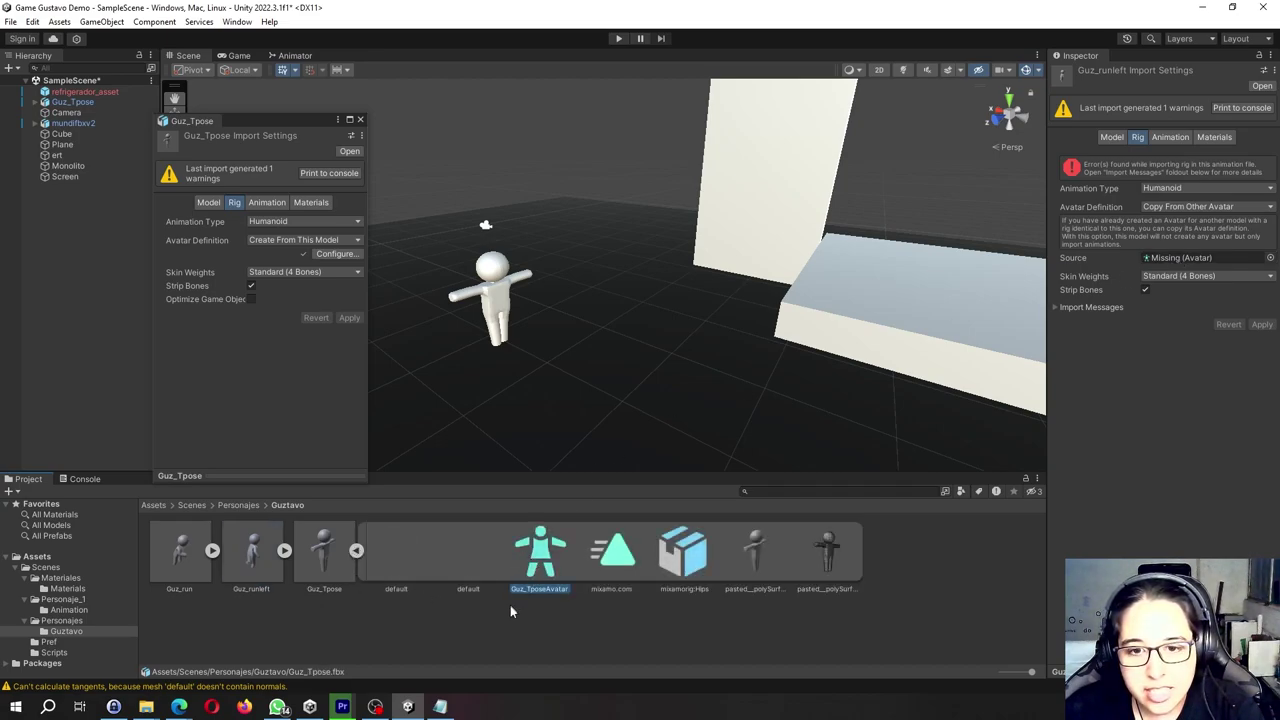
{"action": "left_click", "coordinate": [252, 552]}
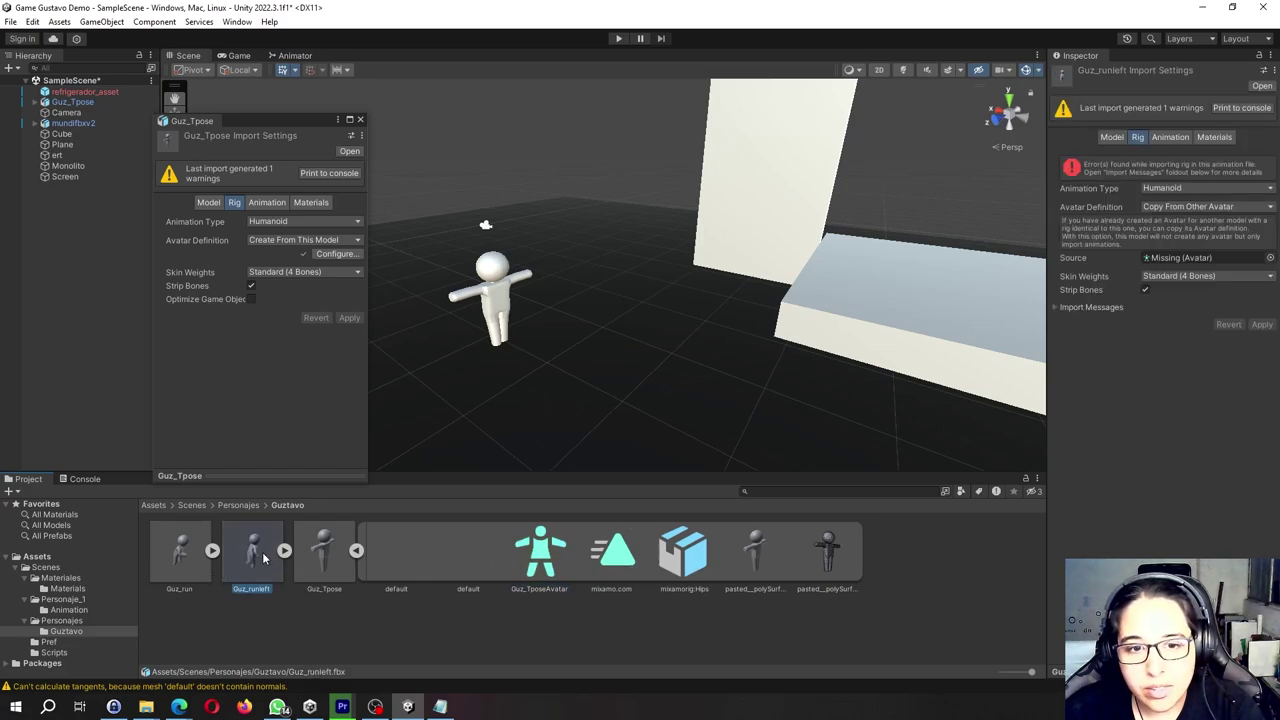
{"action": "left_click_drag", "start_coordinate": [540, 556], "coordinate": [1186, 258]}
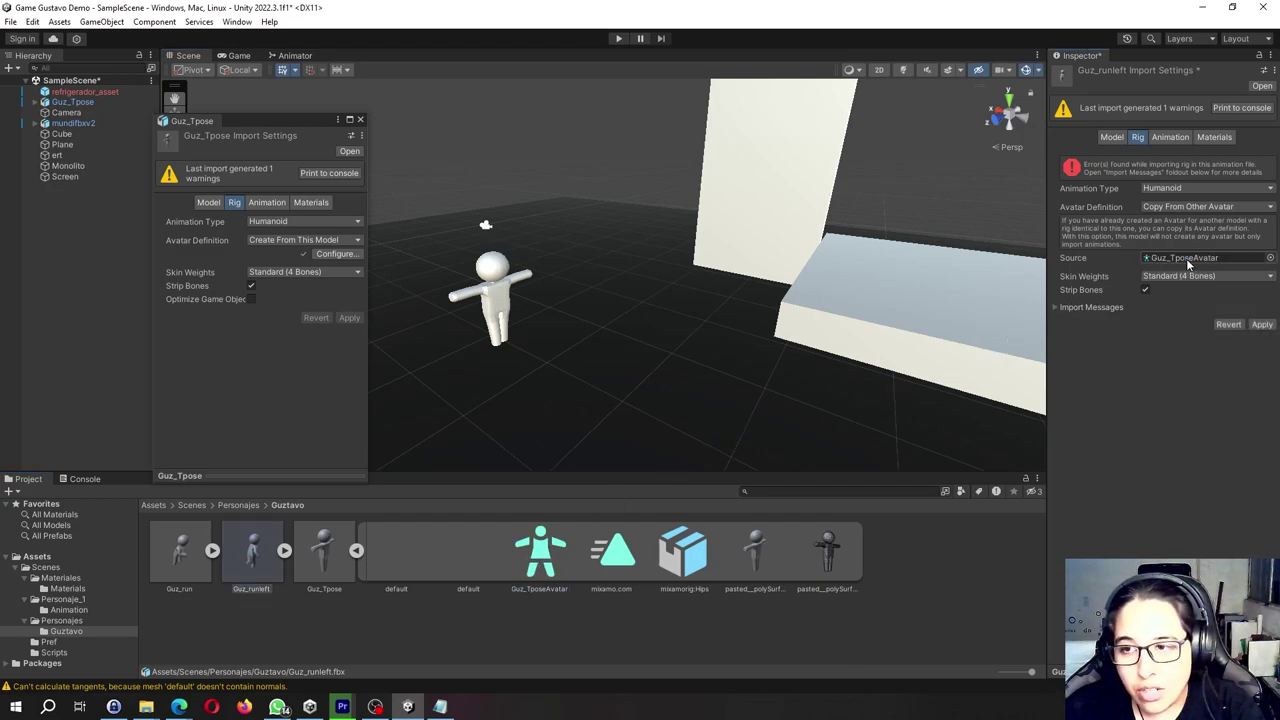
{"action": "left_click", "coordinate": [1262, 324]}
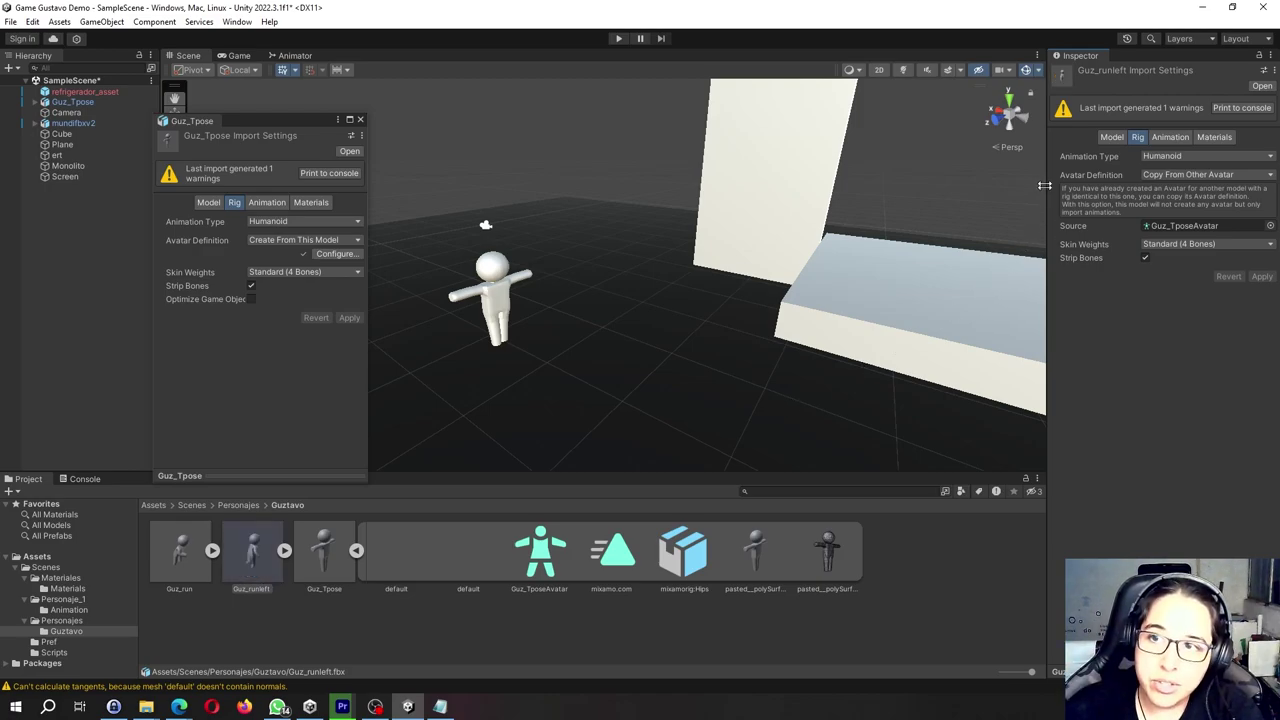
- Make Guz_run copy Guz_TposeAvatar as its source avatar, apply, then reselect Guz_runleft
{"action": "left_click", "coordinate": [174, 566]}
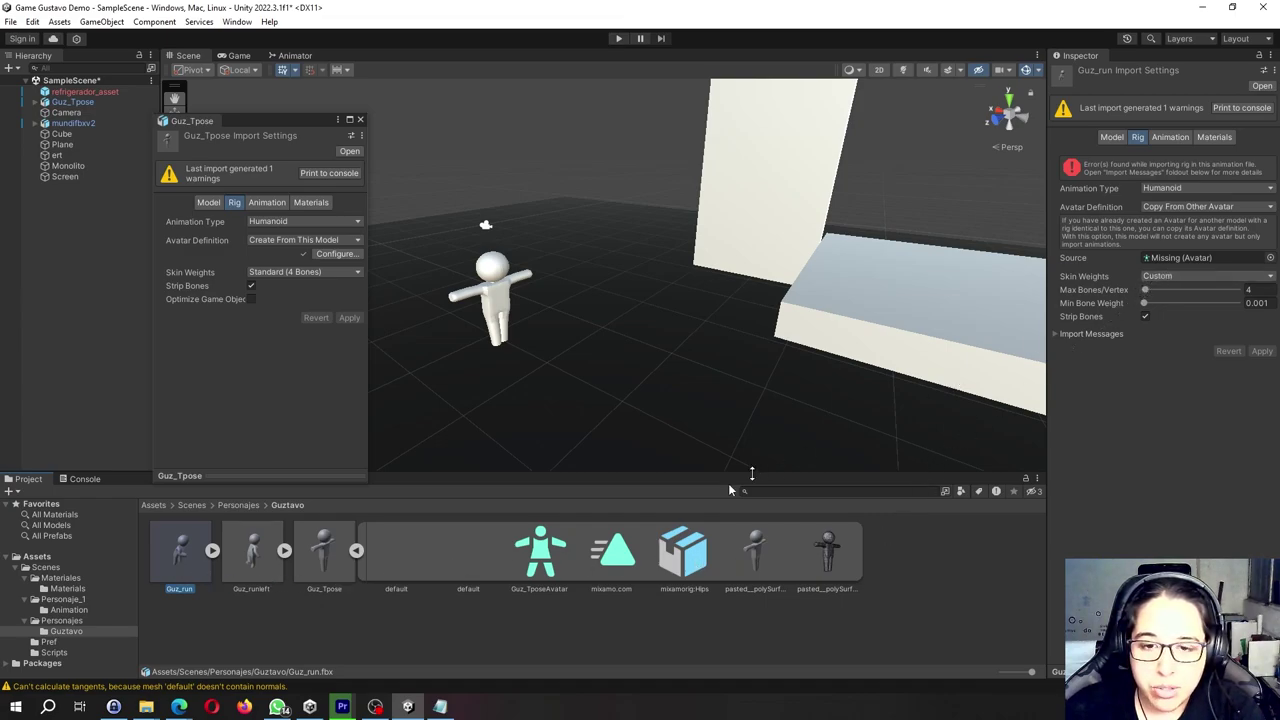
{"action": "left_click_drag", "start_coordinate": [558, 562], "coordinate": [1200, 260]}
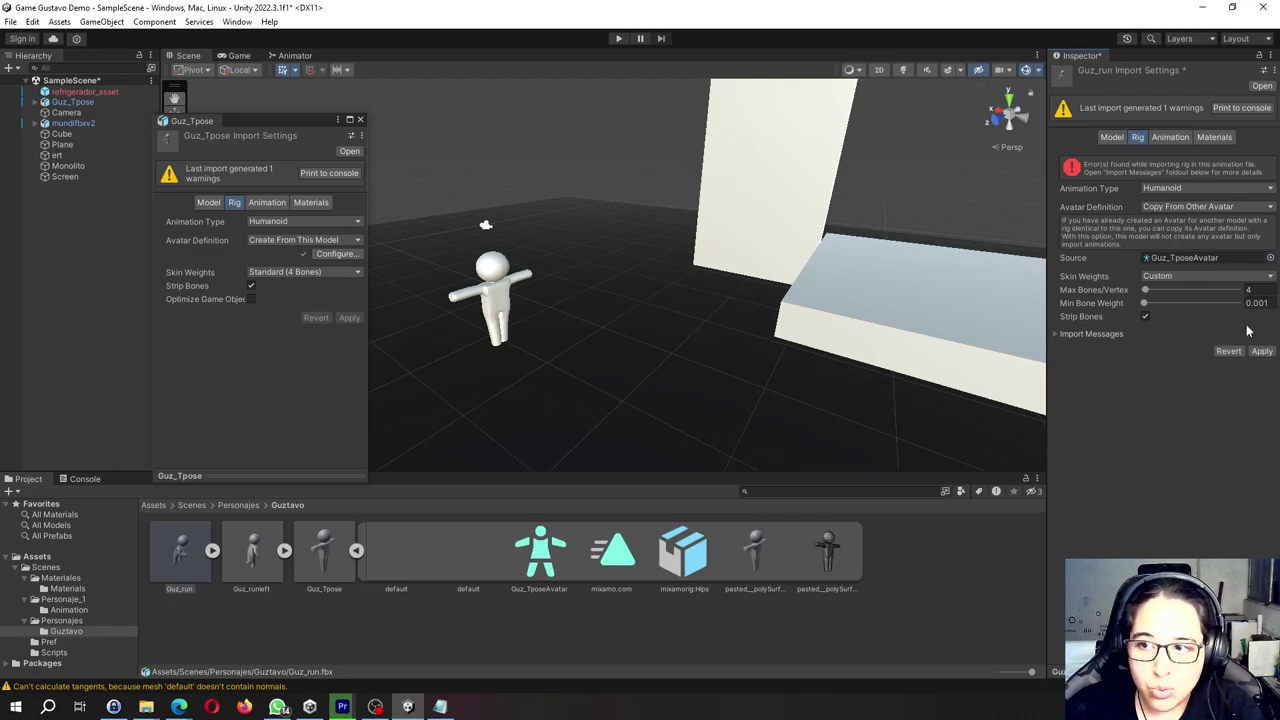
{"action": "left_click", "coordinate": [1258, 354]}
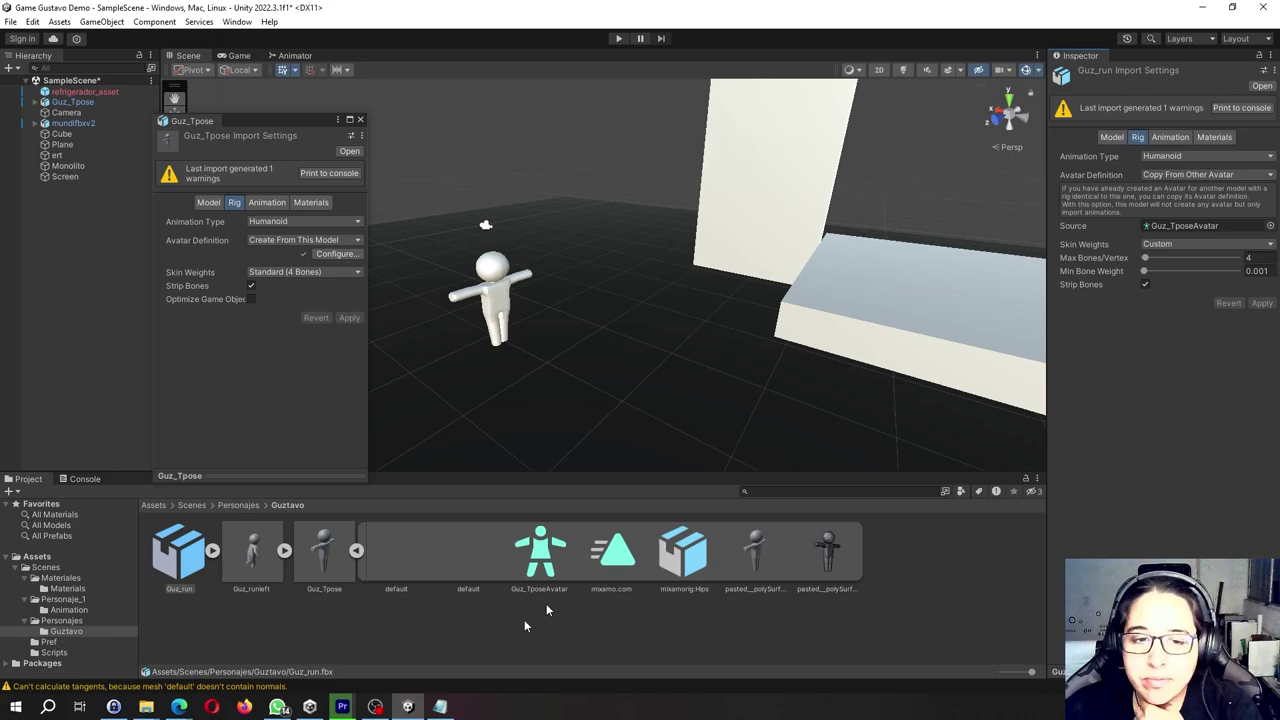
{"action": "left_click", "coordinate": [212, 622]}
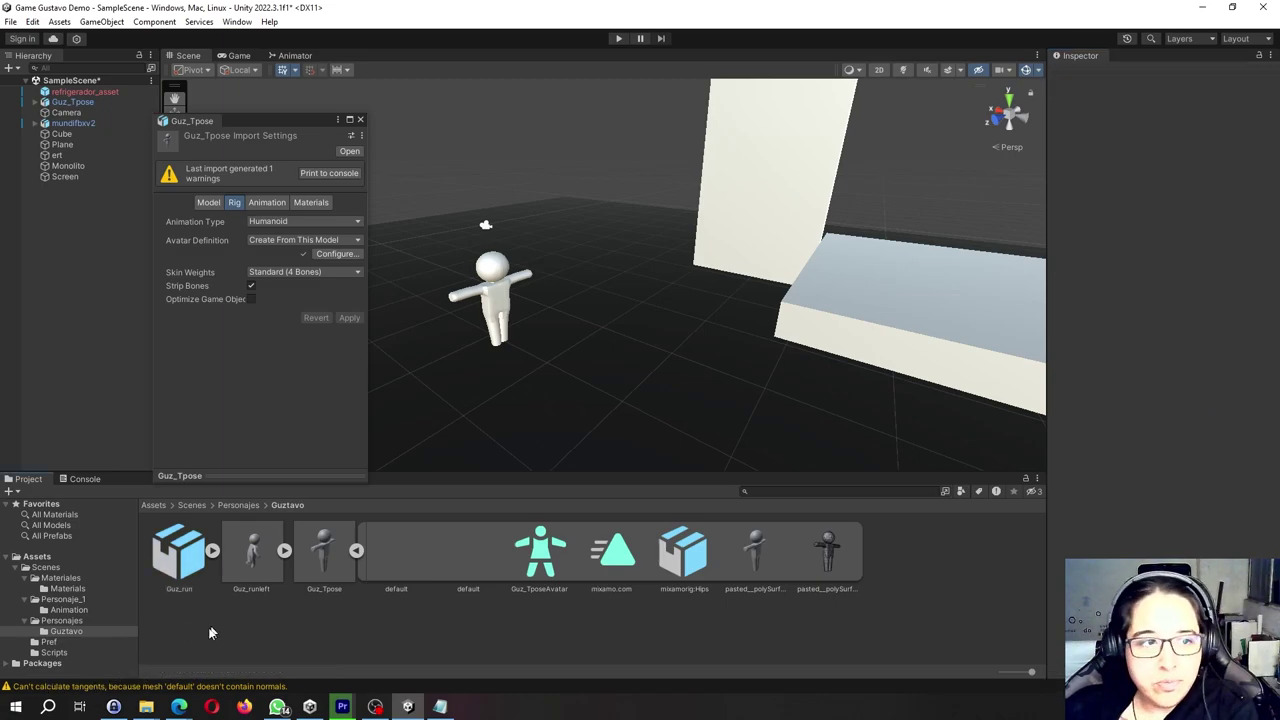
{"action": "left_click", "coordinate": [247, 573]}
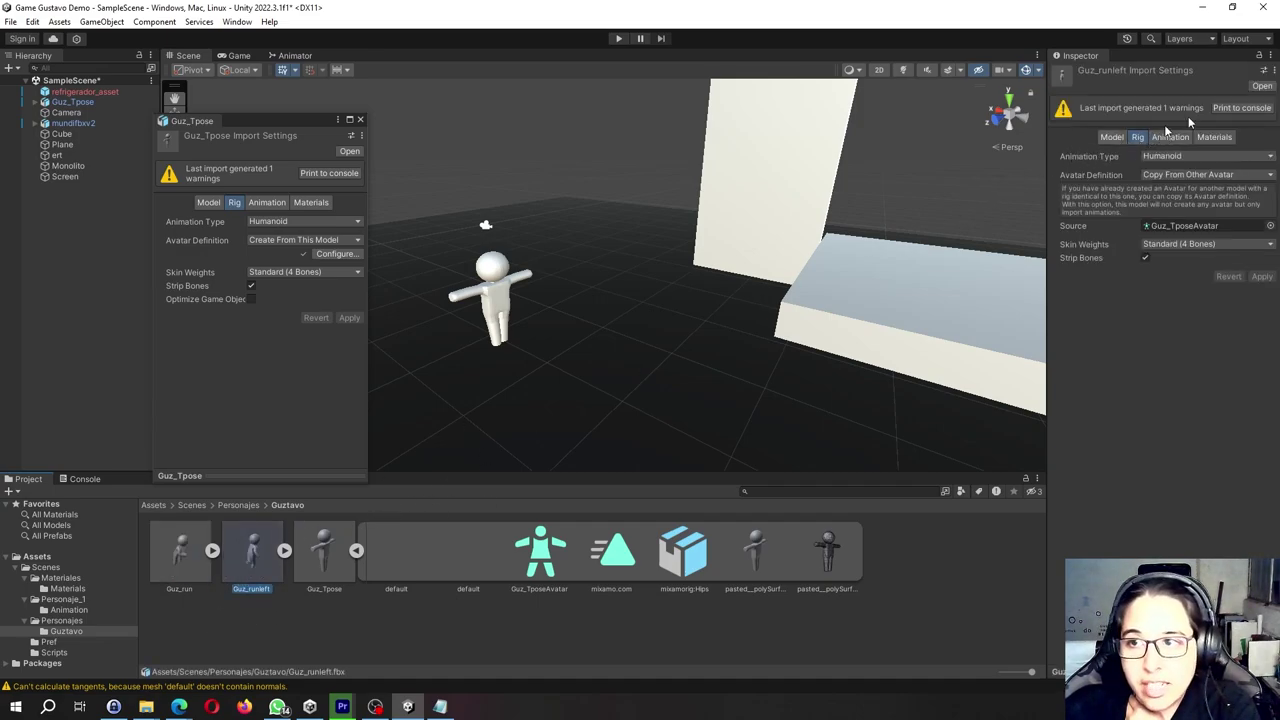
- Turn on Loop Time for the Guz_runleft clip in the Animation tab
{"action": "left_click", "coordinate": [1168, 137]}
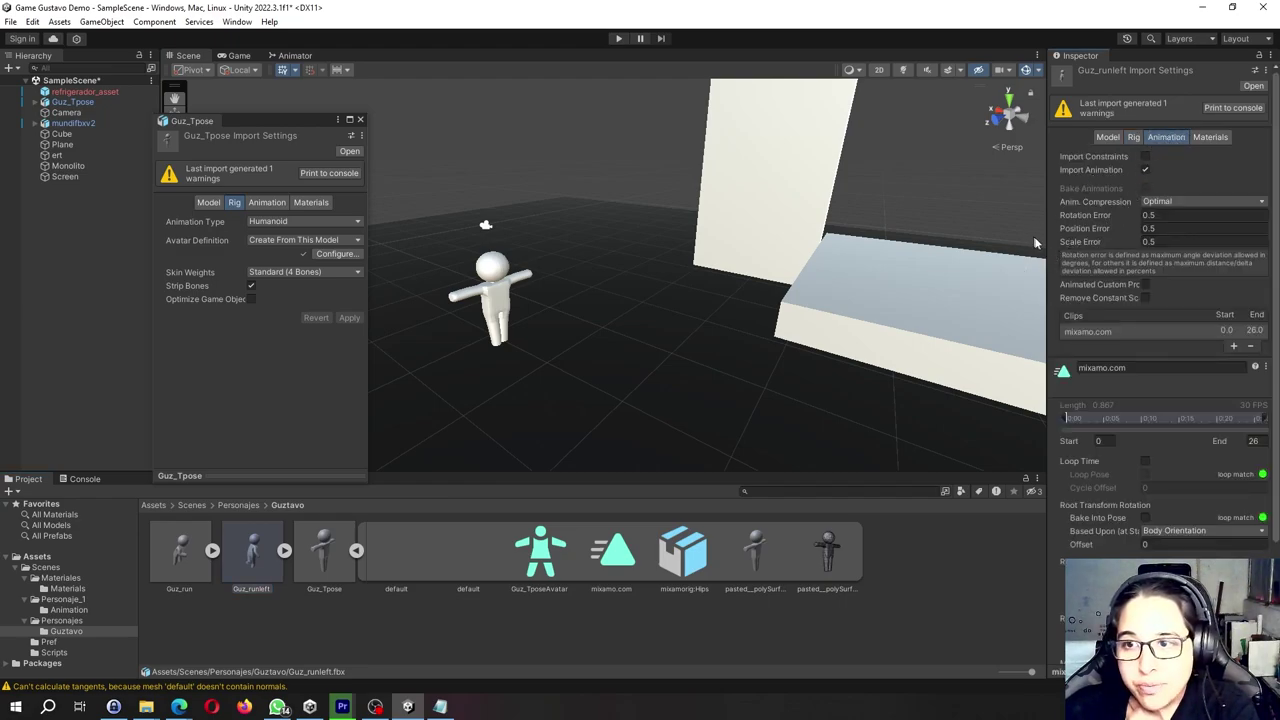
{"action": "left_click_drag", "start_coordinate": [1043, 242], "coordinate": [918, 262]}
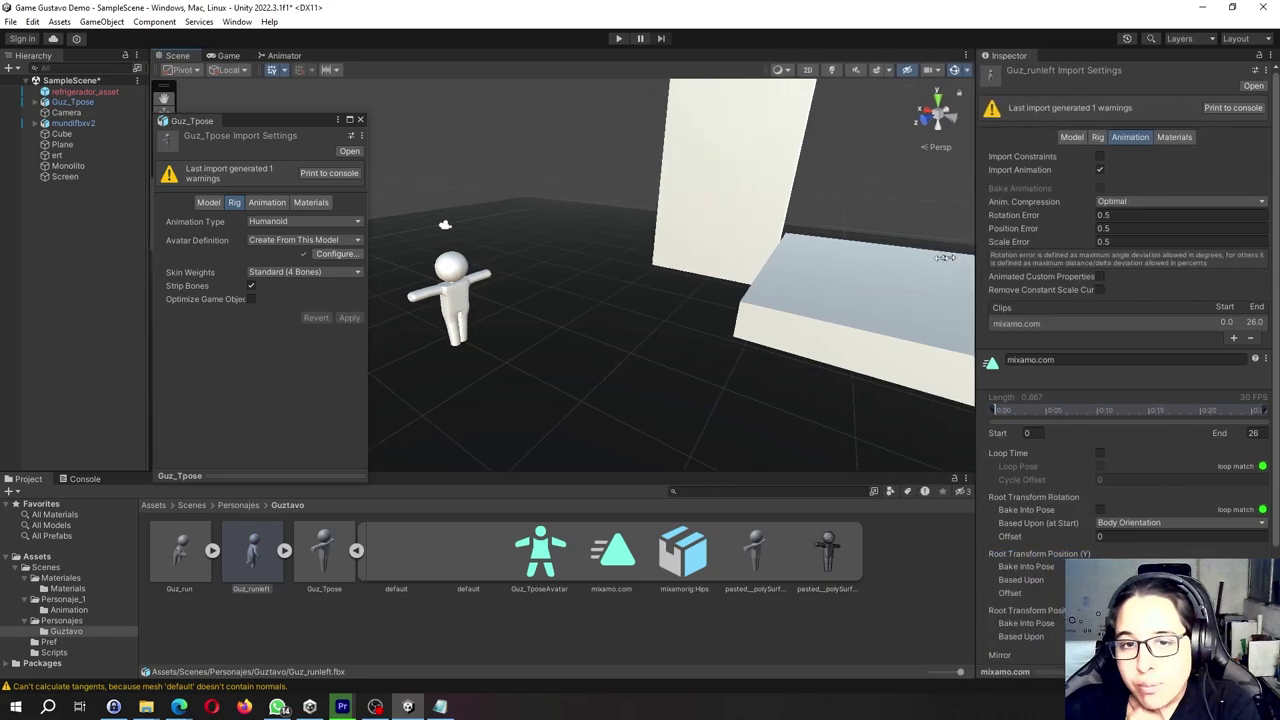
{"action": "middle_click_drag", "start_coordinate": [567, 319], "coordinate": [639, 323]}
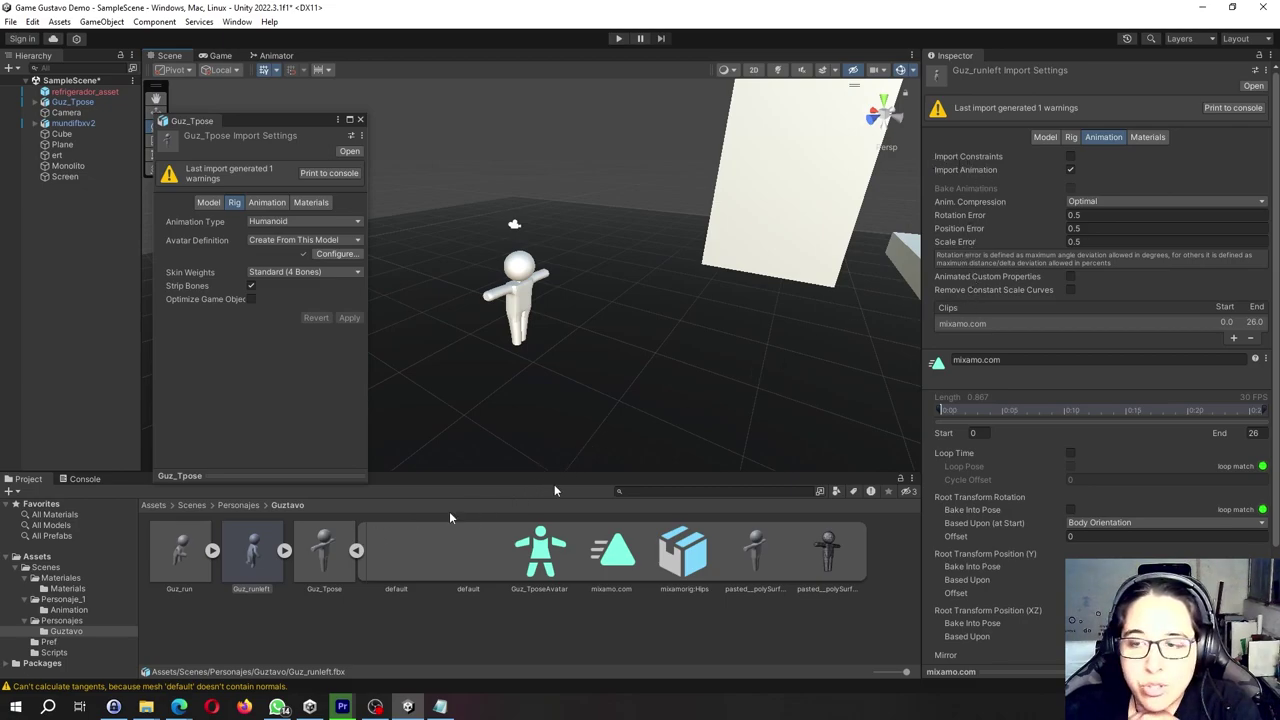
{"action": "scroll", "coordinate": [1030, 490], "scroll_direction": "down", "scroll_amount": 2}
{"action": "scroll", "coordinate": [975, 447], "scroll_direction": "down", "scroll_amount": 2}
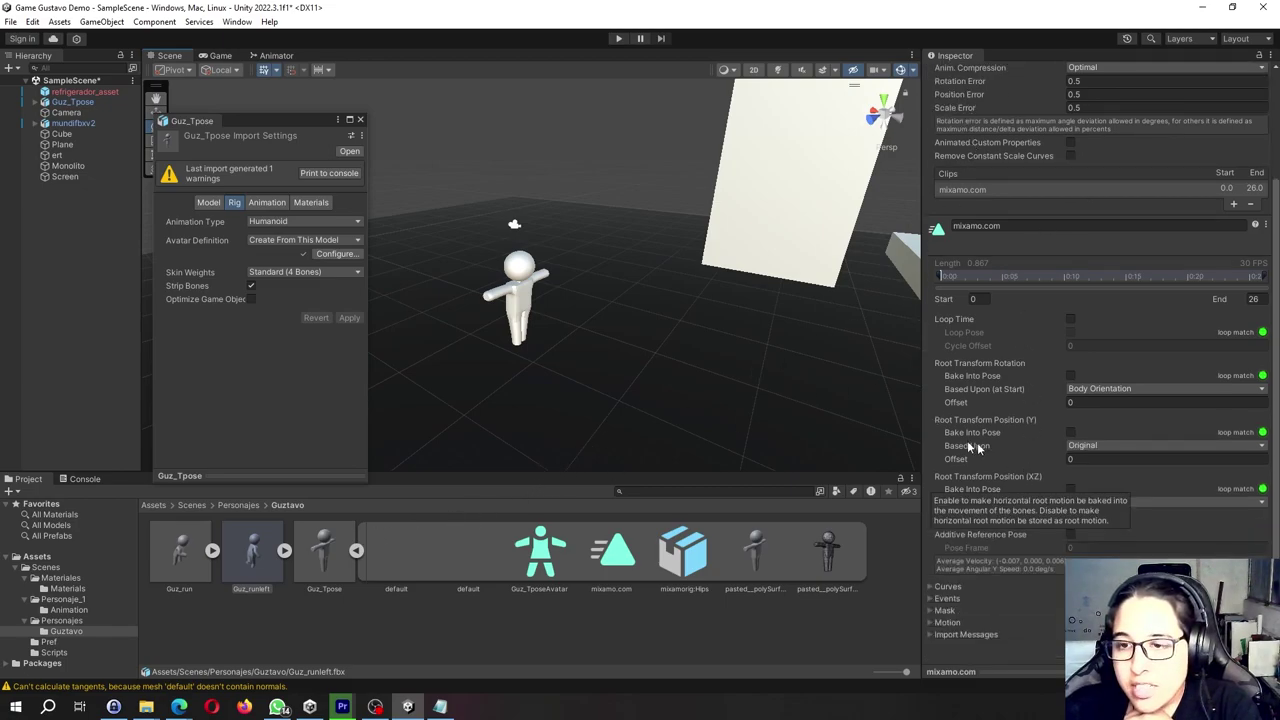
{"action": "left_click", "coordinate": [1070, 319]}
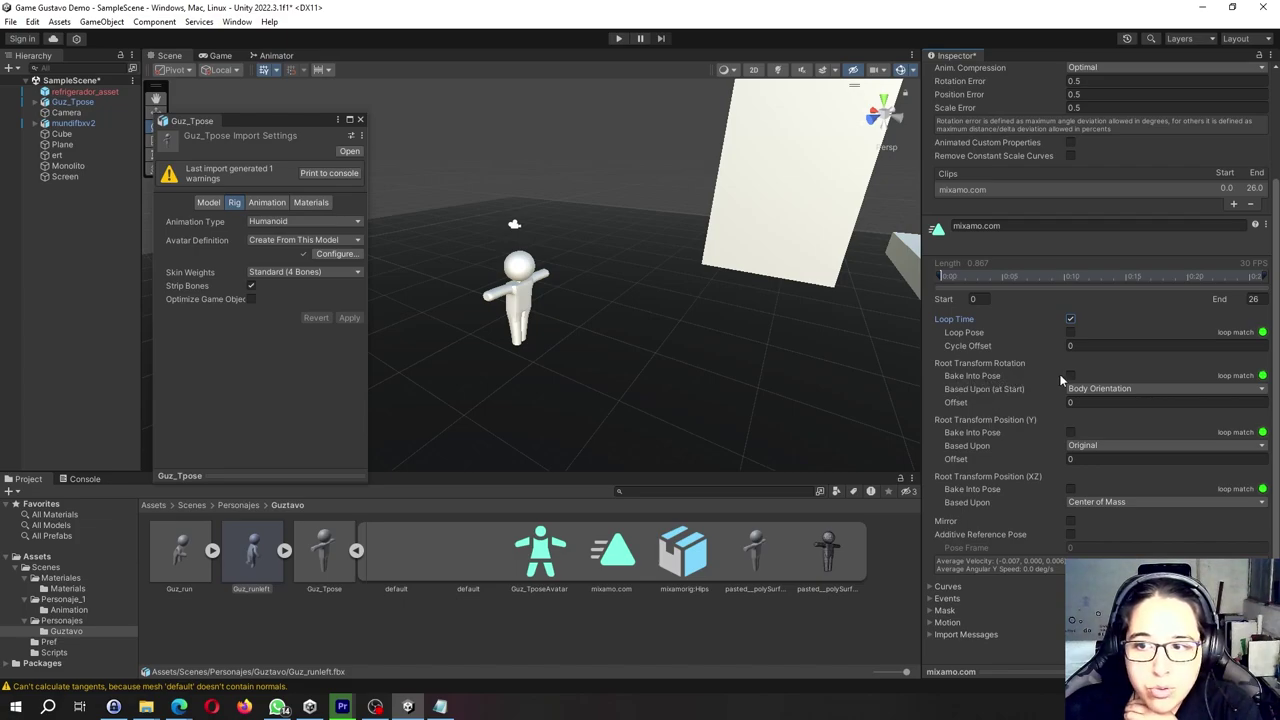
- Bake root rotation and Y and XZ position into pose, with rotation and XZ based on Original
{"action": "left_click", "coordinate": [1070, 376]}
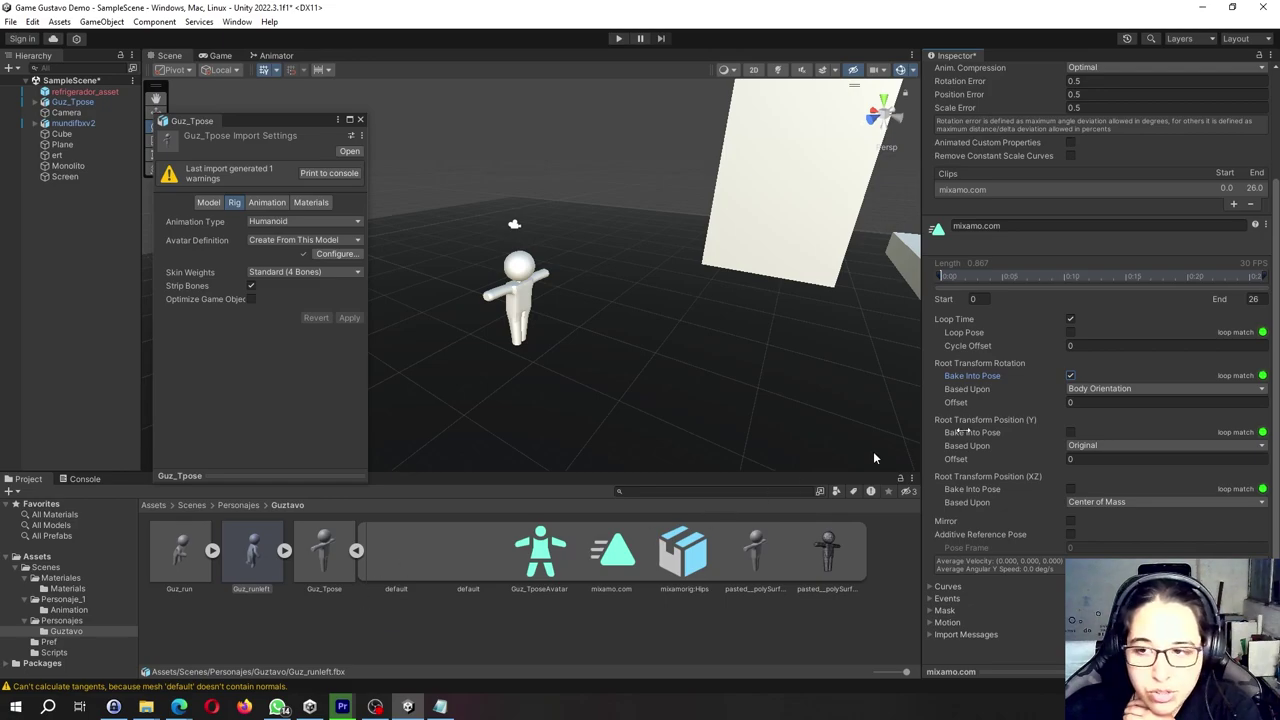
{"action": "left_click", "coordinate": [1116, 392]}
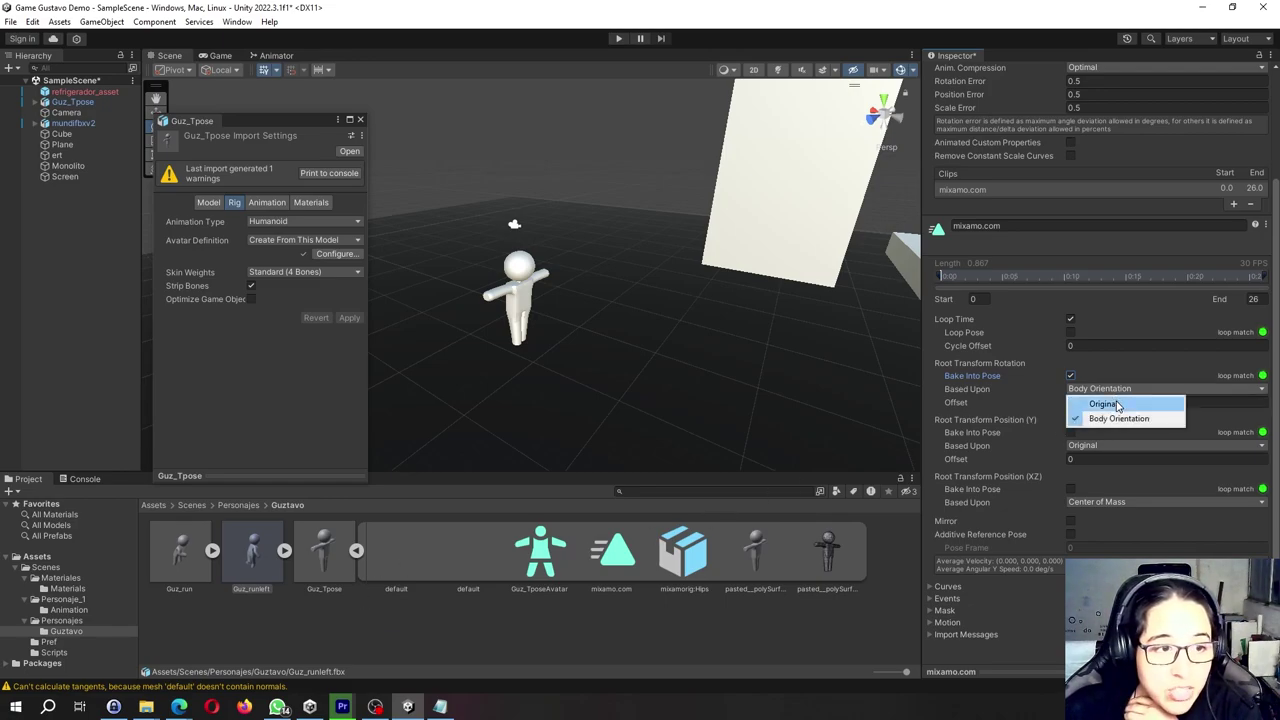
{"action": "left_click", "coordinate": [1117, 405]}
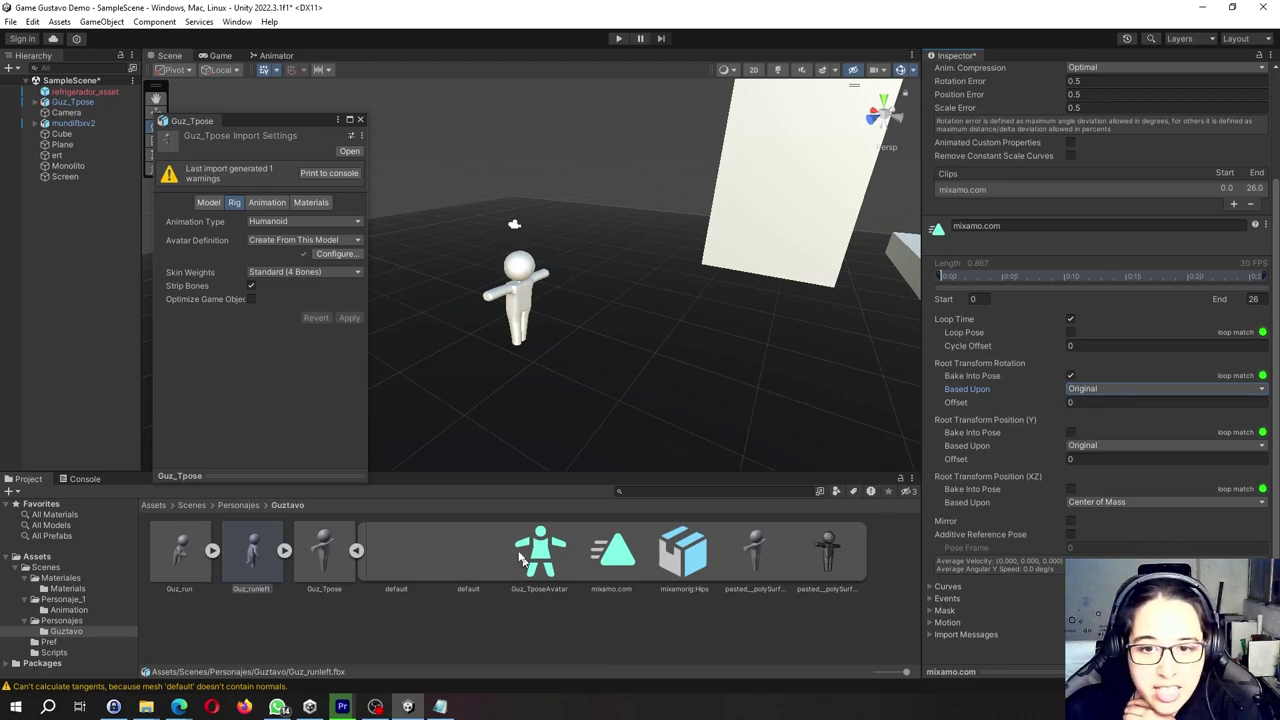
{"action": "left_click", "coordinate": [1071, 432]}
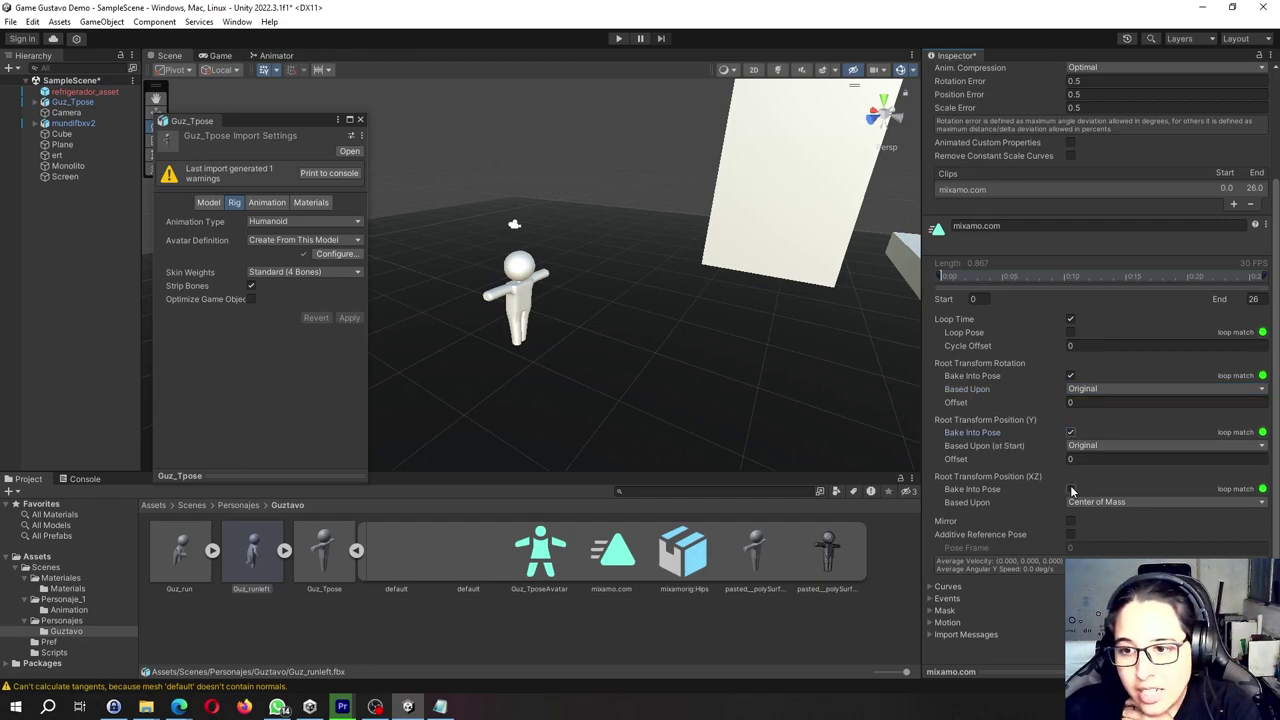
{"action": "left_click", "coordinate": [1071, 489]}
{"action": "left_click", "coordinate": [1112, 501]}
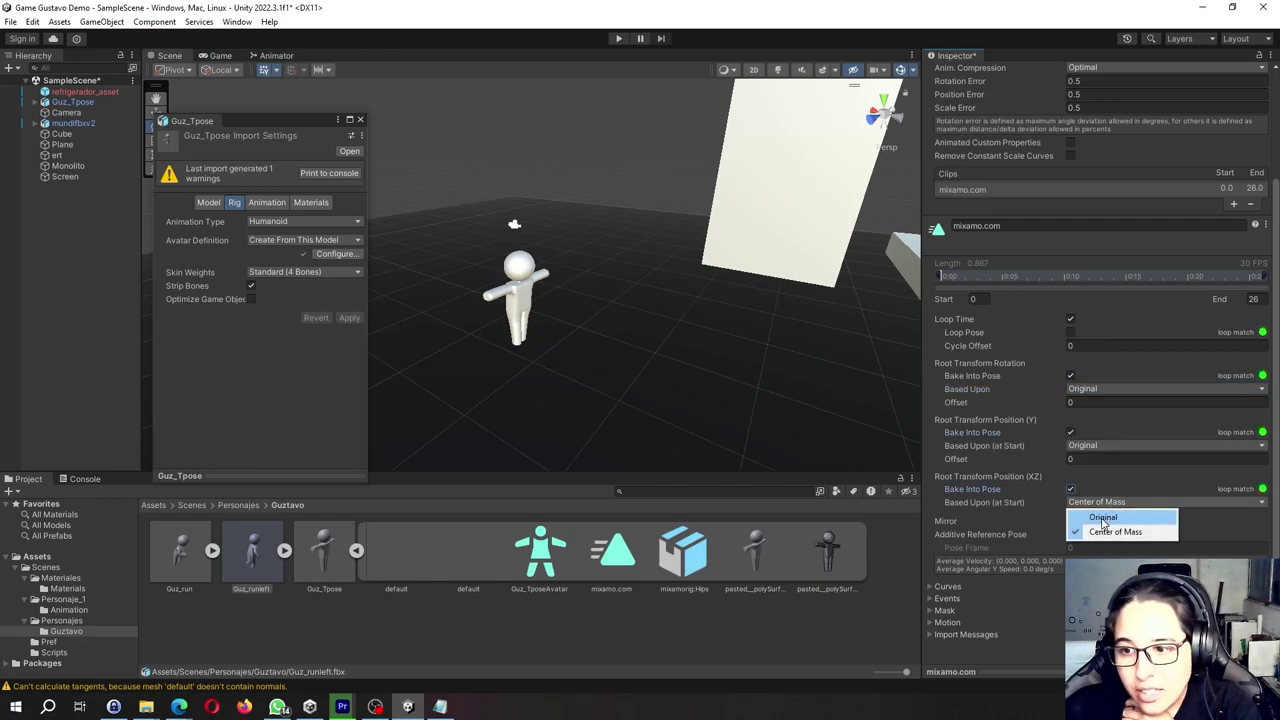
{"action": "left_click", "coordinate": [1120, 516]}
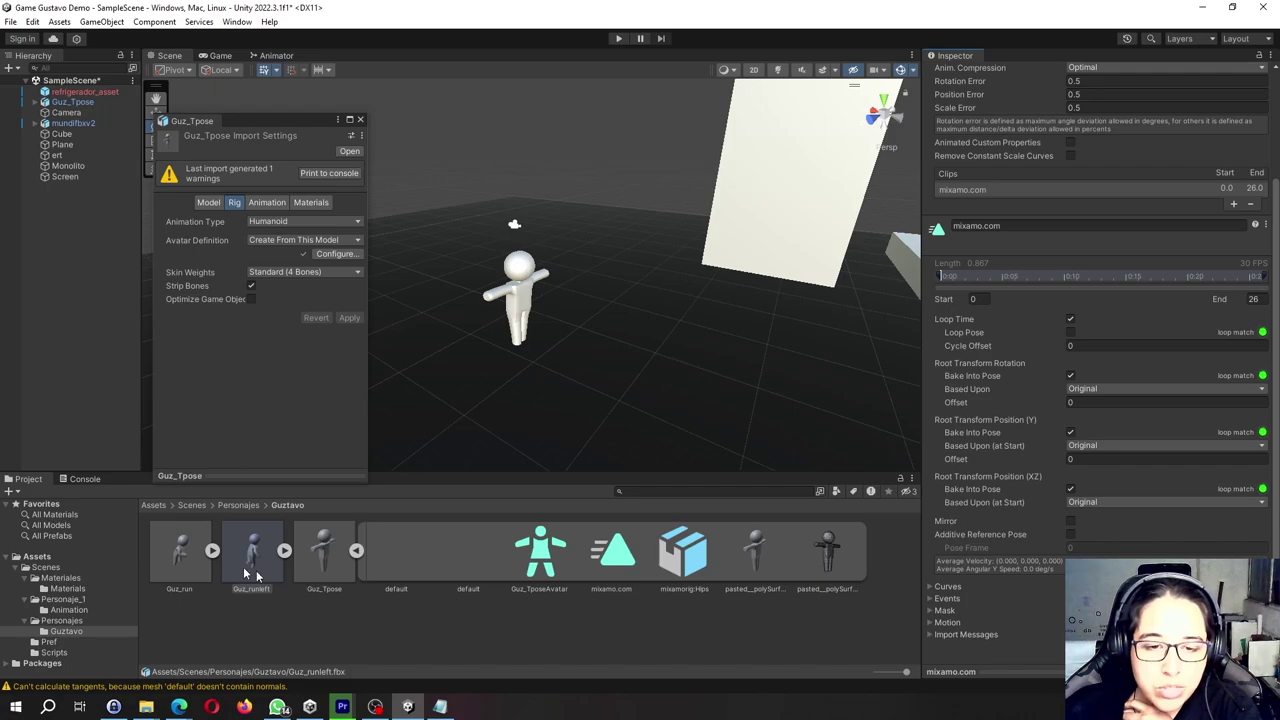
{"action": "left_click", "coordinate": [182, 566]}
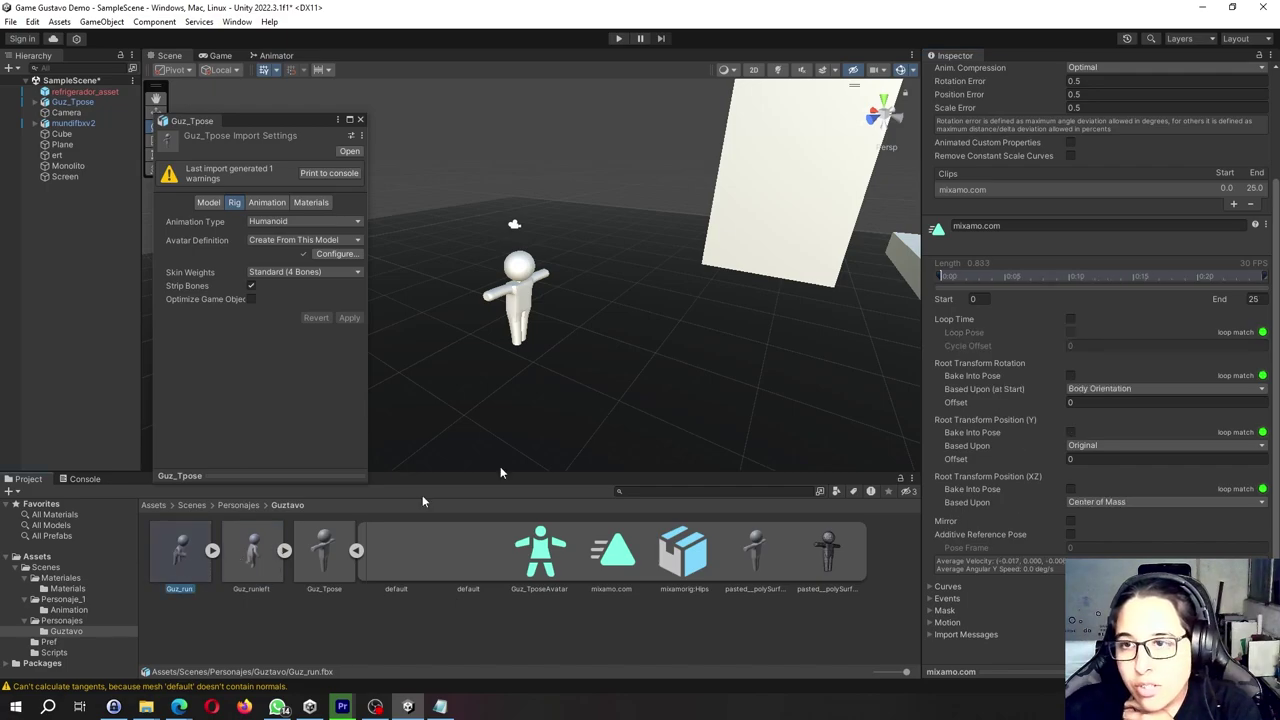
- Turn on Loop Time for Guz_run, bake root rotation and Y/XZ position on Original, and apply
{"action": "scroll", "coordinate": [1023, 313], "scroll_direction": "up", "scroll_amount": 3}
{"action": "scroll", "coordinate": [1023, 319], "scroll_direction": "down", "scroll_amount": 3}
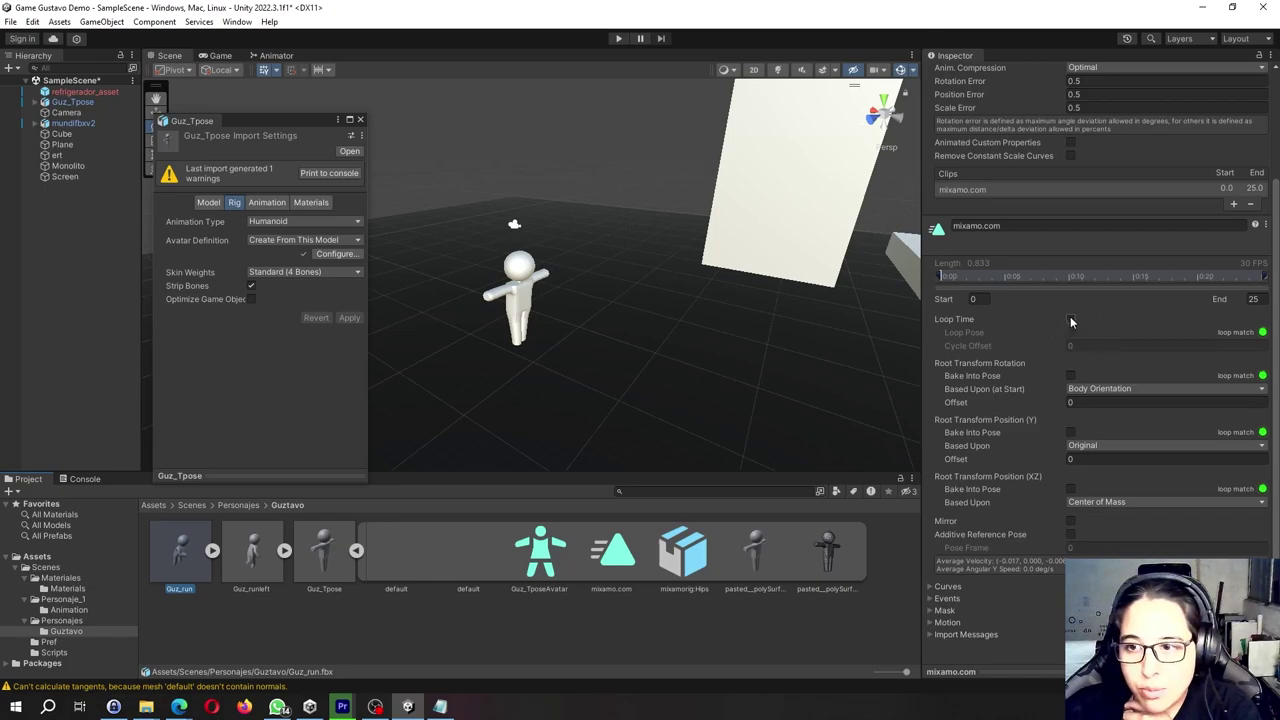
{"action": "left_click", "coordinate": [1070, 319]}
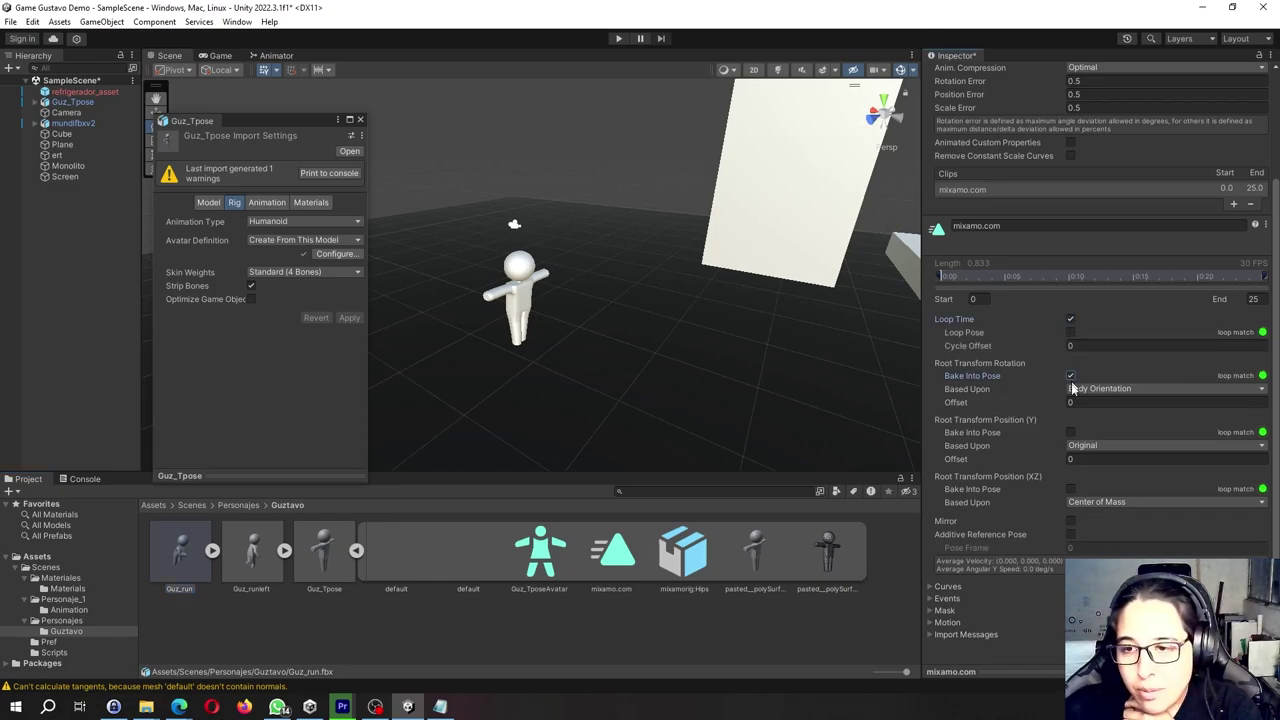
{"action": "left_click", "coordinate": [1075, 389]}
{"action": "left_click", "coordinate": [1085, 403]}
{"action": "left_click", "coordinate": [1070, 432]}
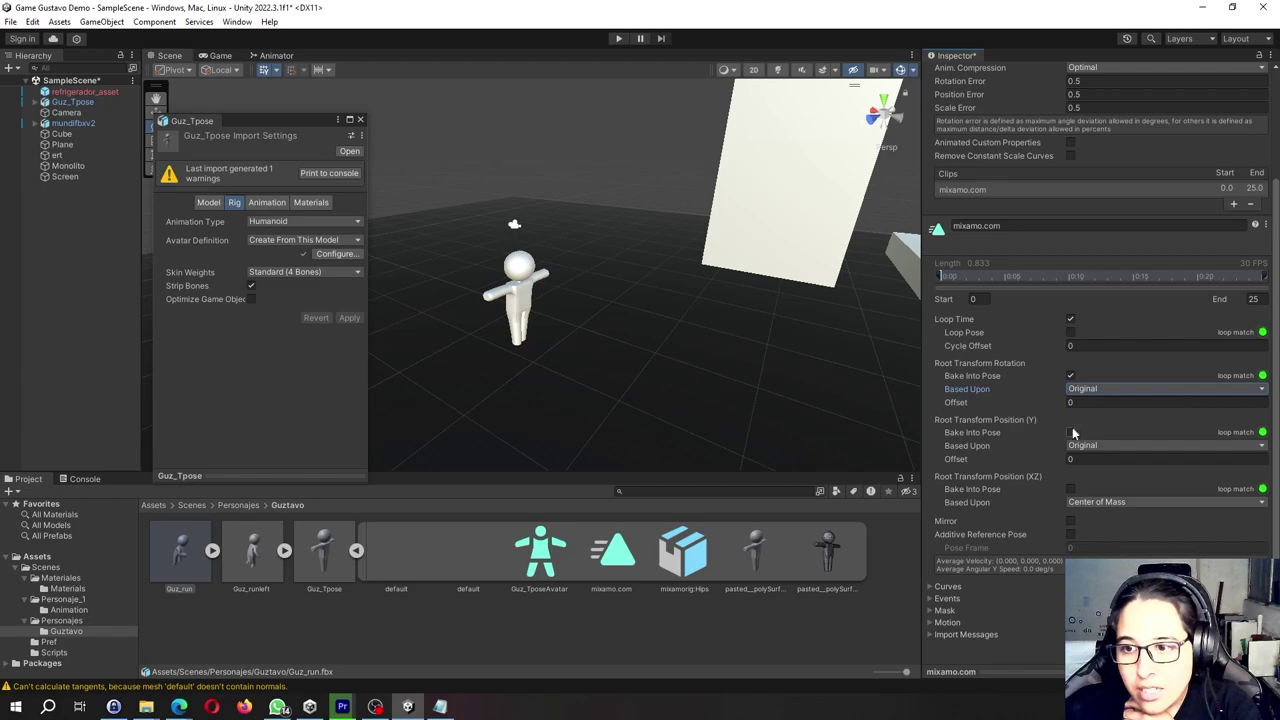
{"action": "left_click", "coordinate": [1073, 500]}
{"action": "left_click", "coordinate": [1090, 516]}
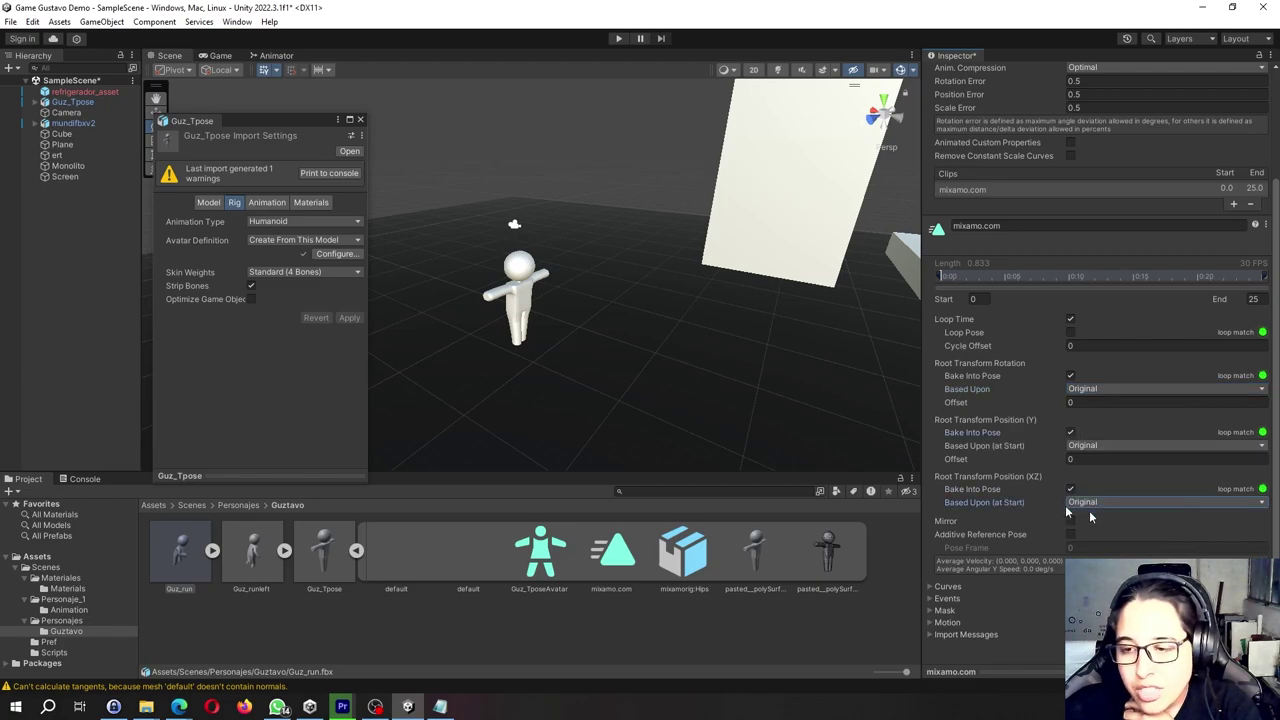
{"action": "left_click", "coordinate": [978, 563]}
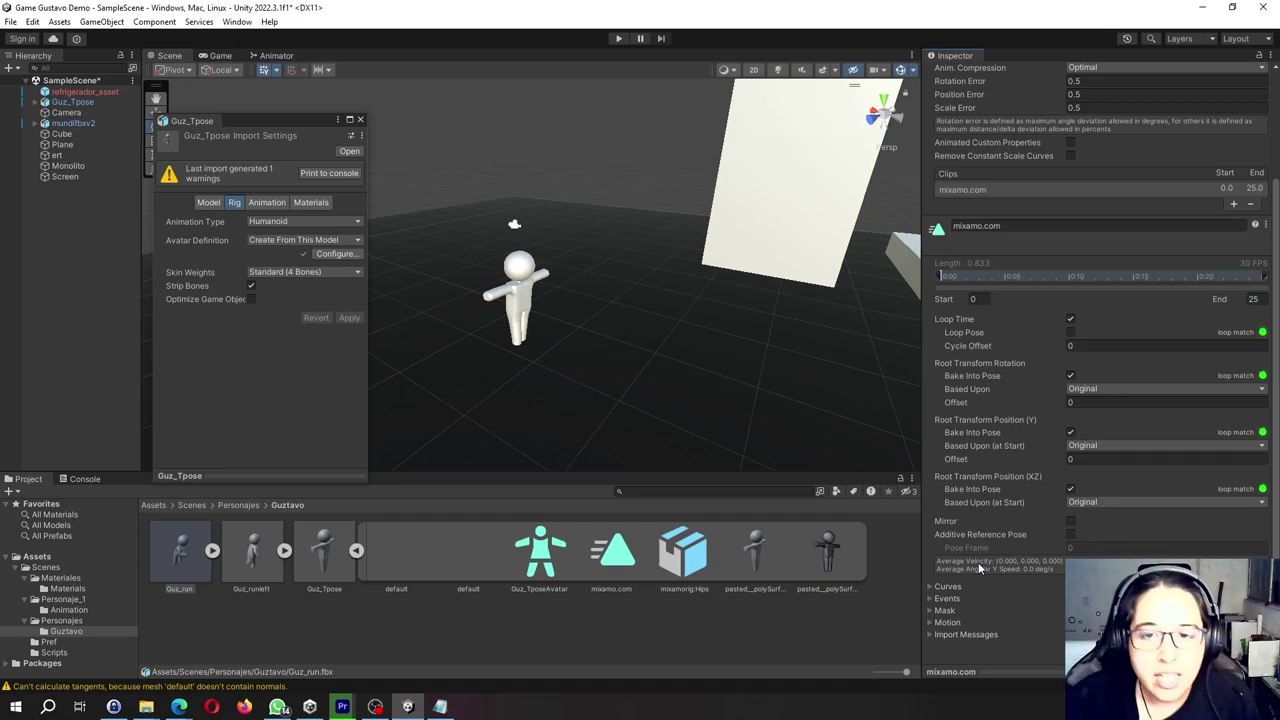
- Collapse Guz_Tpose's sub-assets and select the Guz_Tpose character in the scene
{"action": "left_click", "coordinate": [356, 550]}
{"action": "left_click", "coordinate": [517, 397]}
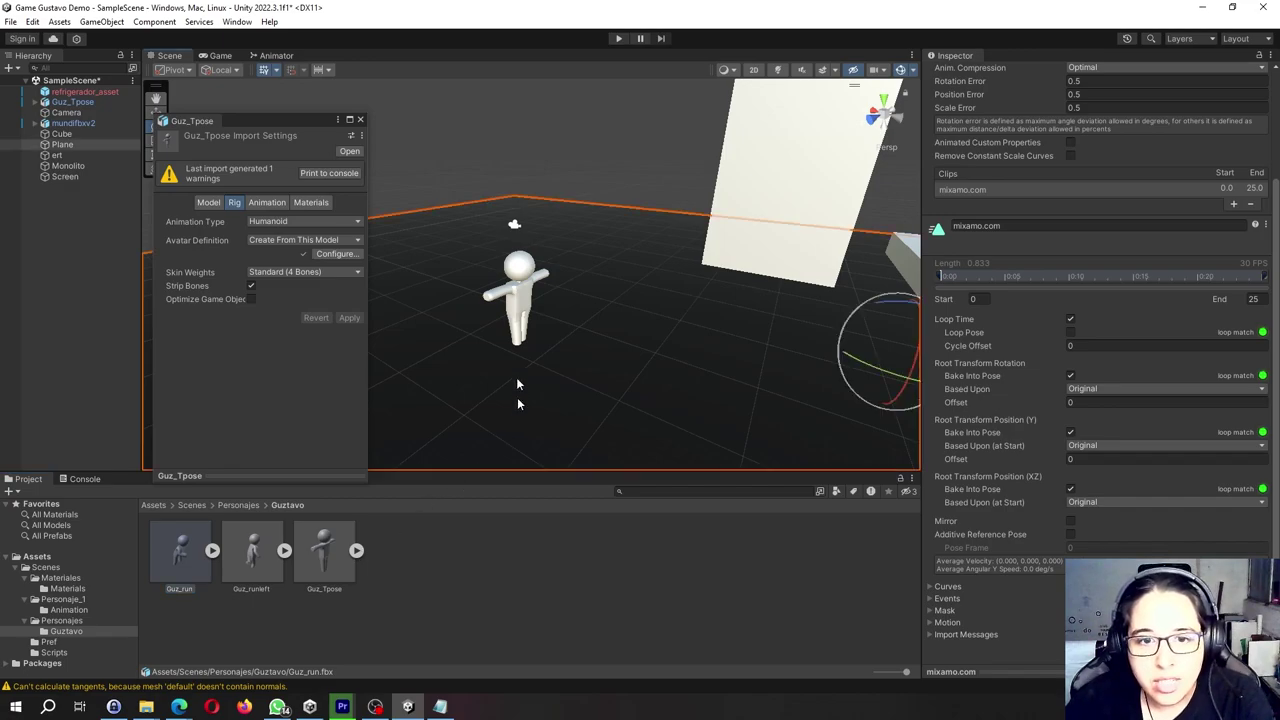
{"action": "left_click", "coordinate": [518, 305]}
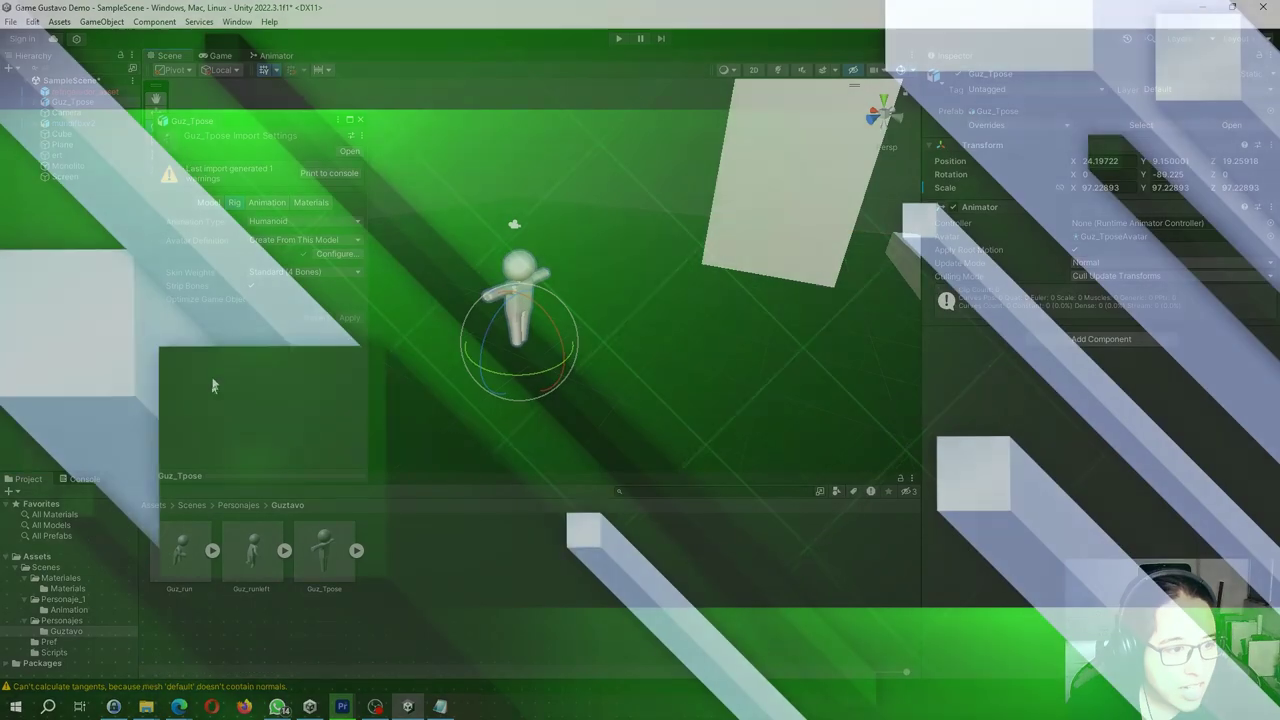